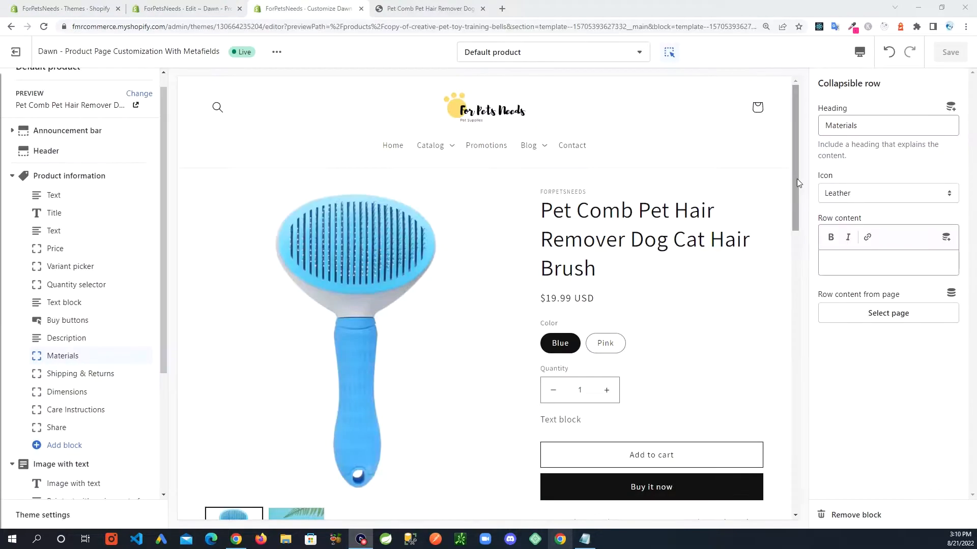
# Select the Materials collapsible row and open the metafield settings through its row content's dynamic sources.
pyautogui.moveTo(797, 180); pyautogui.dragTo(794, 265)
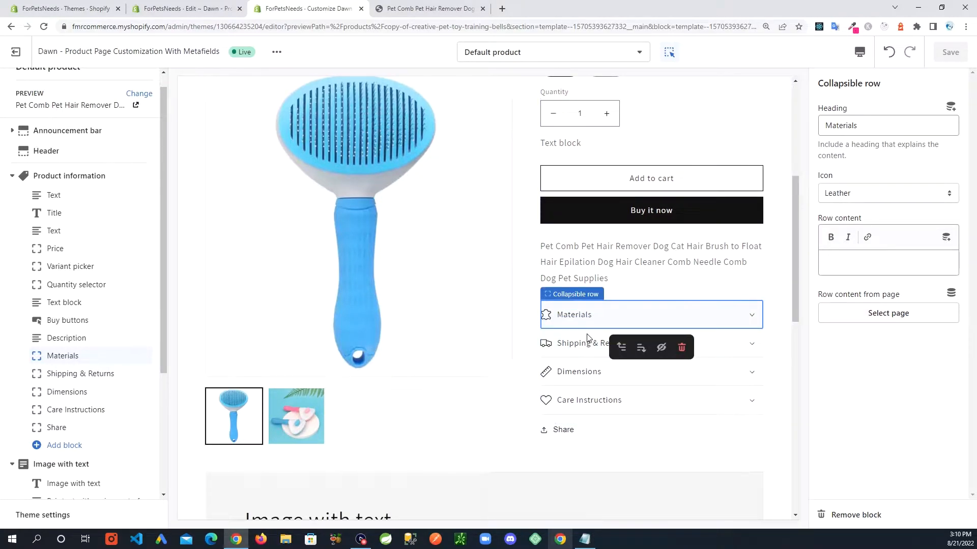
pyautogui.click(619, 318)
pyautogui.click(70, 357)
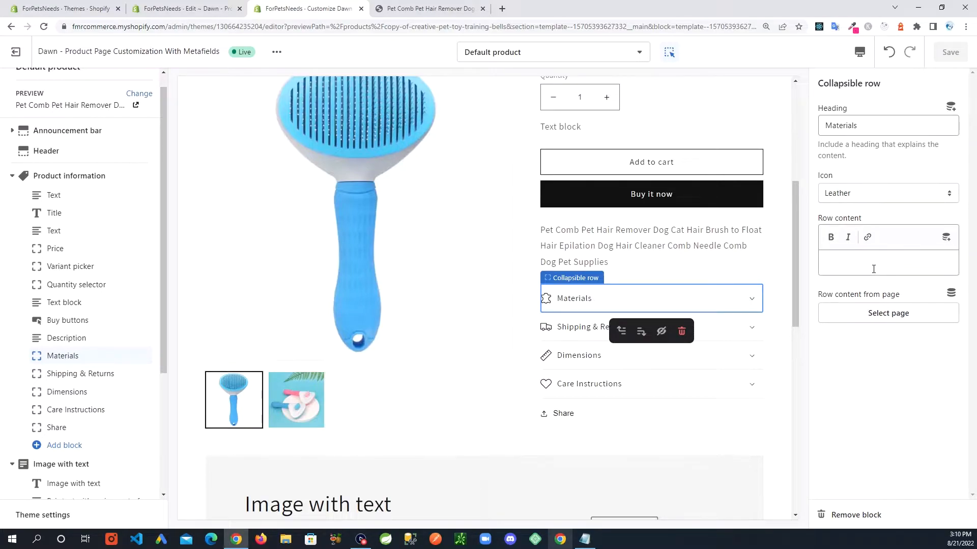
pyautogui.click(946, 239)
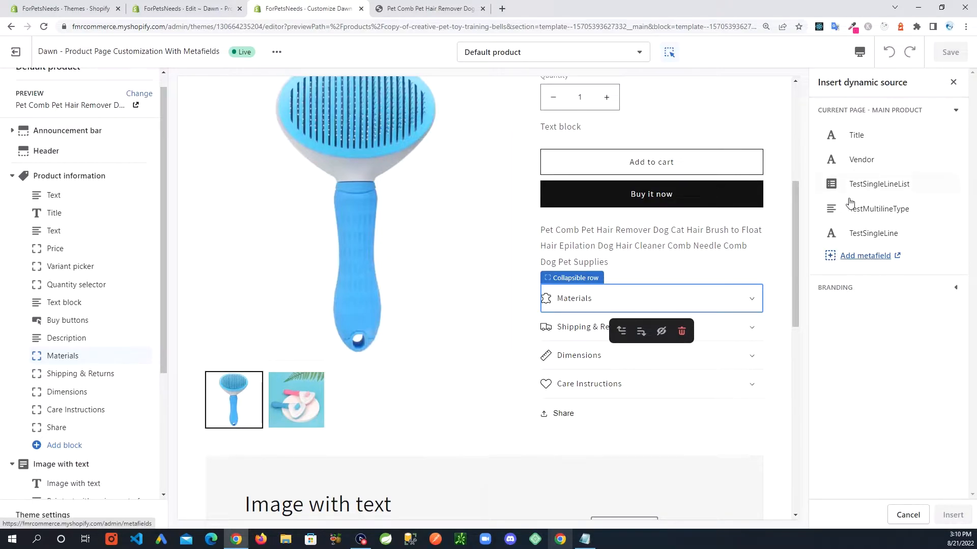
pyautogui.click(864, 260)
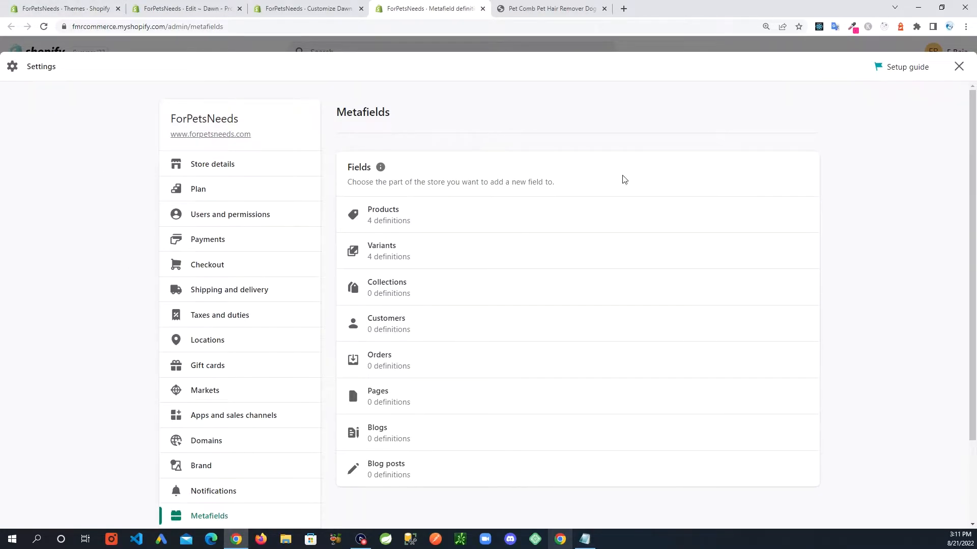
# Start a new product metafield definition named Materials.
pyautogui.click(424, 228)
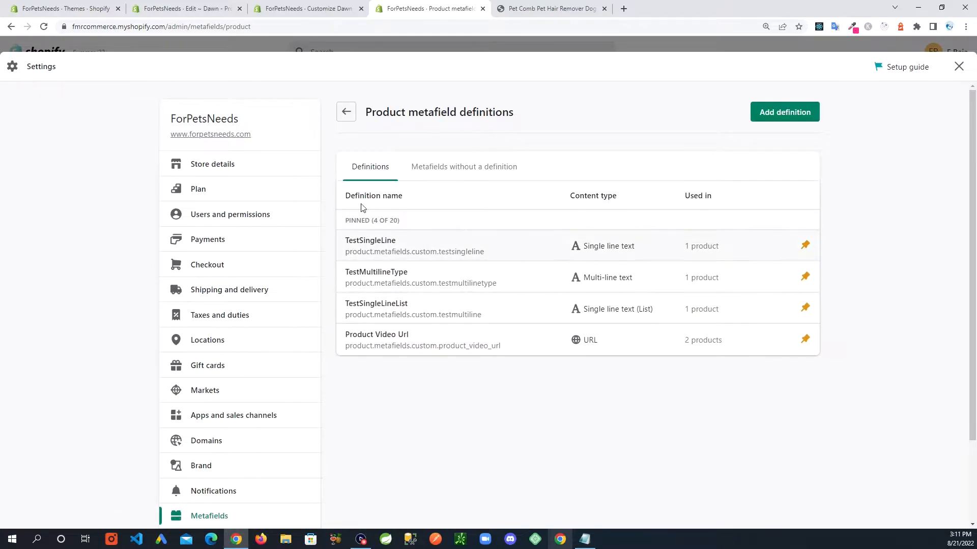
pyautogui.click(782, 113)
pyautogui.click(422, 185)
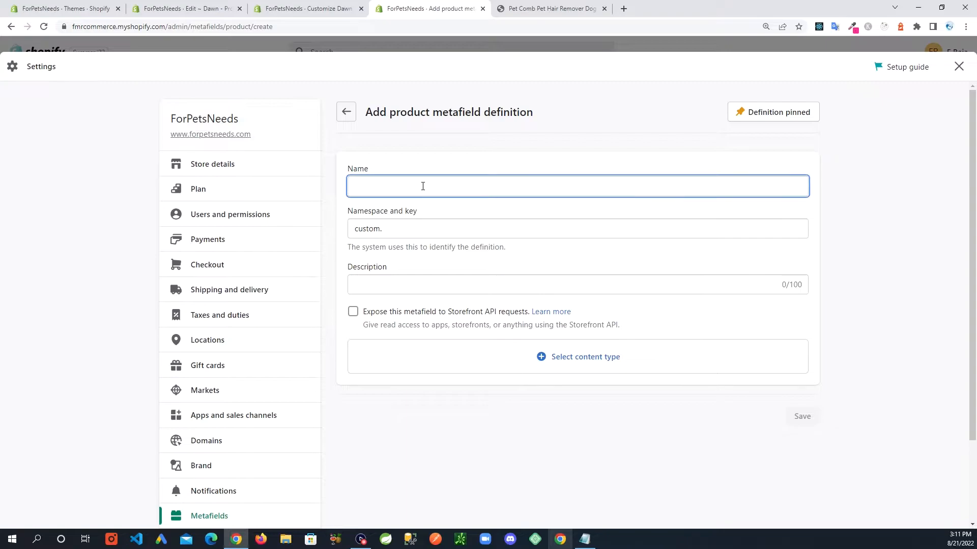
pyautogui.write('Ma')
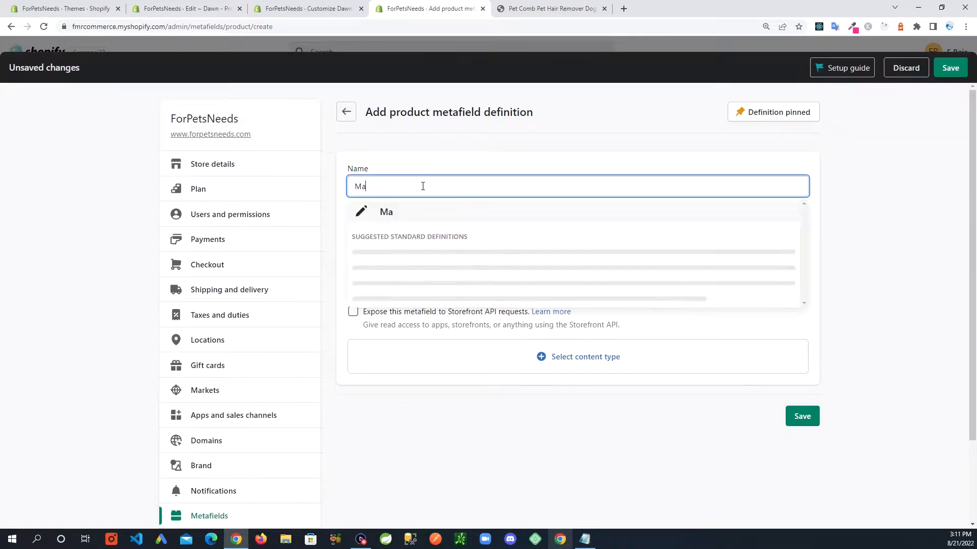
pyautogui.write('terials')
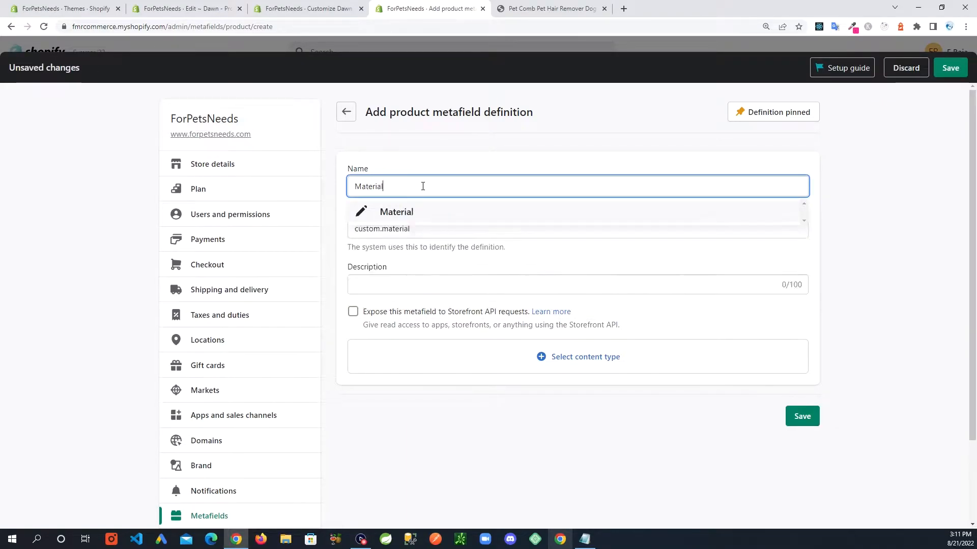
pyautogui.click(835, 213)
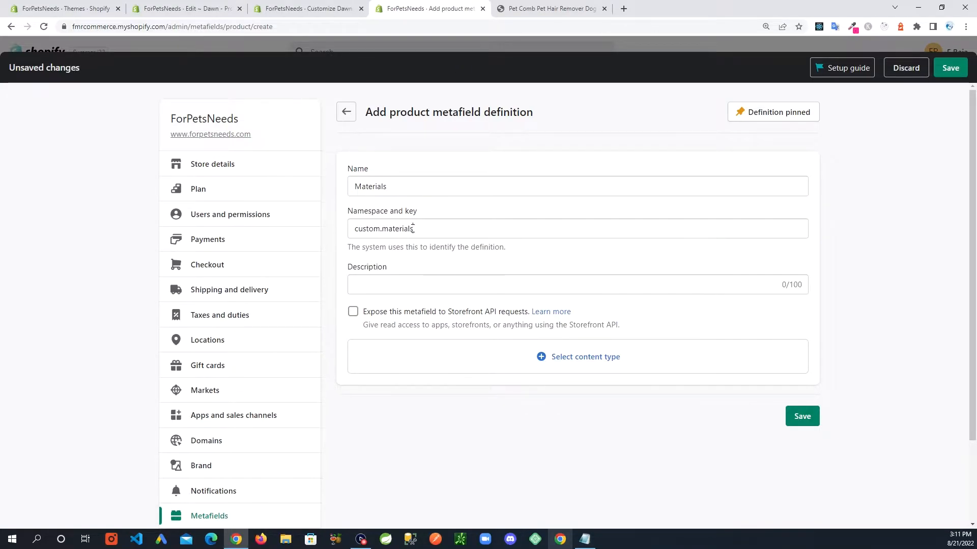
# Set the Materials definition's content type to Single line text with one value and save the definition.
pyautogui.doubleClick(418, 229)
pyautogui.click(415, 289)
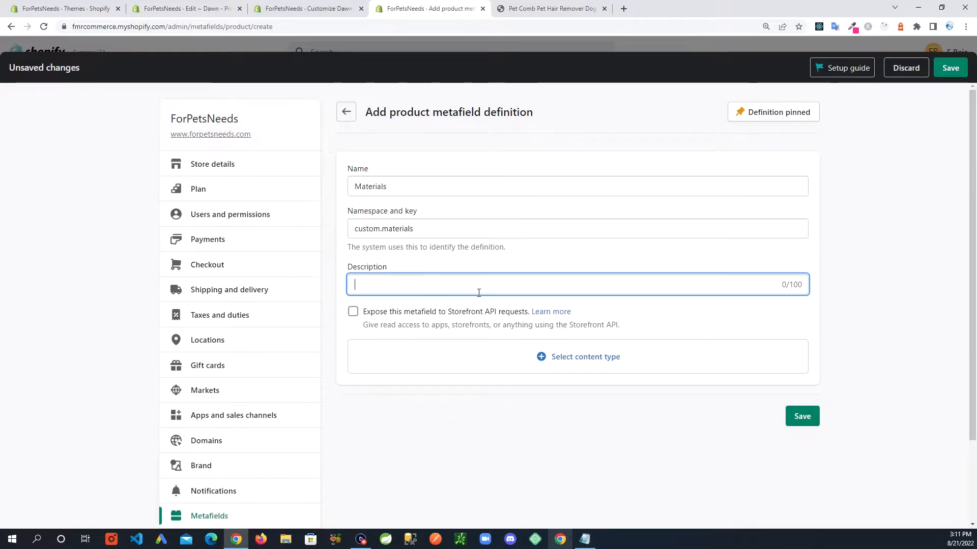
pyautogui.click(914, 240)
pyautogui.click(576, 359)
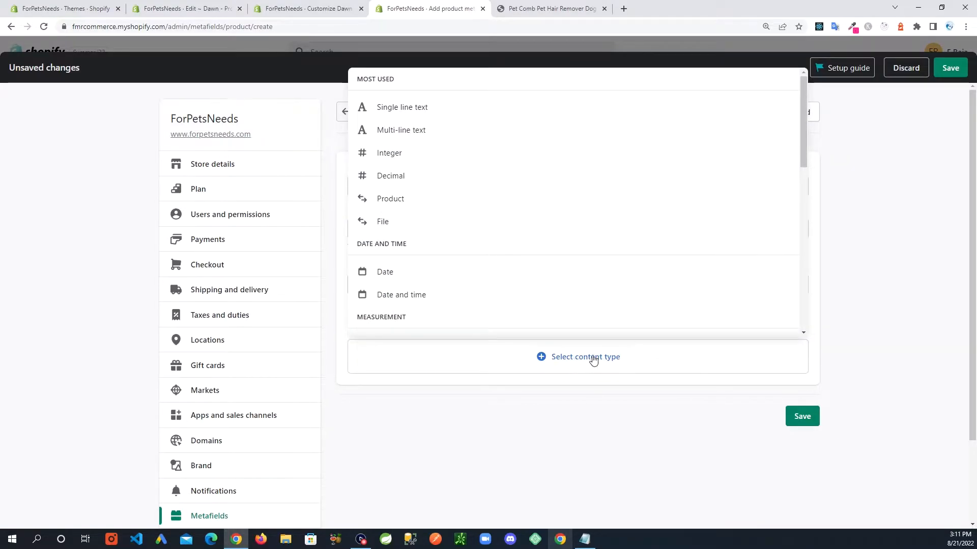
pyautogui.scroll(-1, 799, 147)
pyautogui.moveTo(799, 148); pyautogui.dragTo(789, 105)
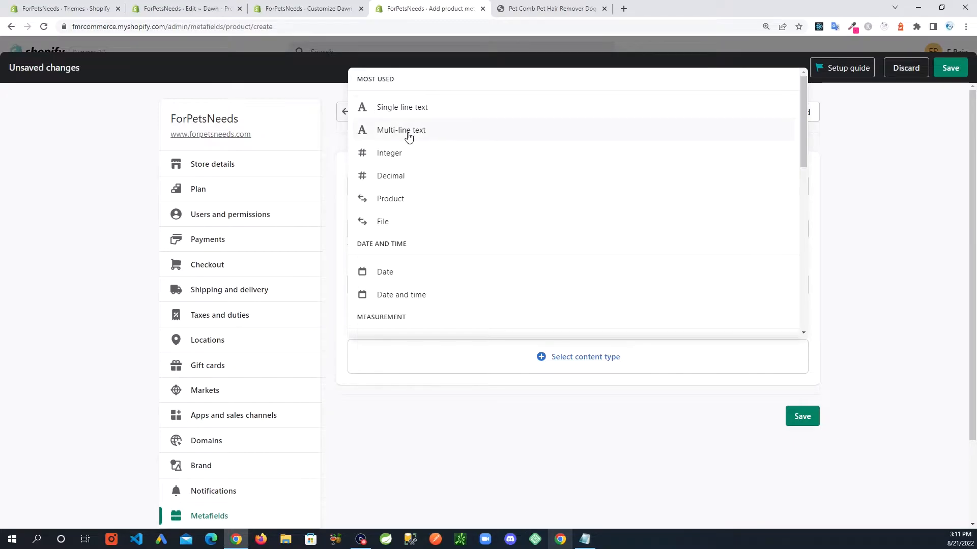
pyautogui.click(409, 109)
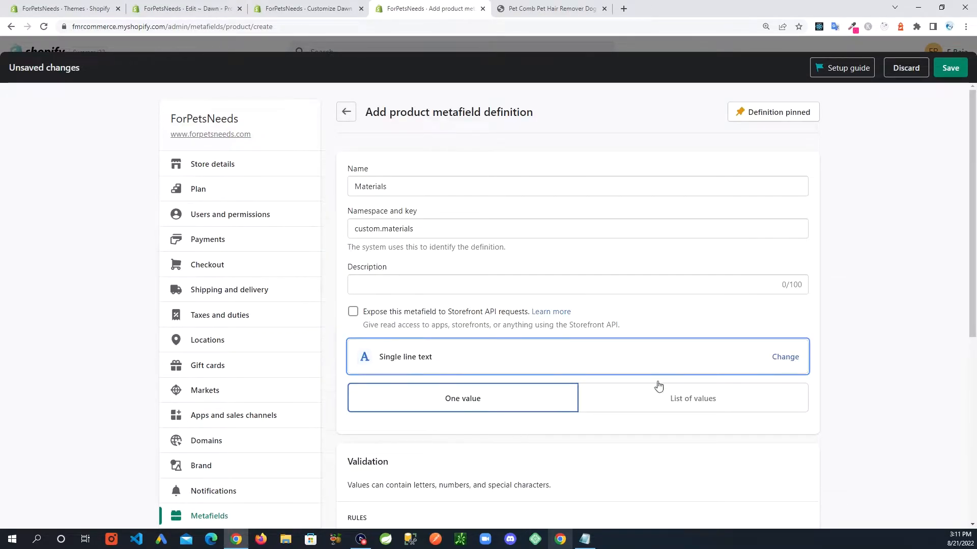
pyautogui.scroll(-1, 610, 325)
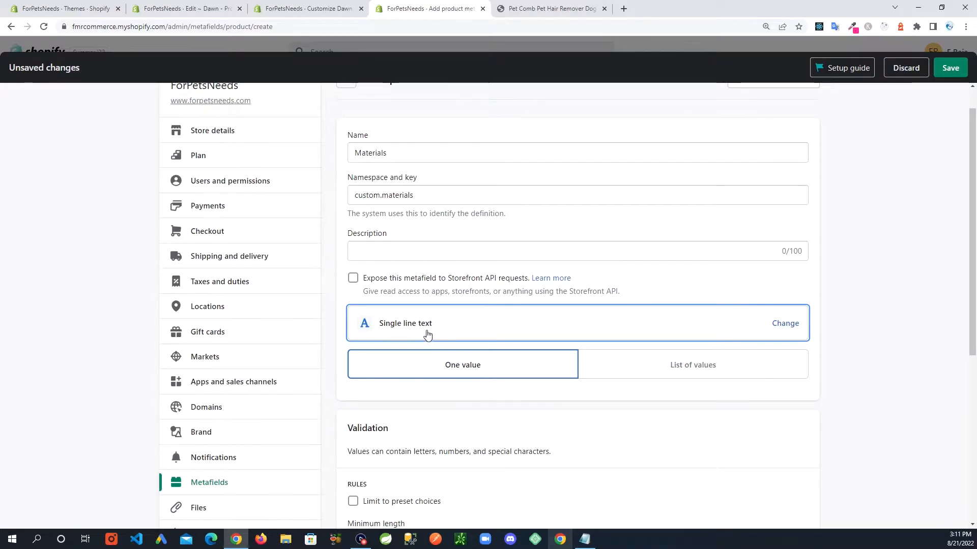
pyautogui.scroll(-1, 415, 332)
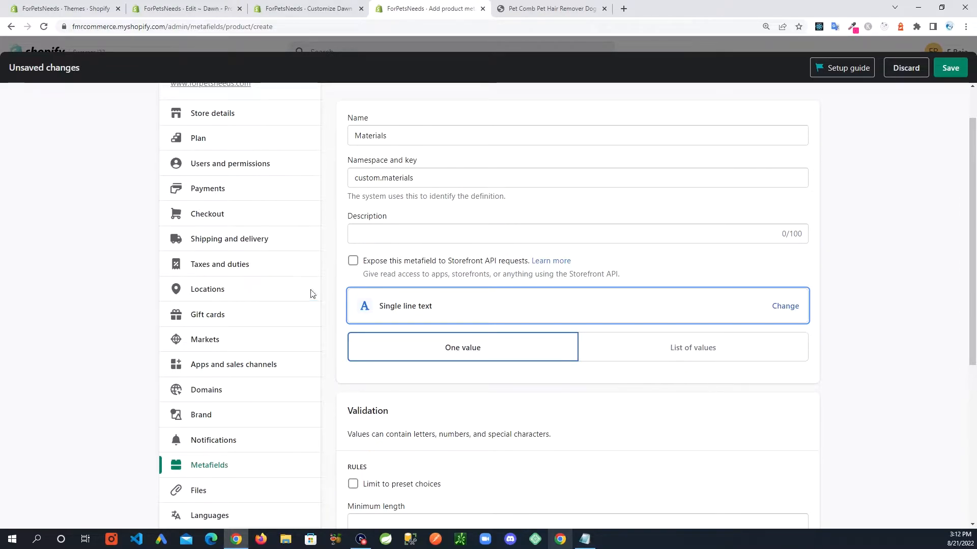
pyautogui.scroll(2, 484, 360)
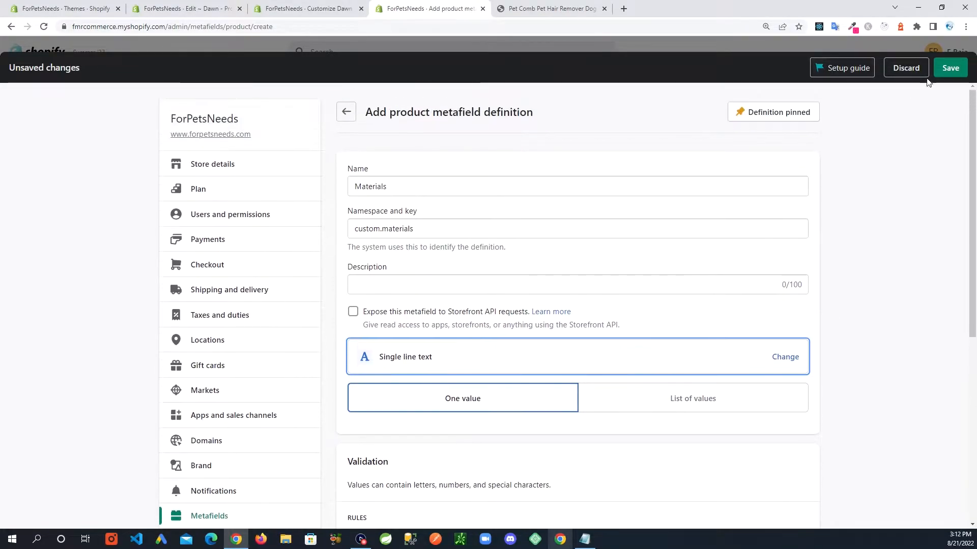
pyautogui.click(936, 73)
# Return to the theme editor, reload it and insert the Materials metafield into the row content.
pyautogui.hotkey('ctrl', 'shift', 'Tab')
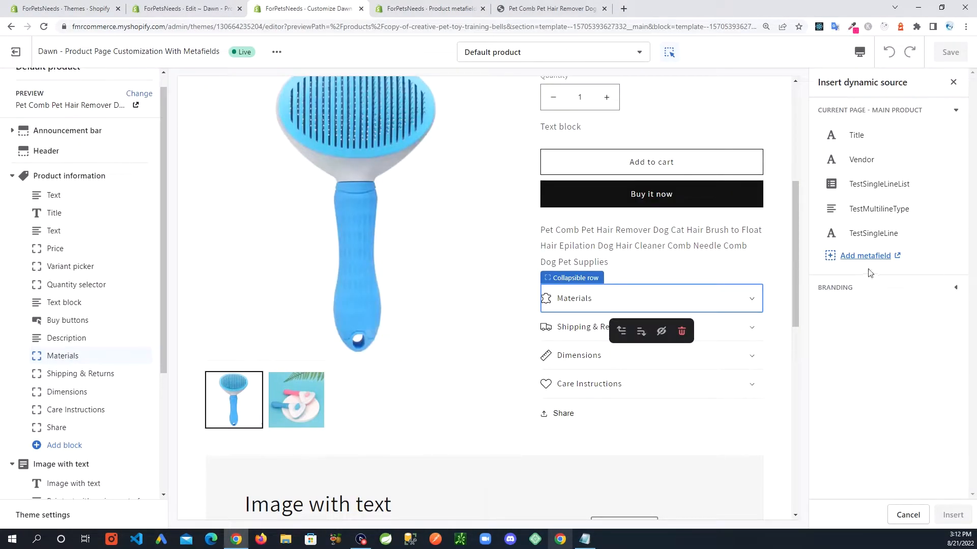
pyautogui.click(45, 28)
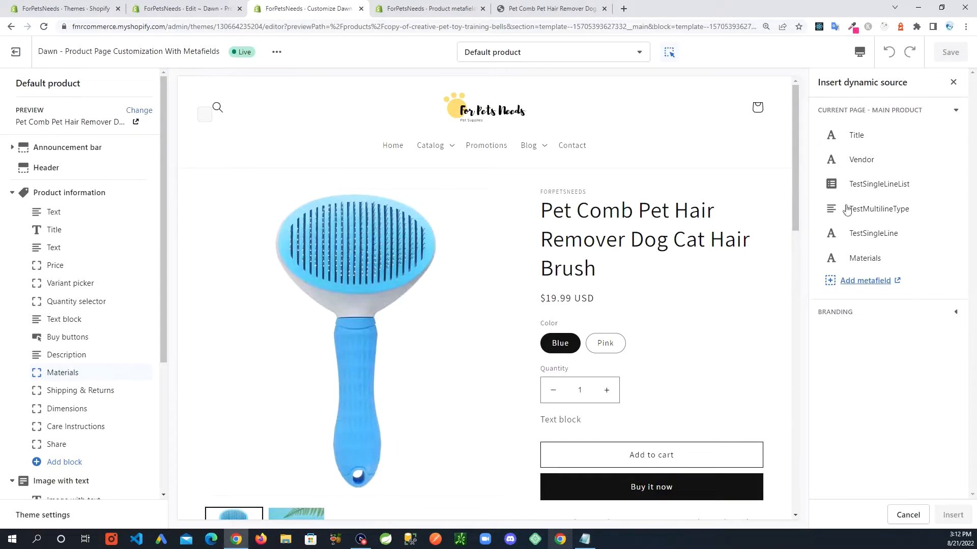
pyautogui.click(869, 259)
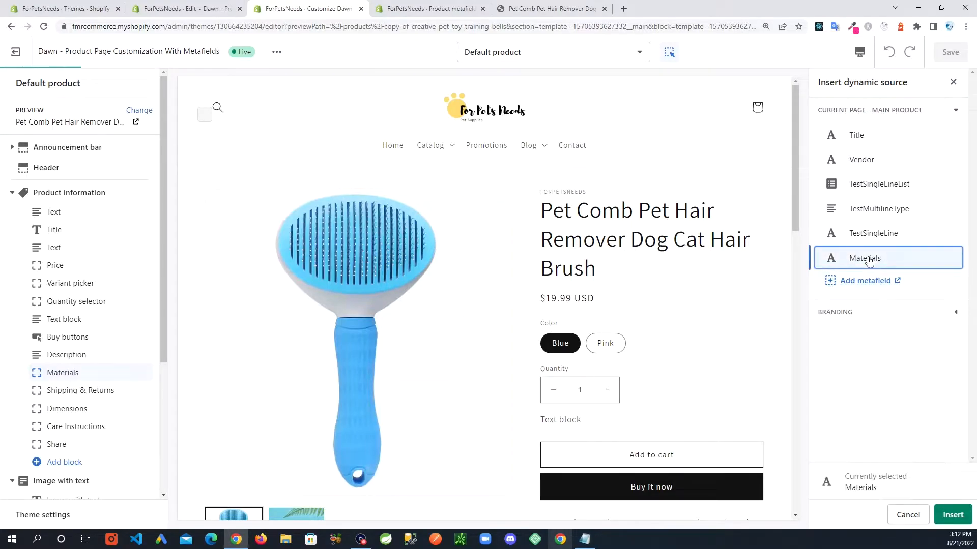
pyautogui.click(947, 522)
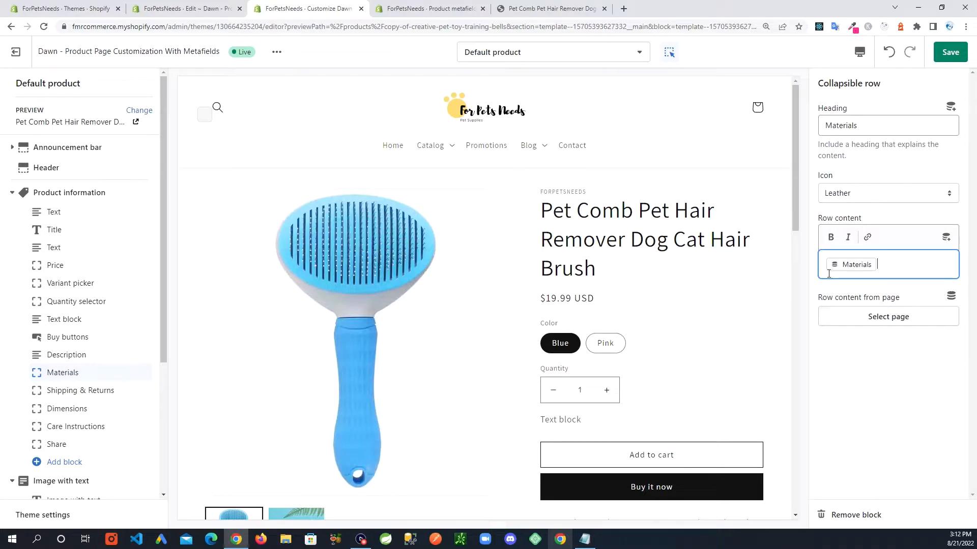
# Add a bold "Materials:" label before the metafield in the row content, save the template and expand the row in the preview.
pyautogui.write('Materials')
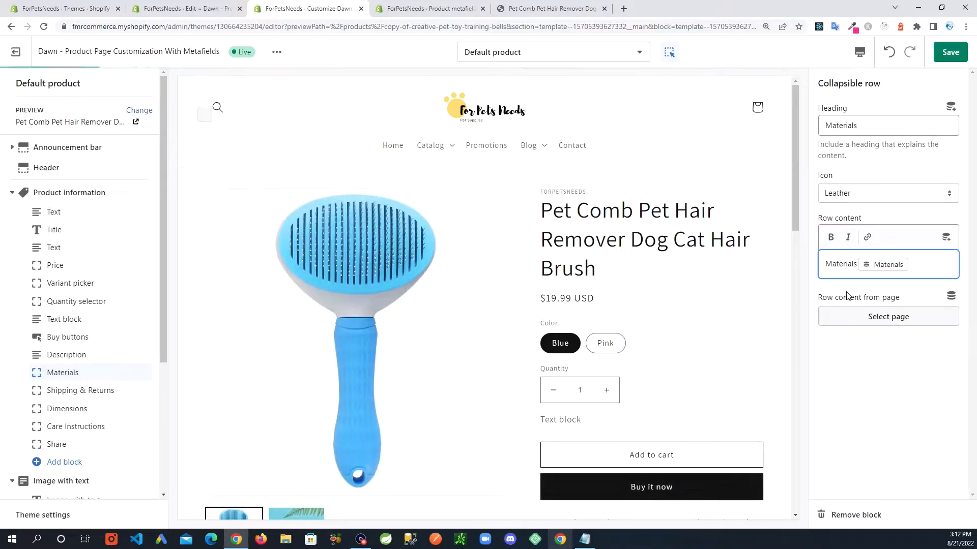
pyautogui.write(' :')
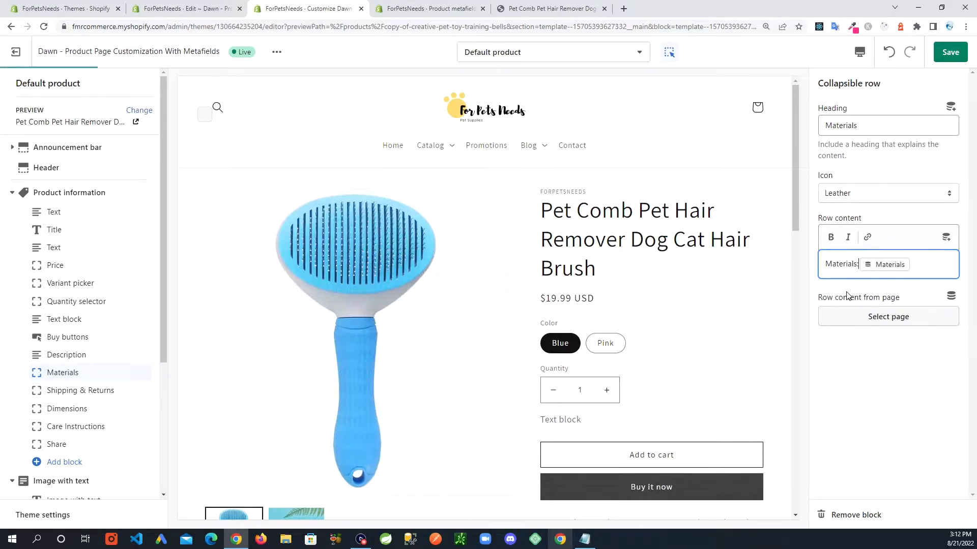
pyautogui.moveTo(861, 265); pyautogui.dragTo(824, 265)
pyautogui.click(831, 237)
pyautogui.click(932, 267)
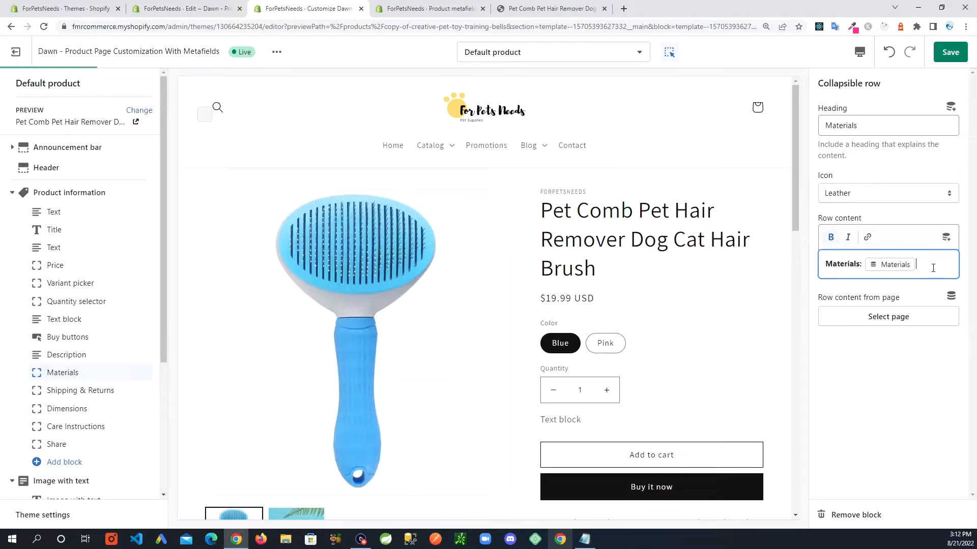
pyautogui.click(947, 56)
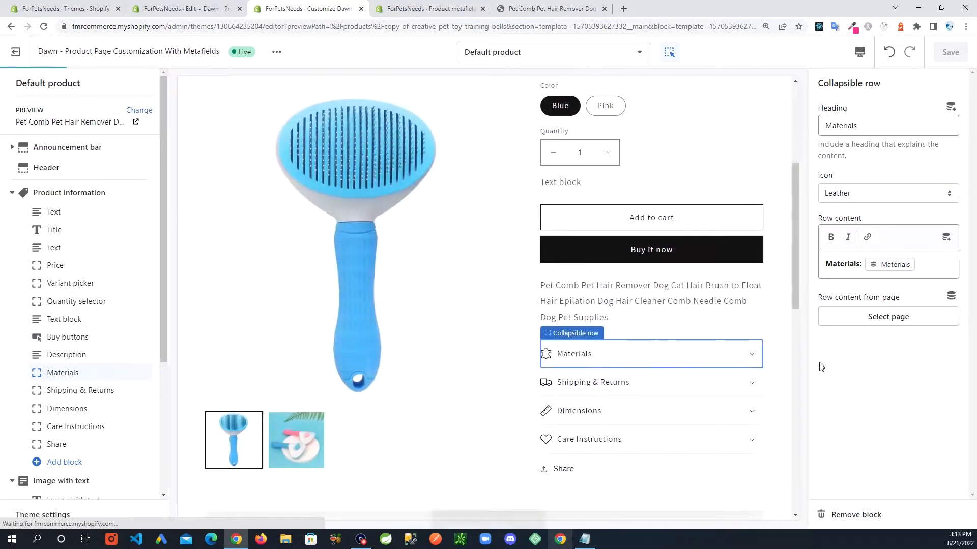
pyautogui.click(753, 358)
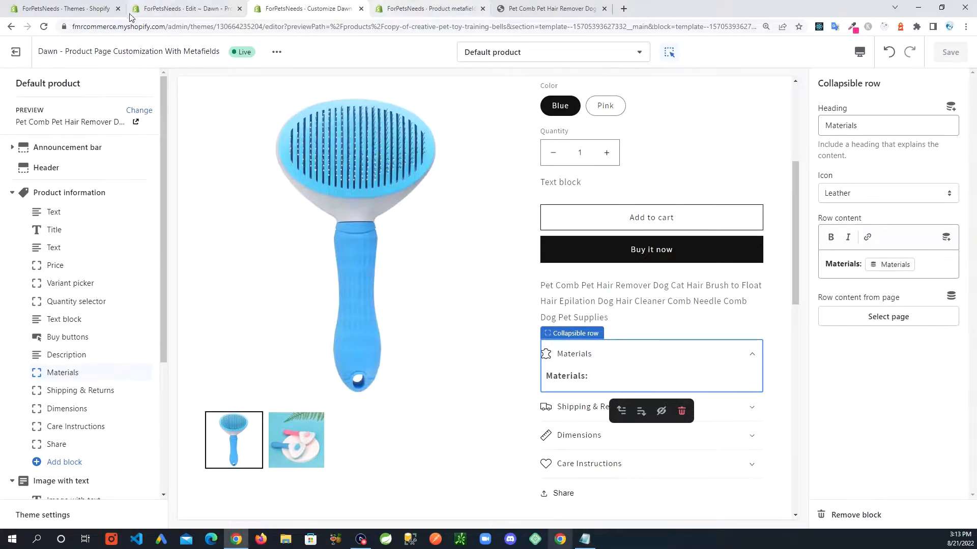
# Open the Pet Comb Pet Hair Remover Dog Cat Hair Brush product in the store admin.
pyautogui.click(65, 9)
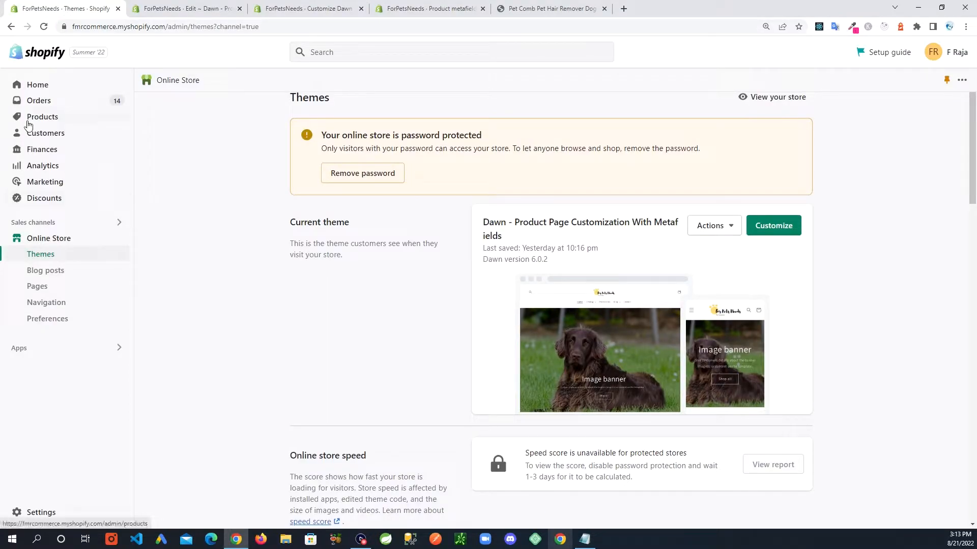
pyautogui.click(30, 120)
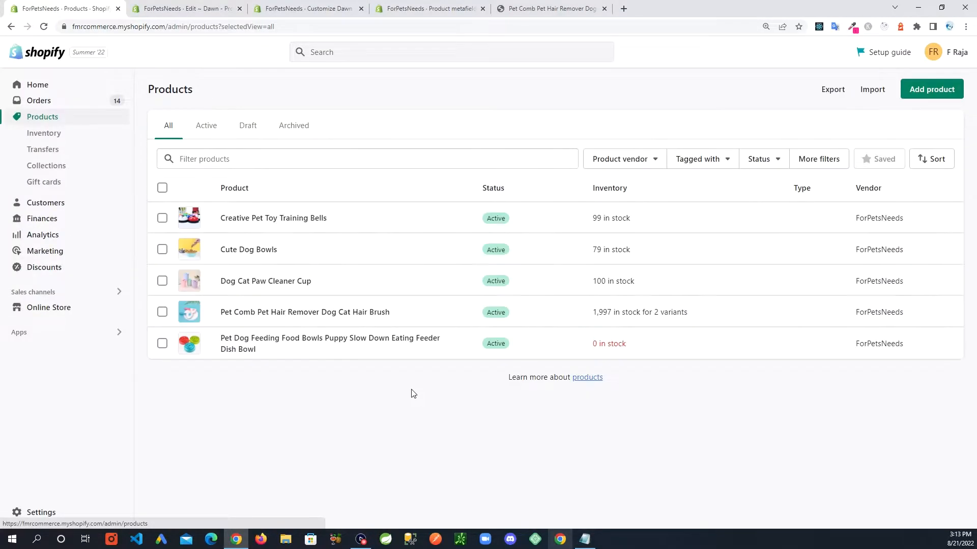
pyautogui.click(269, 312)
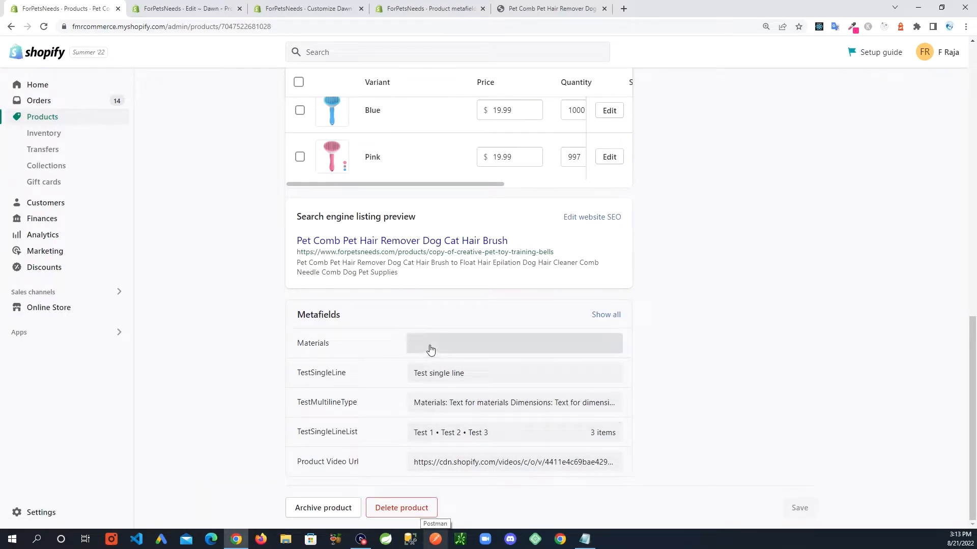
# Set the product's Materials metafield to "Plastic" and save the product.
pyautogui.click(472, 350)
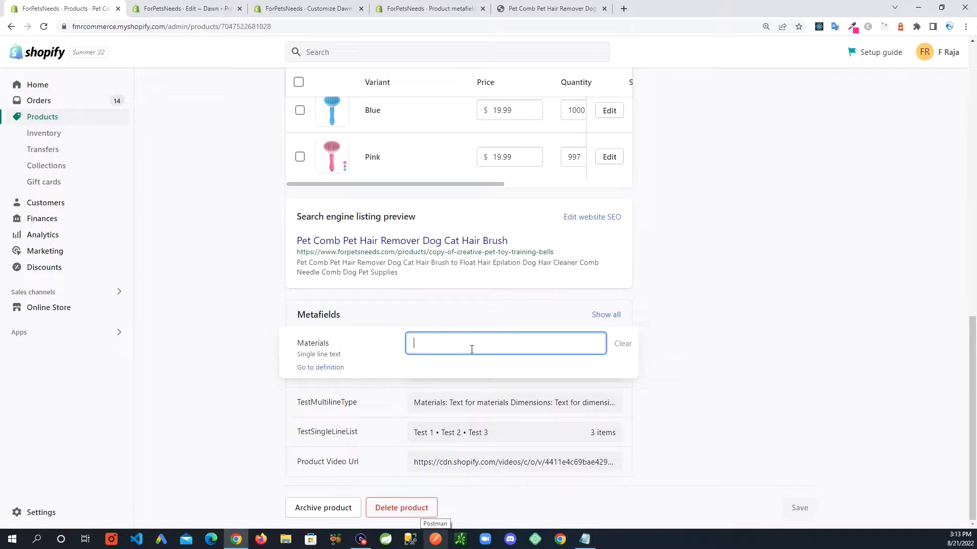
pyautogui.write('Plast')
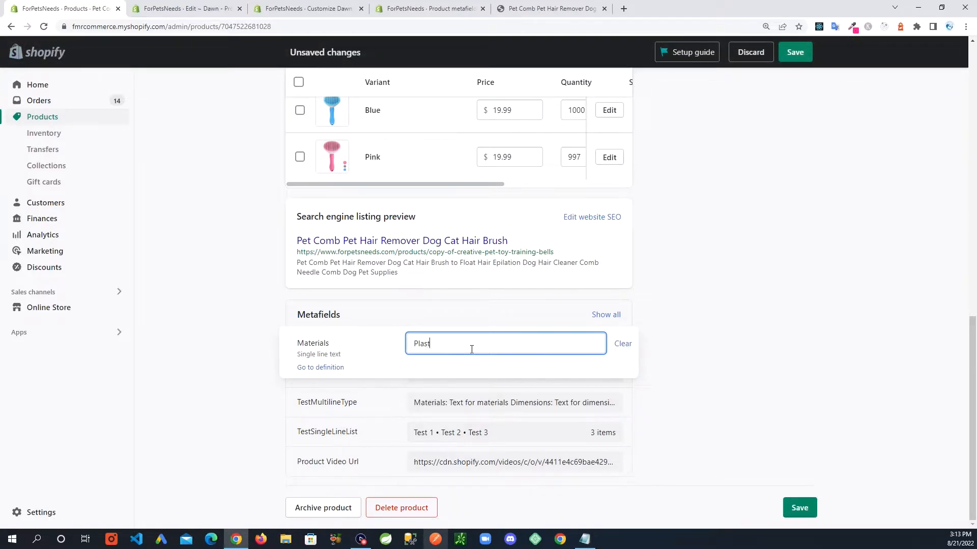
pyautogui.write('ic')
pyautogui.click(795, 323)
pyautogui.click(799, 507)
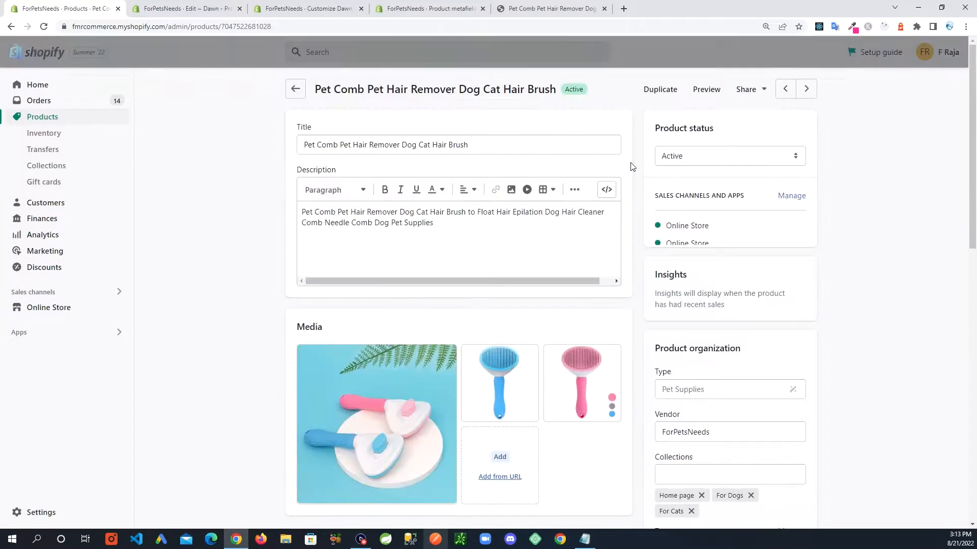
# Switch to the pet comb's storefront preview and reload it to check the Materials row.
pyautogui.click(204, 8)
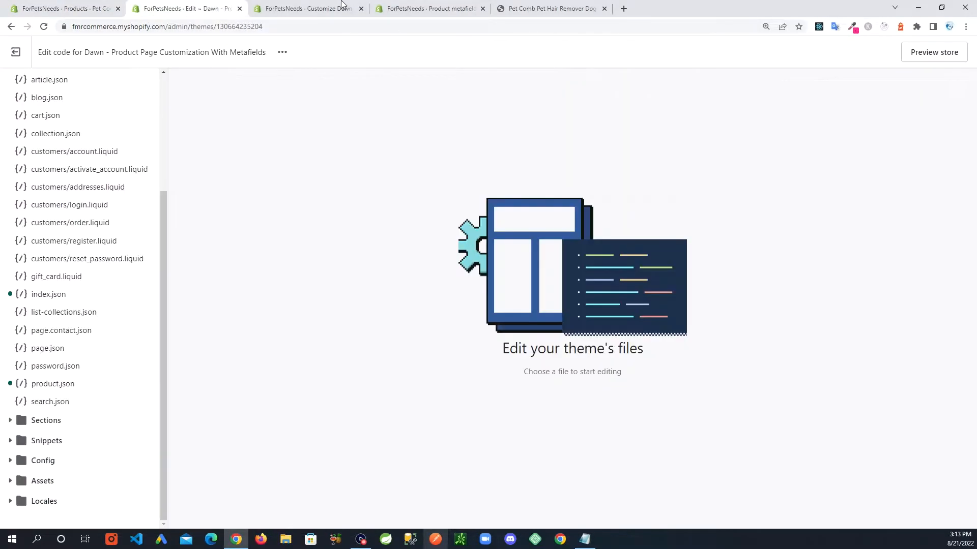
pyautogui.click(312, 8)
pyautogui.click(430, 8)
pyautogui.click(550, 8)
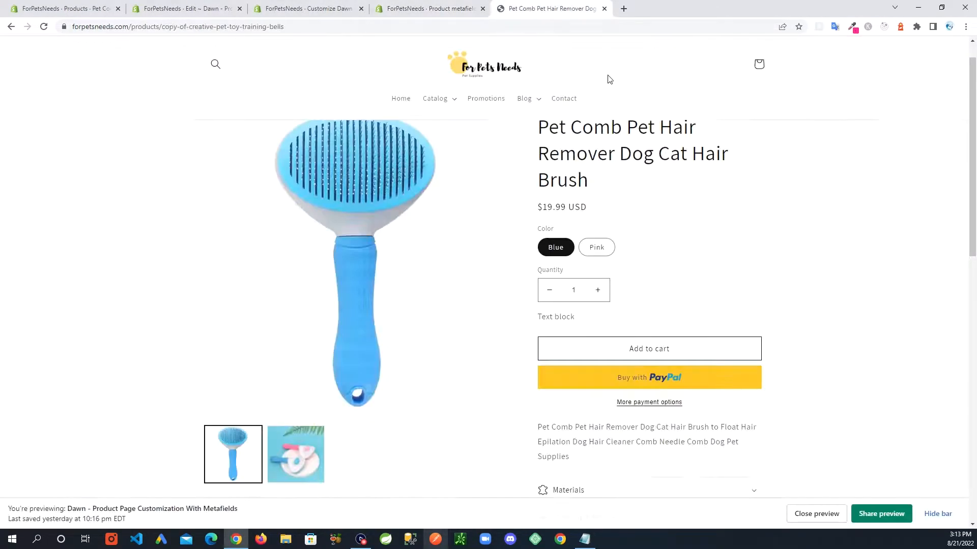
pyautogui.scroll(-1, 773, 394)
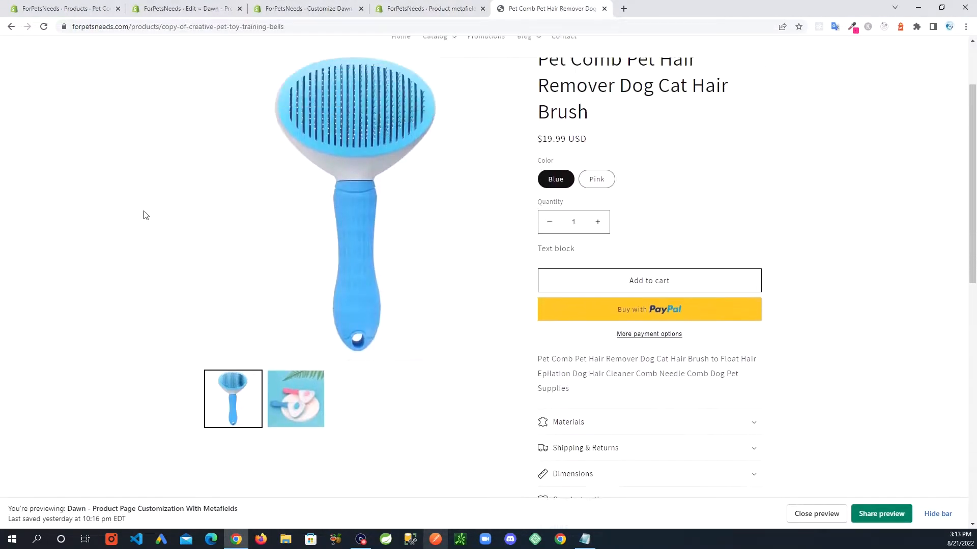
pyautogui.click(43, 27)
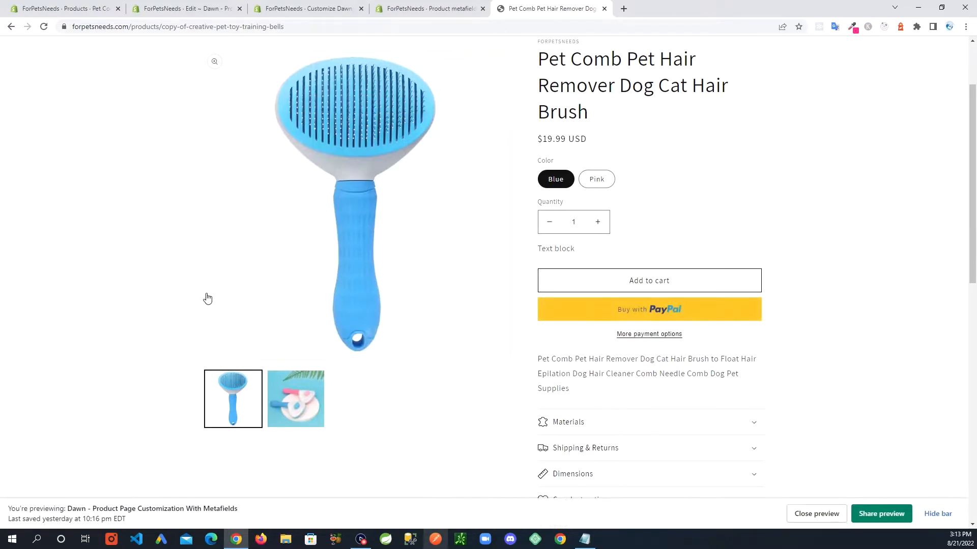
# Expand the Materials row on the pet comb's storefront page, examine its metafield content and collapse the row.
pyautogui.click(754, 342)
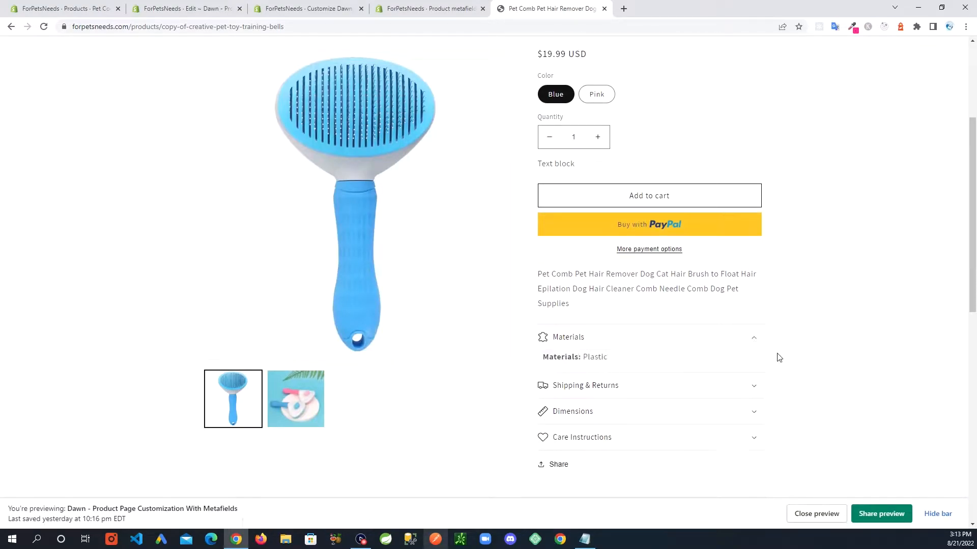
pyautogui.moveTo(611, 359); pyautogui.dragTo(542, 352)
pyautogui.click(939, 311)
pyautogui.click(754, 341)
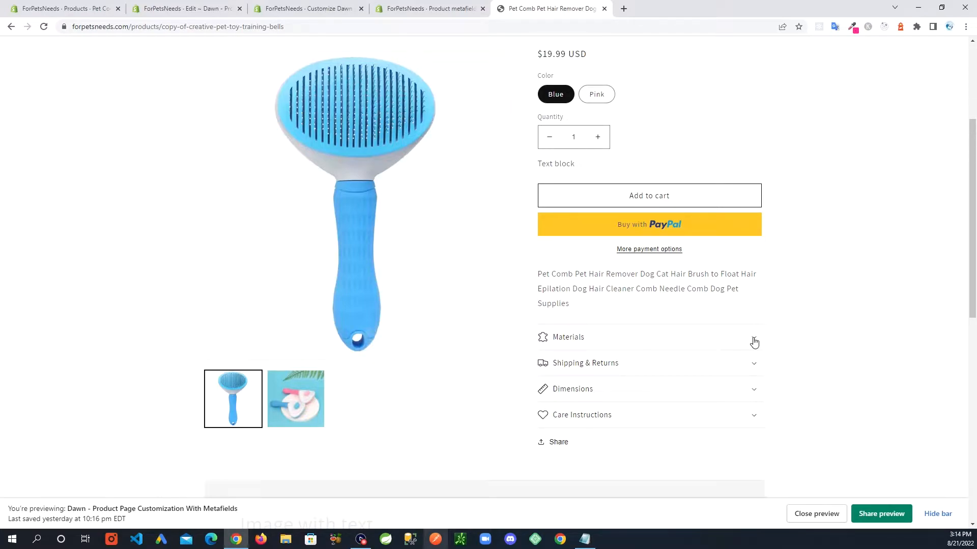
pyautogui.click(755, 341)
pyautogui.click(754, 341)
pyautogui.click(754, 341)
pyautogui.click(754, 341)
pyautogui.scroll(-1, 754, 343)
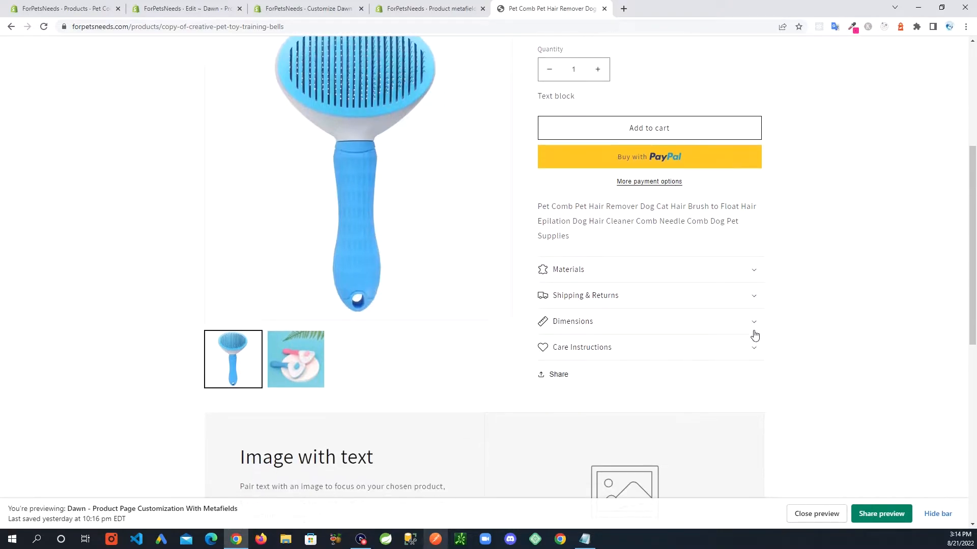
pyautogui.scroll(1, 788, 346)
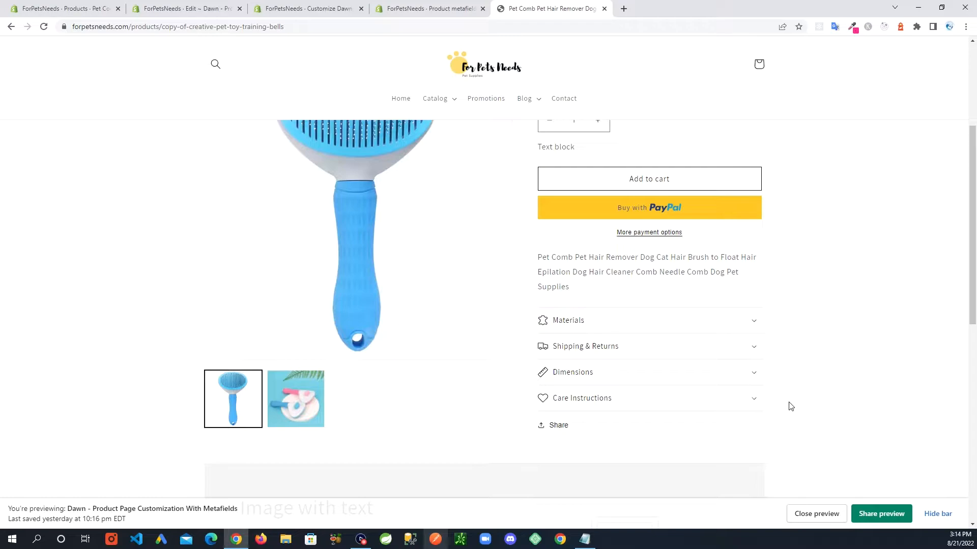
pyautogui.scroll(2, 785, 353)
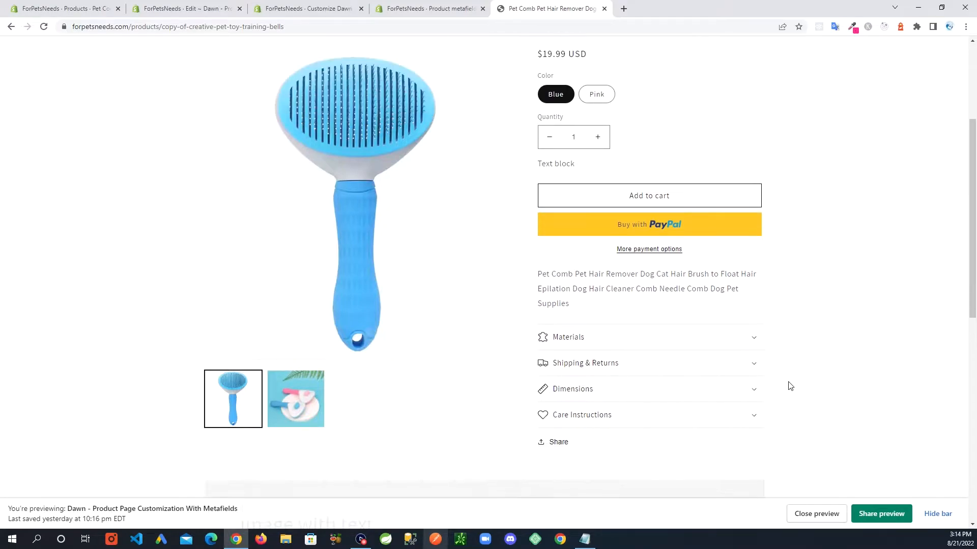
pyautogui.scroll(4, 763, 343)
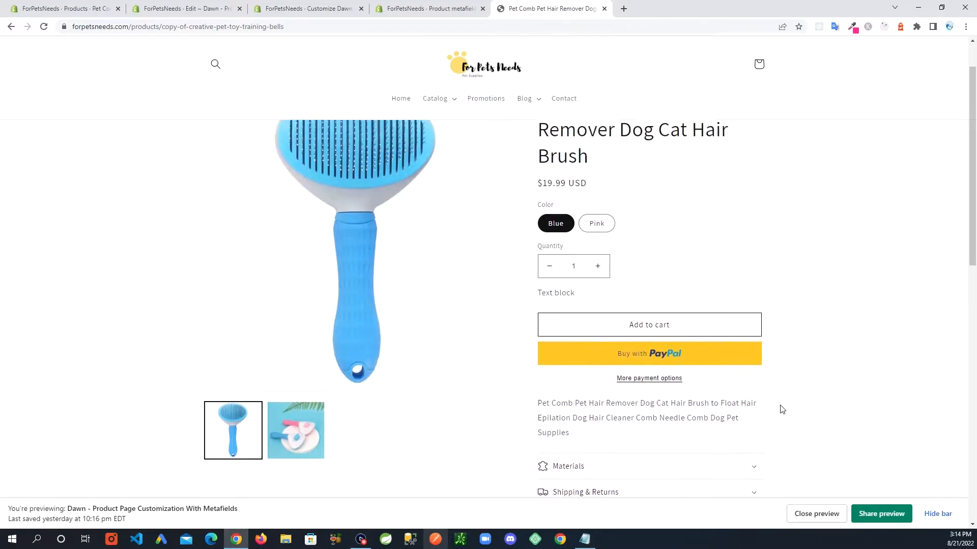
pyautogui.scroll(-2, 758, 451)
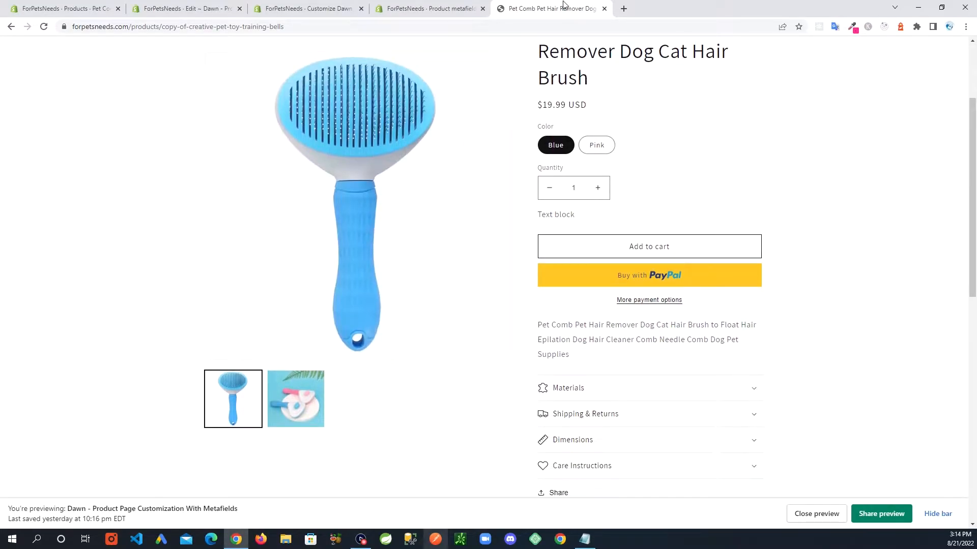
# Switch to the theme editor and remove the Materials metafield from the Materials row's content.
pyautogui.click(308, 9)
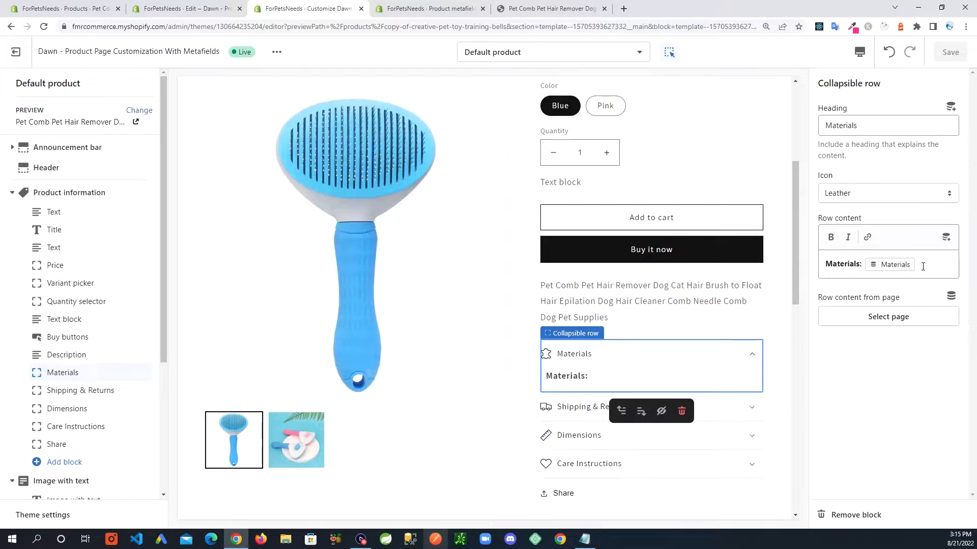
pyautogui.click(922, 267)
pyautogui.press('BackSpace')
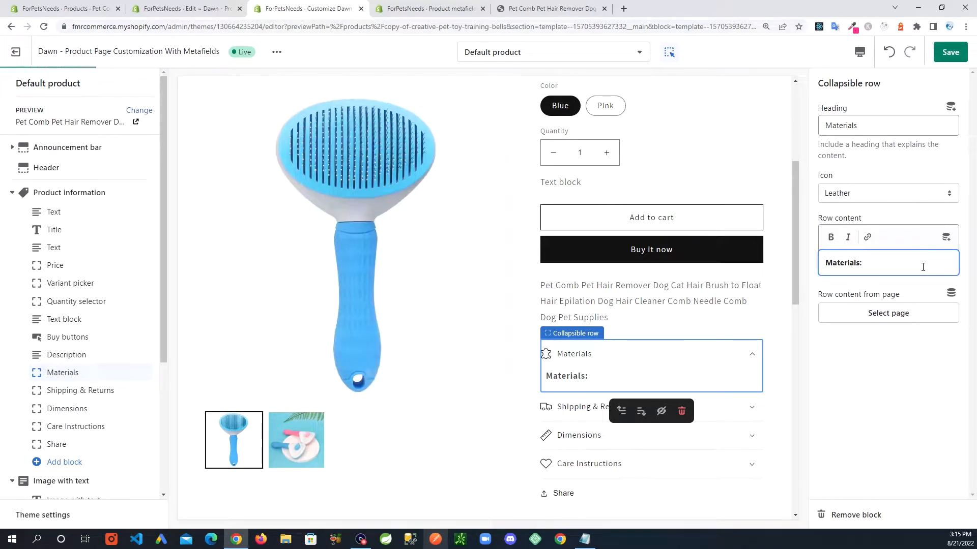
# Start a new product metafield definition from the row content's dynamic sources and name it "MaterialsList".
pyautogui.click(945, 237)
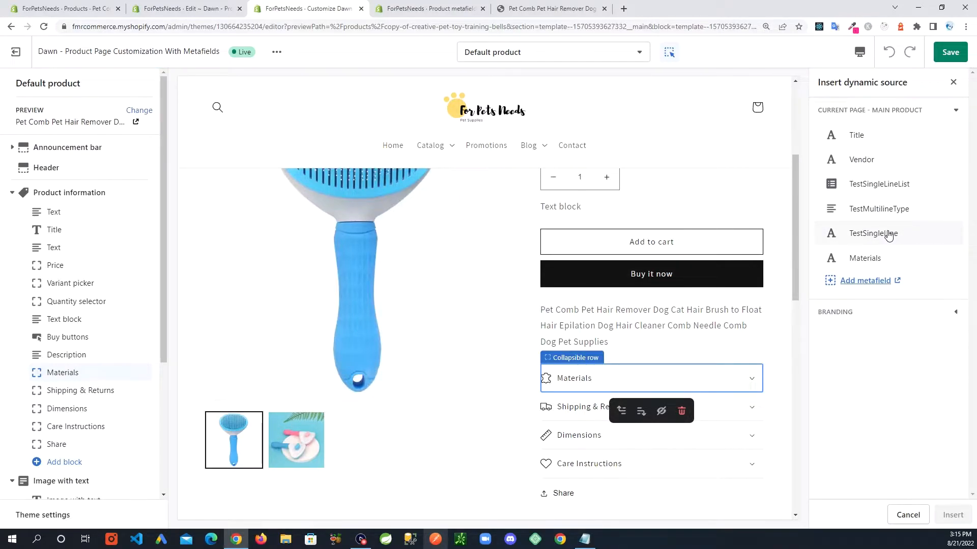
pyautogui.click(863, 284)
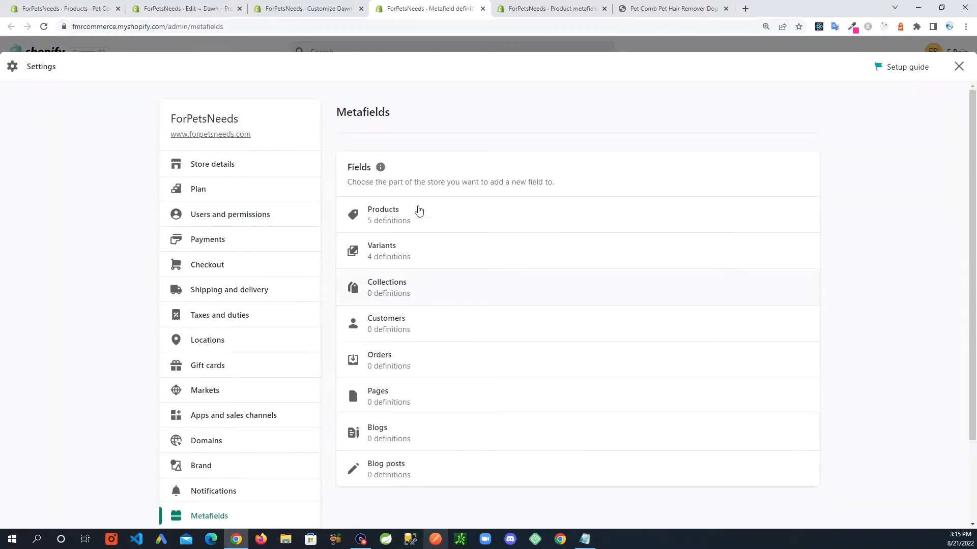
pyautogui.click(415, 229)
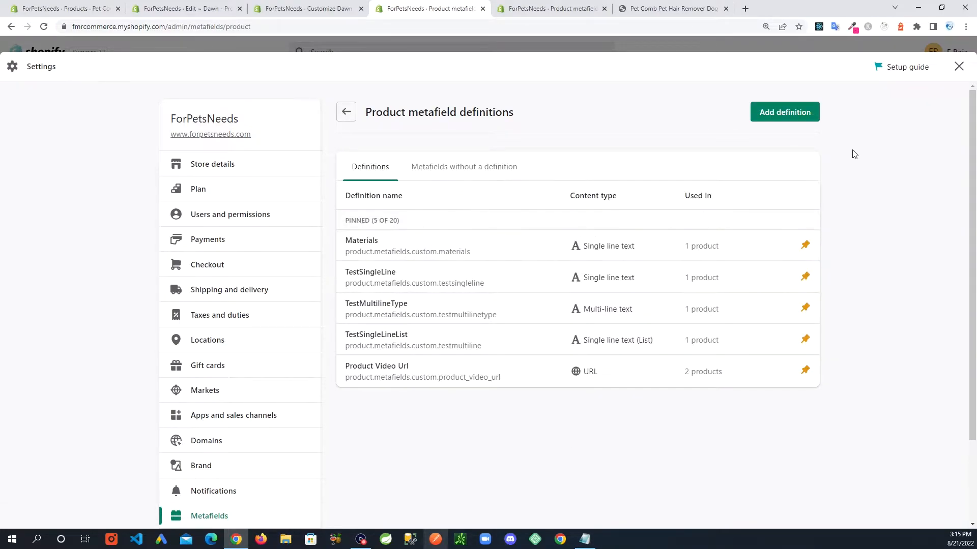
pyautogui.click(772, 118)
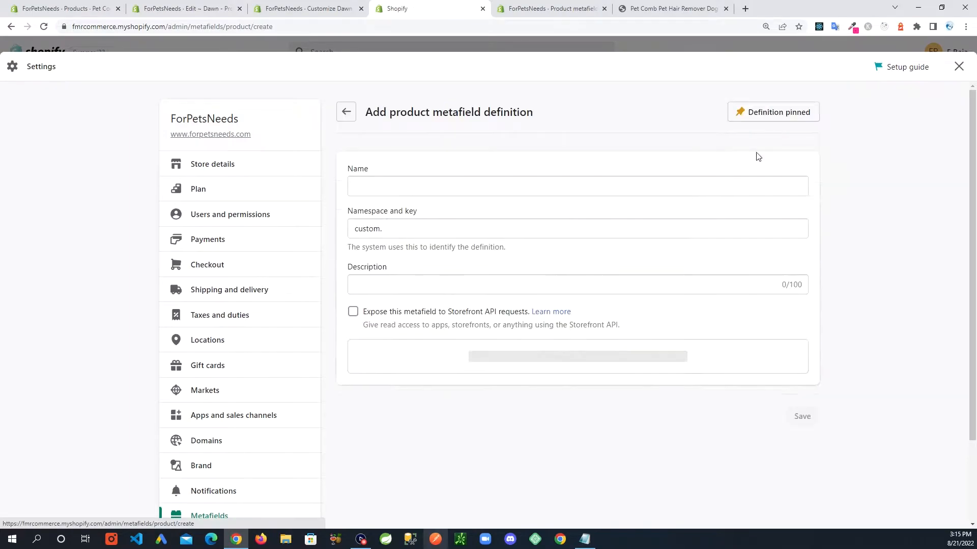
pyautogui.click(371, 179)
pyautogui.write('Materials')
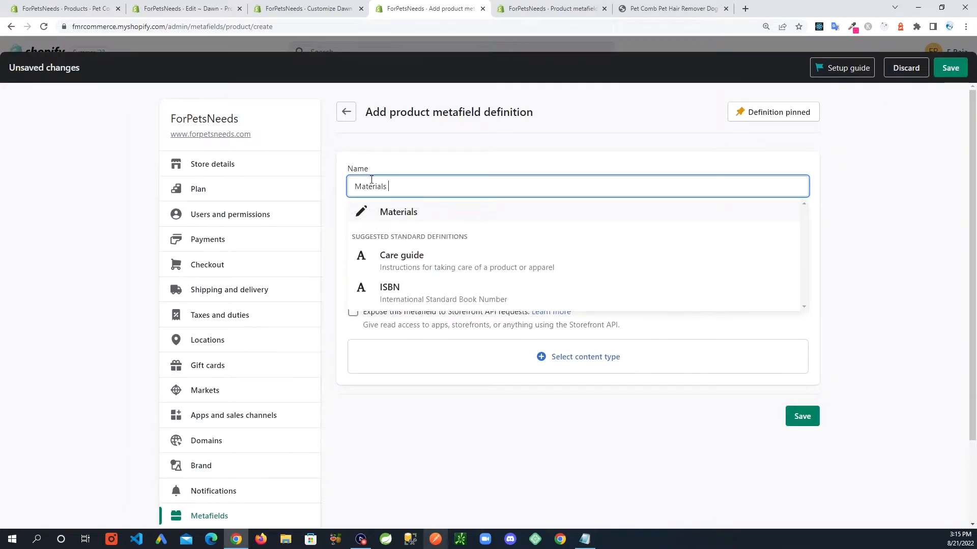
pyautogui.write('List')
pyautogui.click(862, 192)
pyautogui.moveTo(418, 233); pyautogui.dragTo(254, 220)
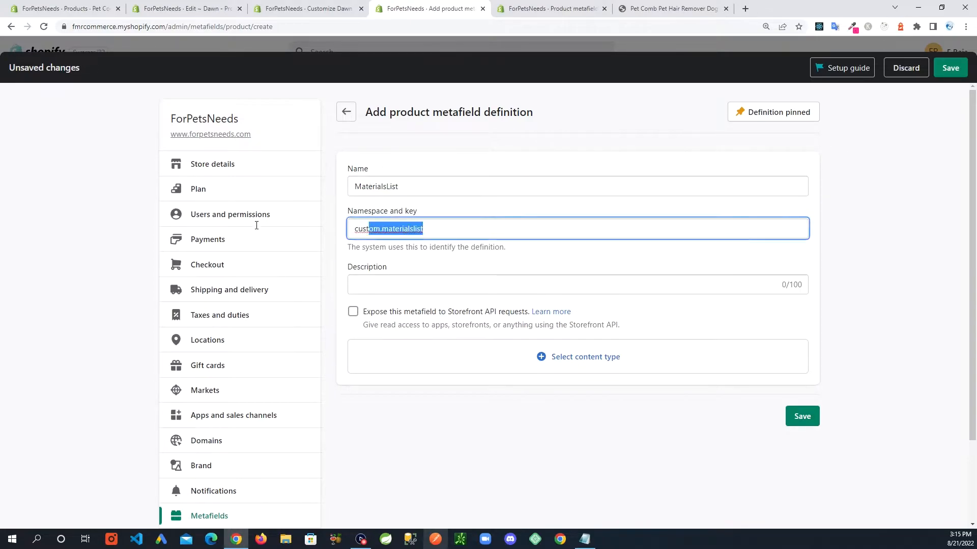
pyautogui.click(892, 338)
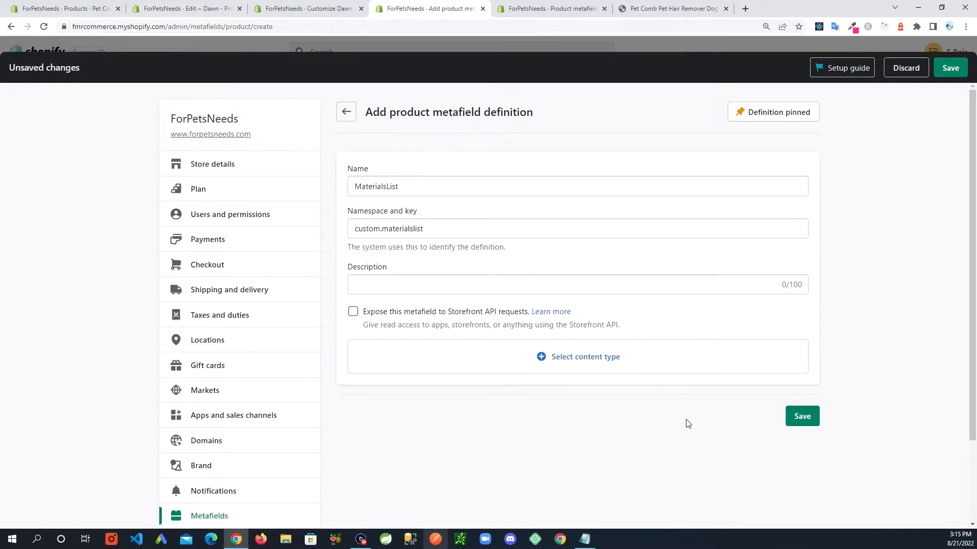
# Set the definition's content type to single line text with a list of values and save it.
pyautogui.click(574, 362)
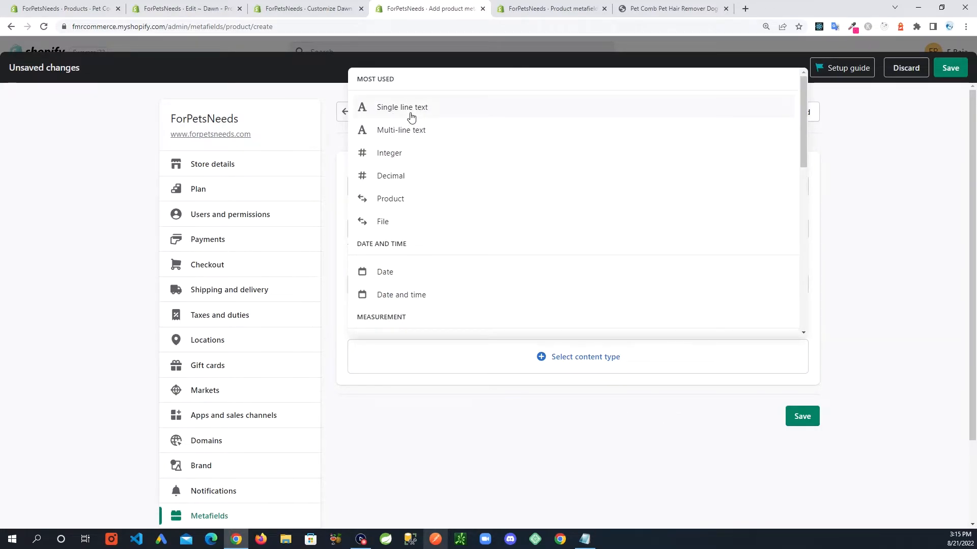
pyautogui.click(411, 116)
pyautogui.click(701, 405)
pyautogui.scroll(-6, 774, 392)
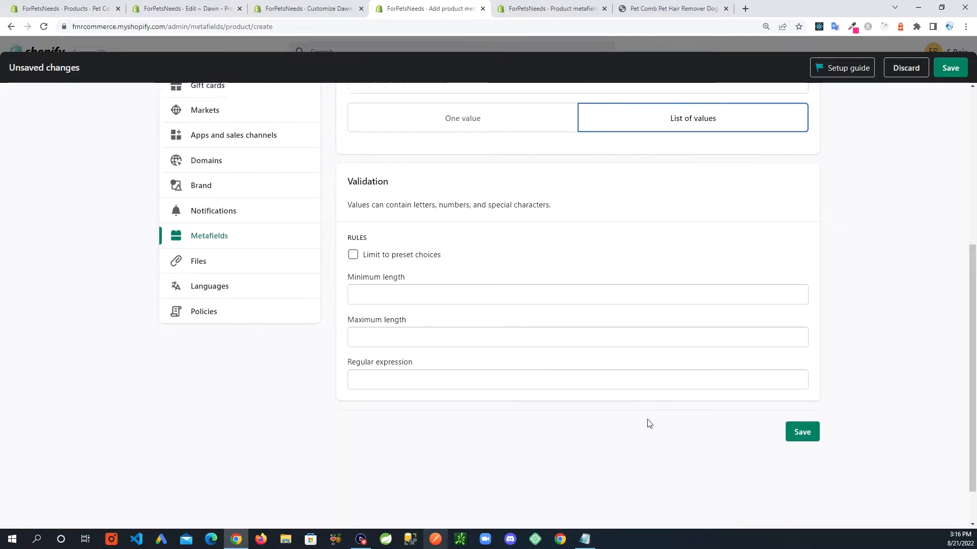
pyautogui.scroll(1, 638, 407)
pyautogui.click(791, 458)
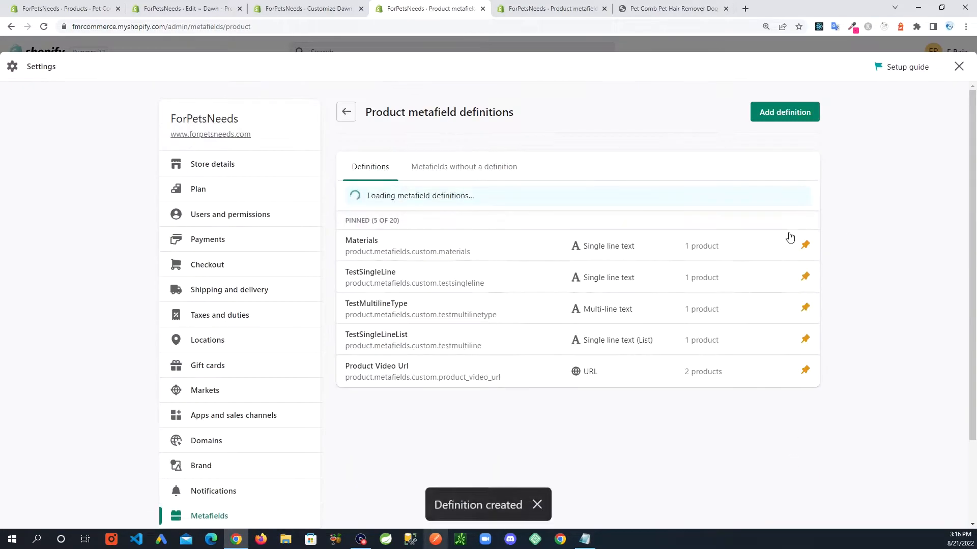
# Reload the theme editor without keeping unsaved changes and insert the MaterialsList metafield into the Materials row's content.
pyautogui.click(295, 8)
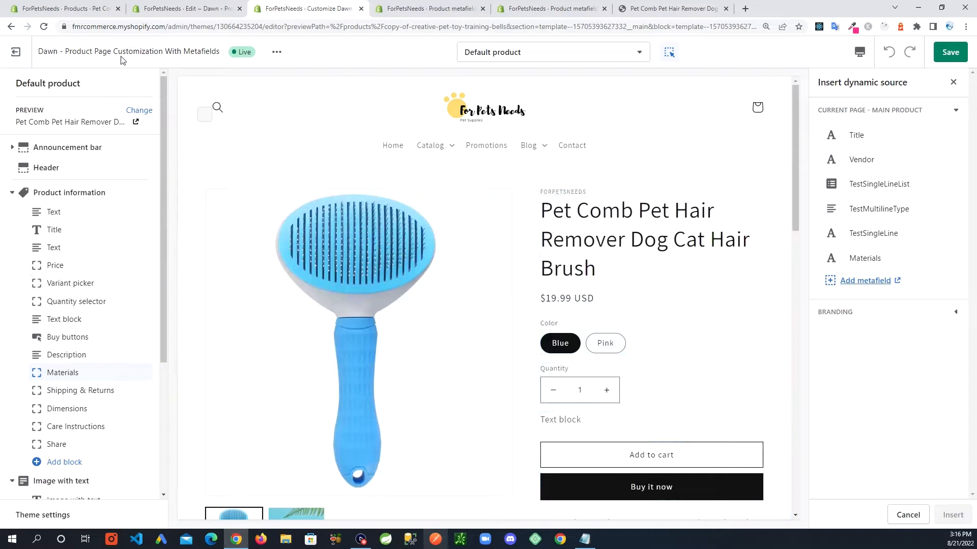
pyautogui.click(43, 28)
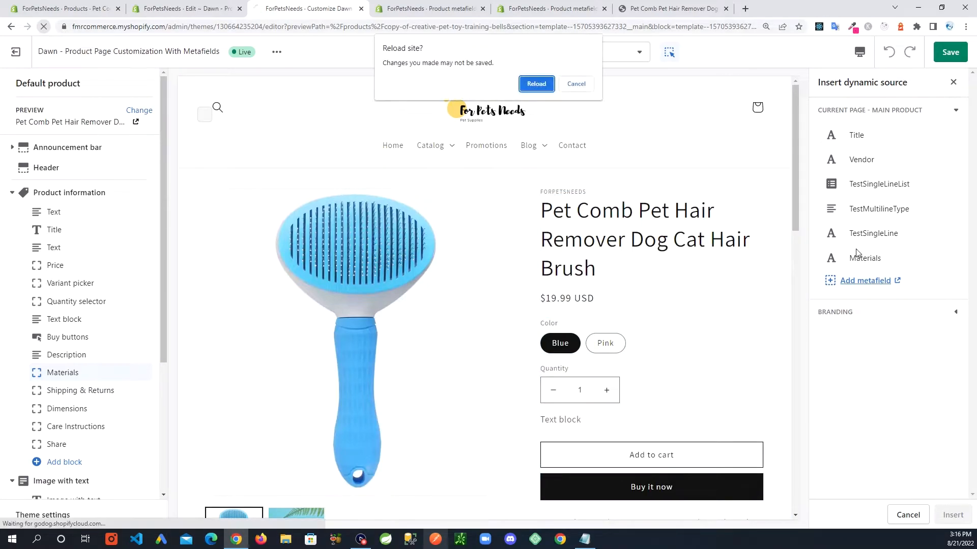
pyautogui.click(536, 82)
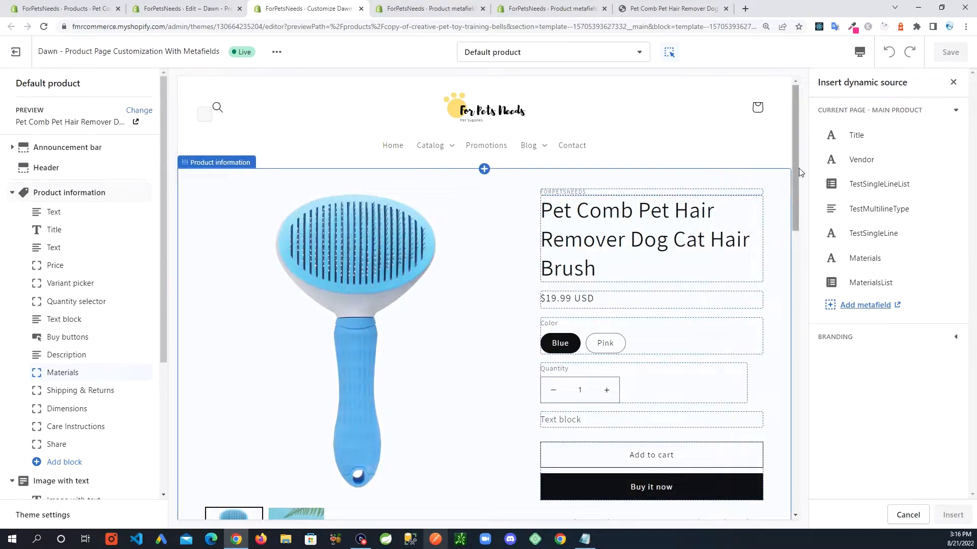
pyautogui.click(892, 285)
pyautogui.click(952, 516)
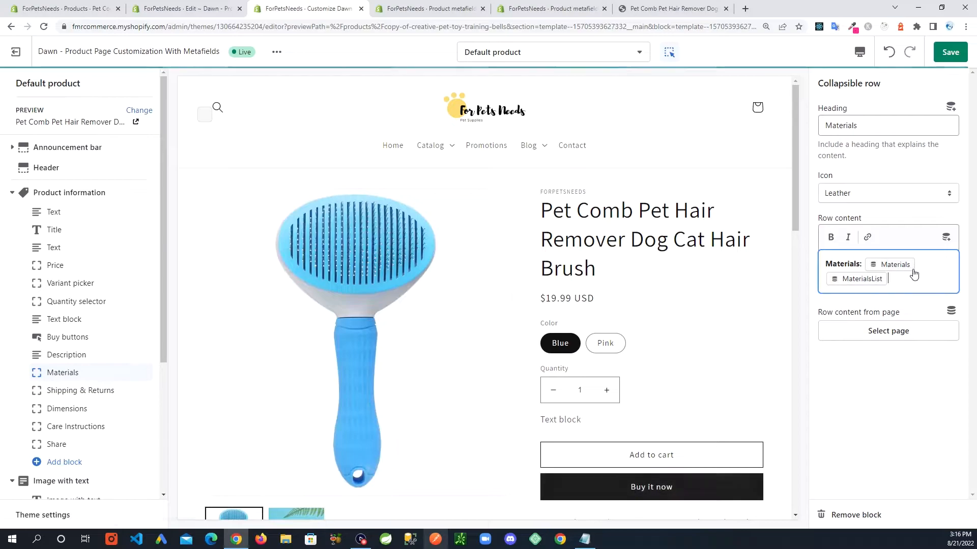
# Remove the Materials metafield from the row content, keeping the bold label and MaterialsList, and save the template.
pyautogui.click(927, 270)
pyautogui.press('BackSpace')
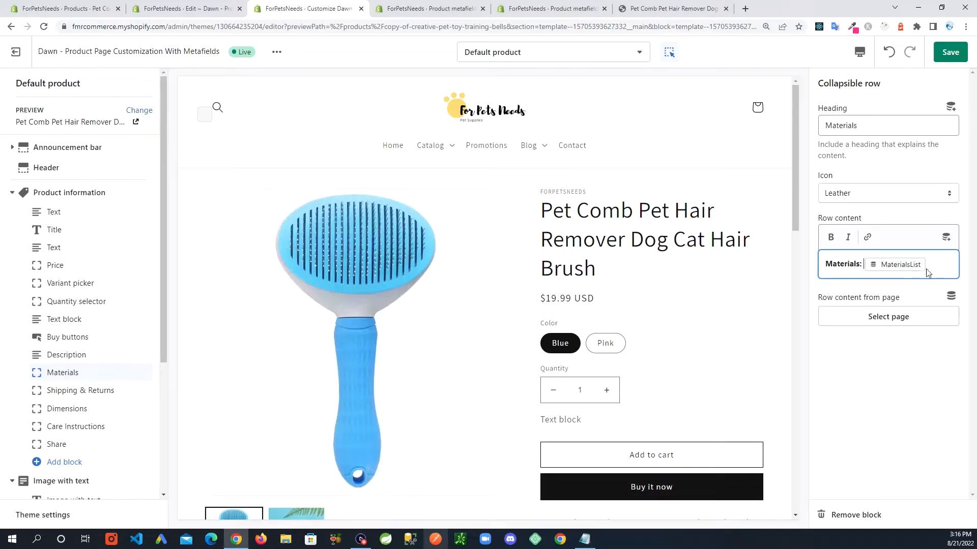
pyautogui.hotkey('ctrl', 's')
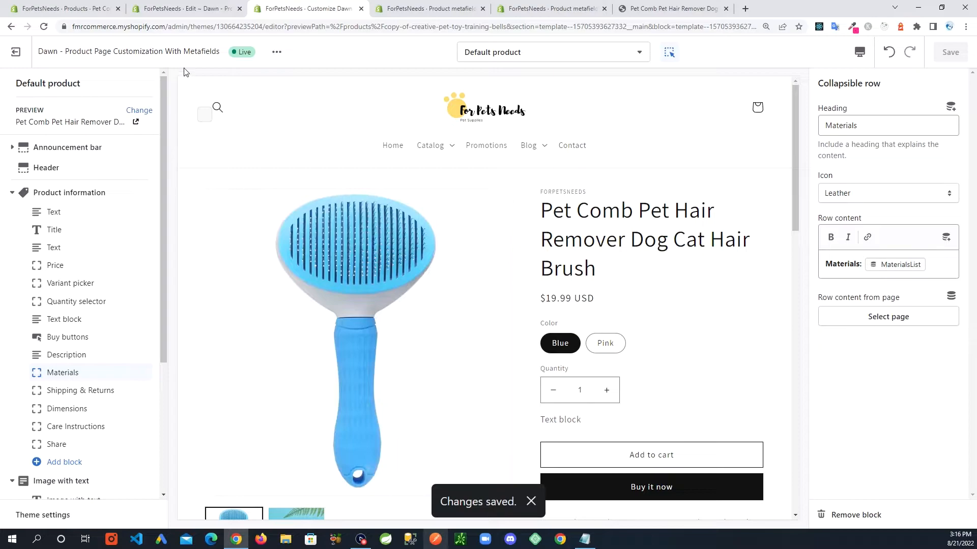
# Set the pet comb product's MaterialsList metafield to the items "Metal", "Plastic" and "Rubber" in the store admin and save the product.
pyautogui.click(102, 9)
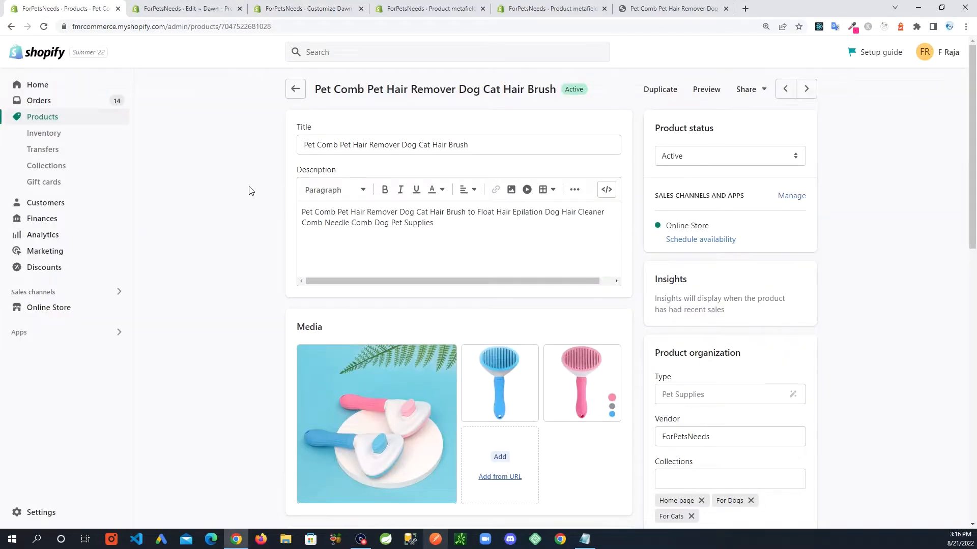
pyautogui.scroll(-10, 217, 304)
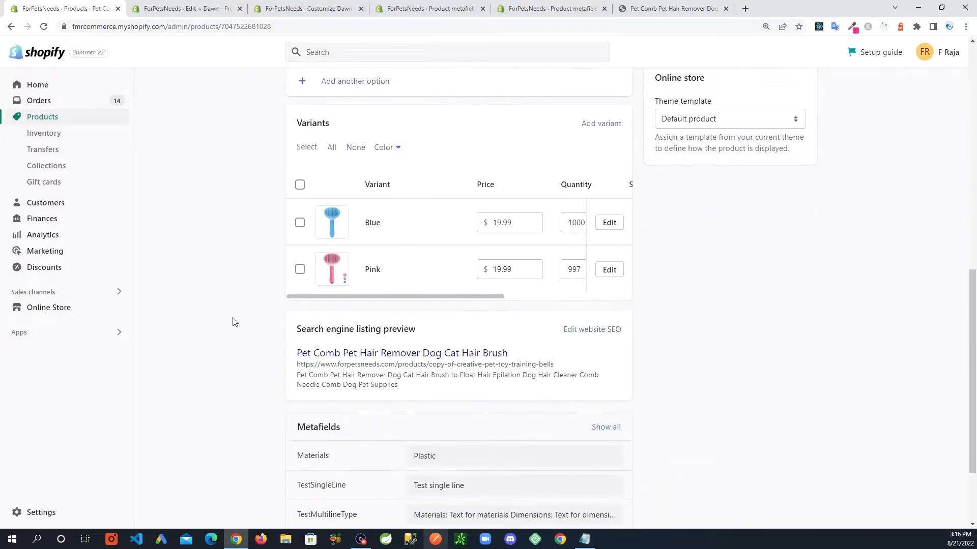
pyautogui.scroll(-3, 425, 322)
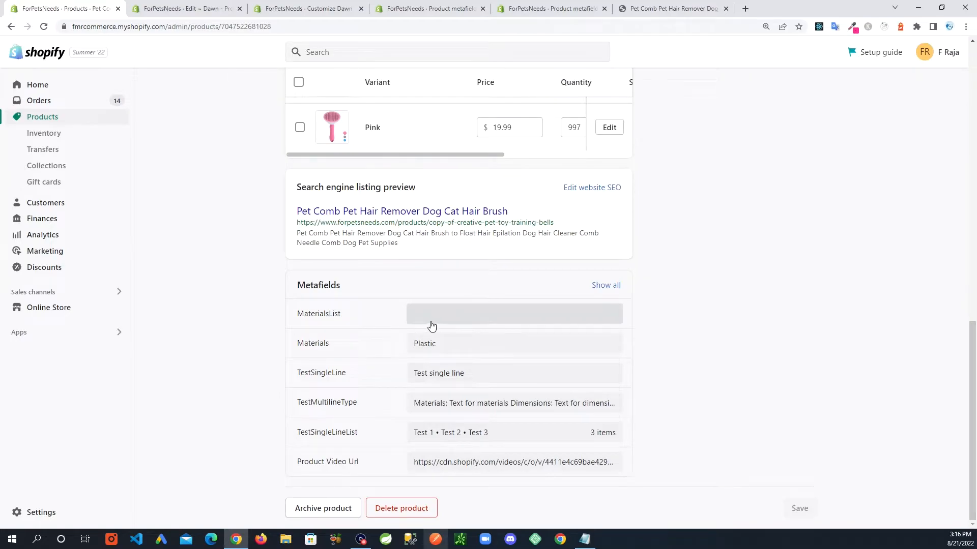
pyautogui.click(442, 315)
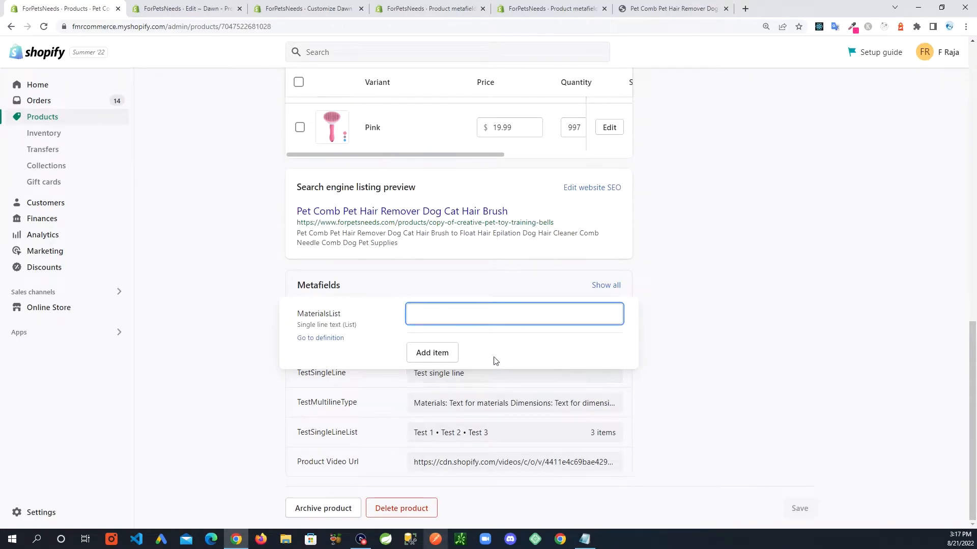
pyautogui.write('Metal')
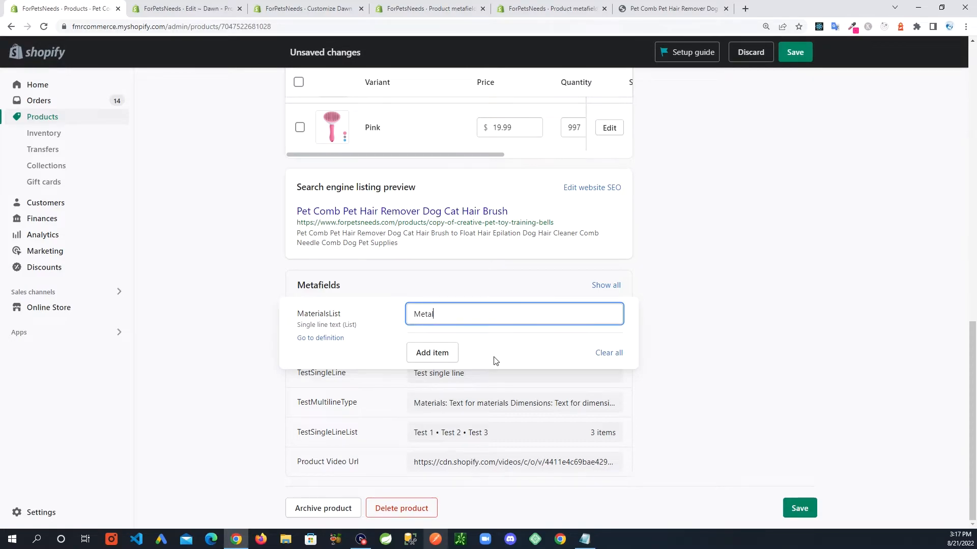
pyautogui.click(422, 350)
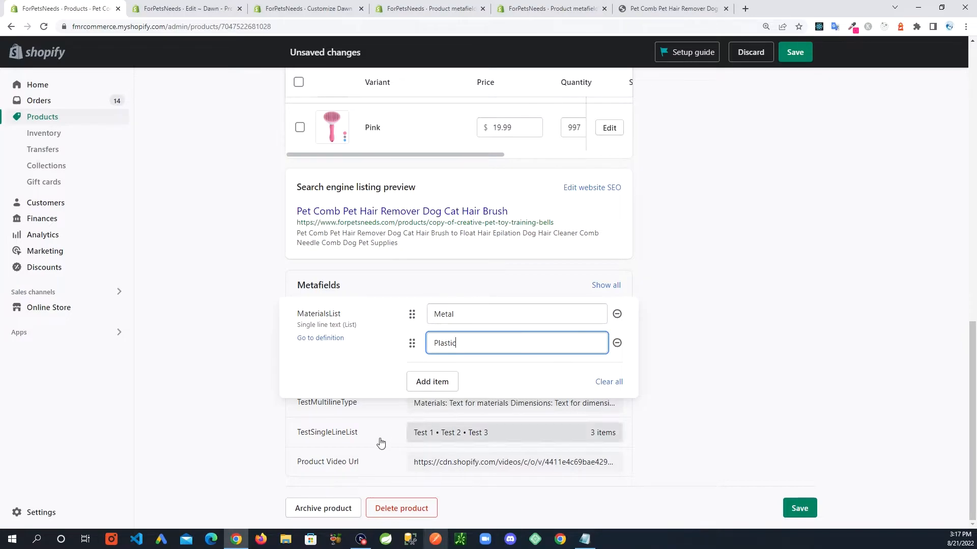
pyautogui.click(444, 384)
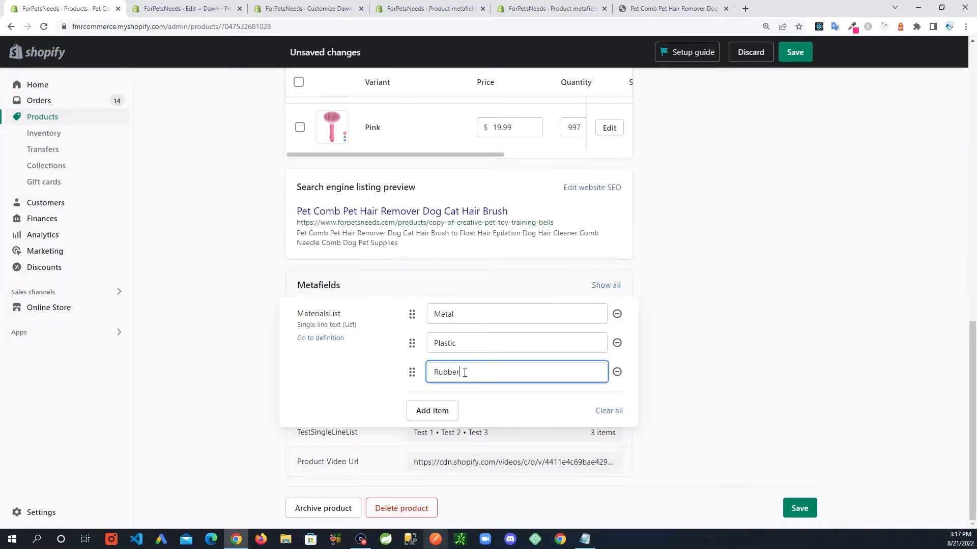
pyautogui.click(447, 407)
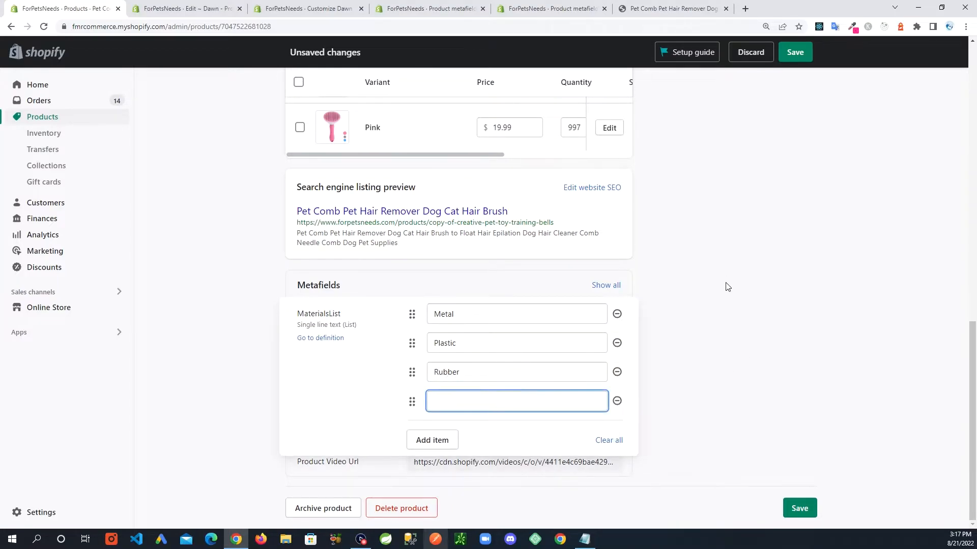
pyautogui.click(704, 410)
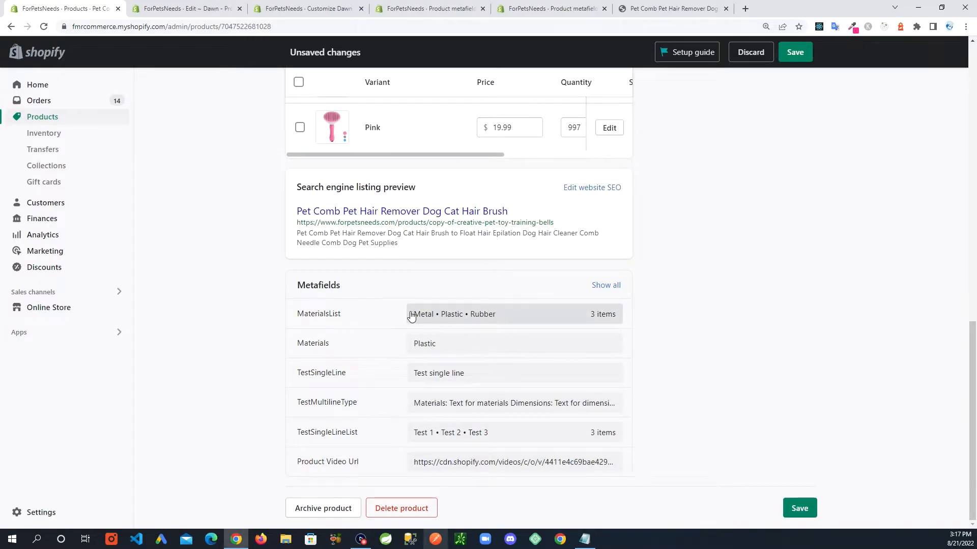
pyautogui.click(797, 508)
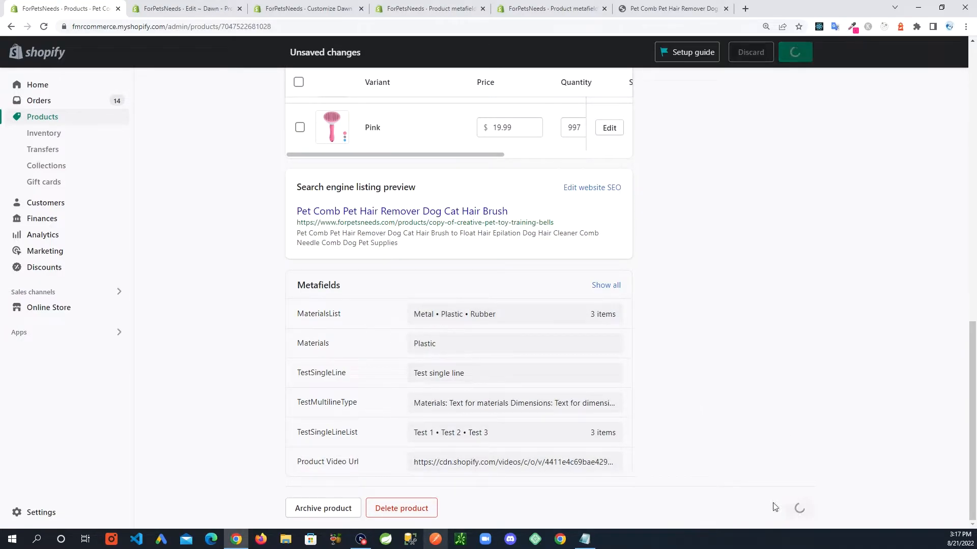
# Check the Materials row's content on the pet comb's storefront page, collapsing and reopening the row.
pyautogui.click(677, 9)
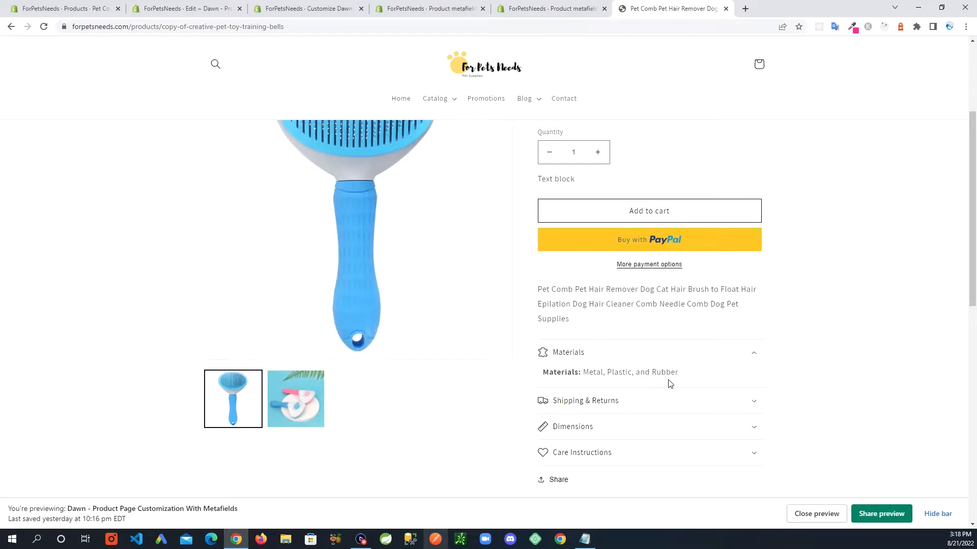
pyautogui.click(755, 356)
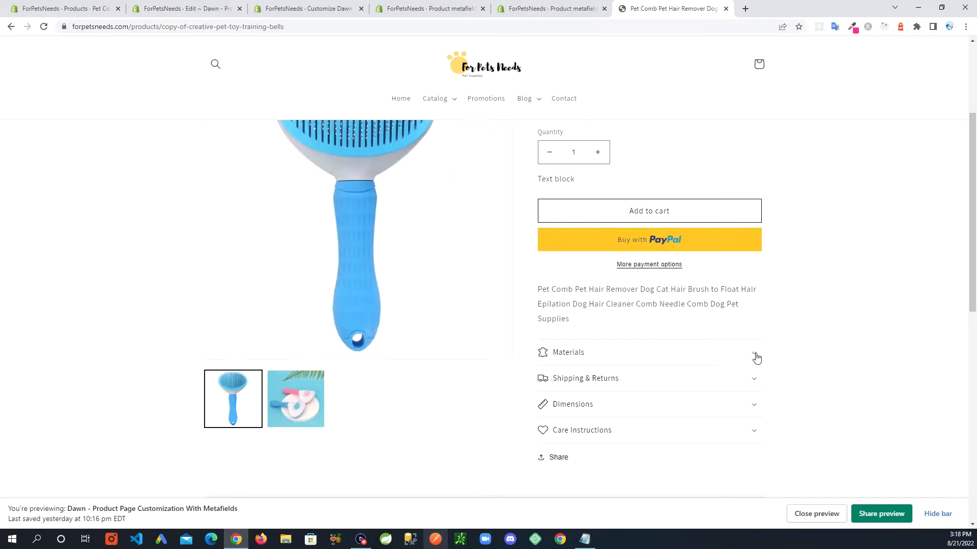
pyautogui.click(756, 357)
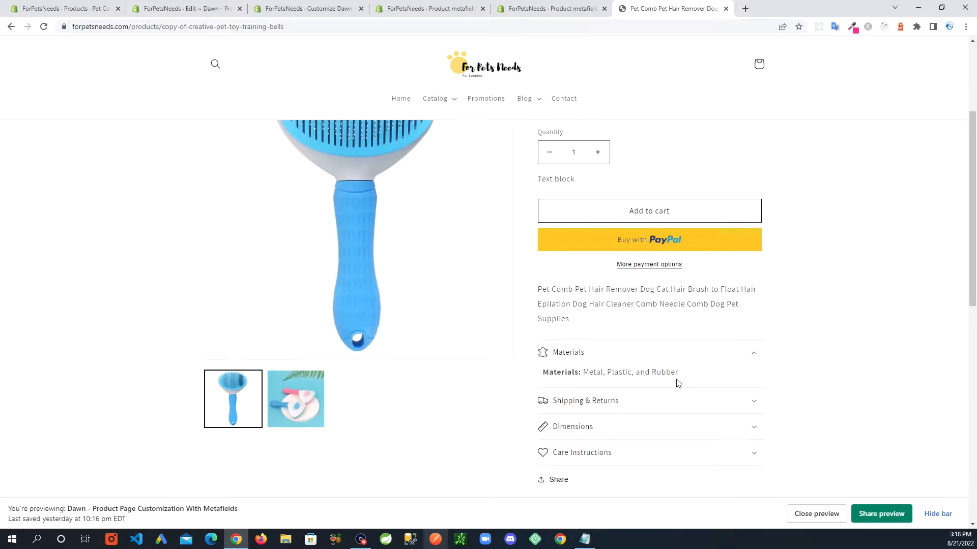
pyautogui.scroll(-2, 831, 394)
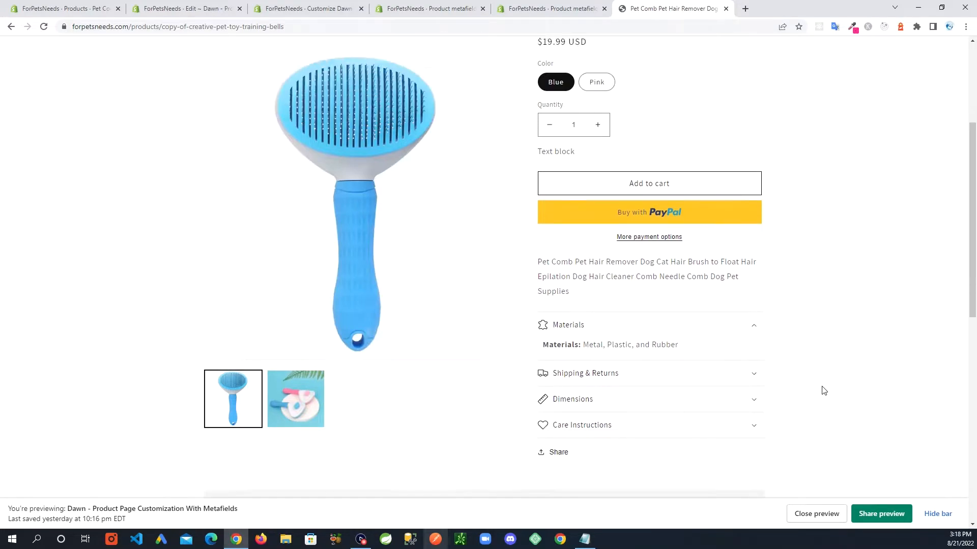
pyautogui.scroll(2, 826, 392)
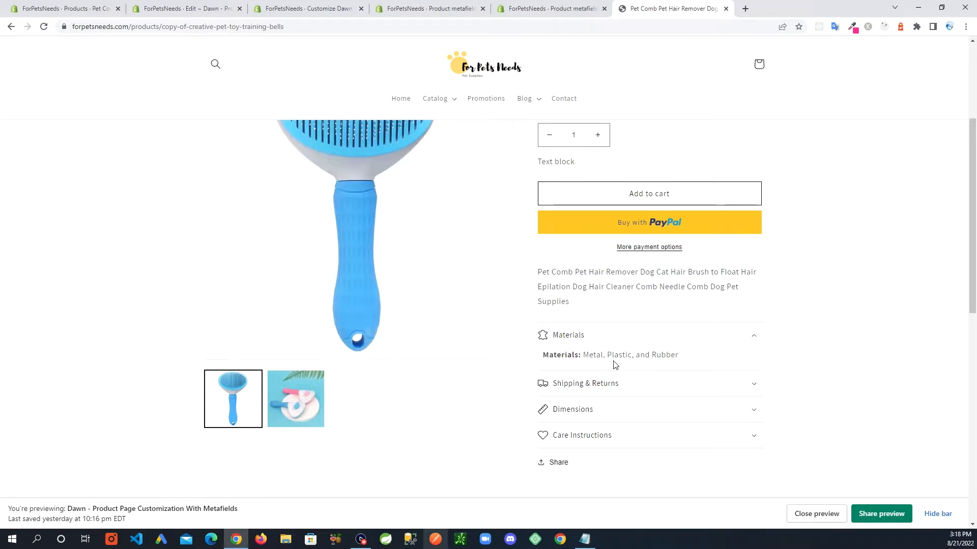
pyautogui.scroll(1, 605, 372)
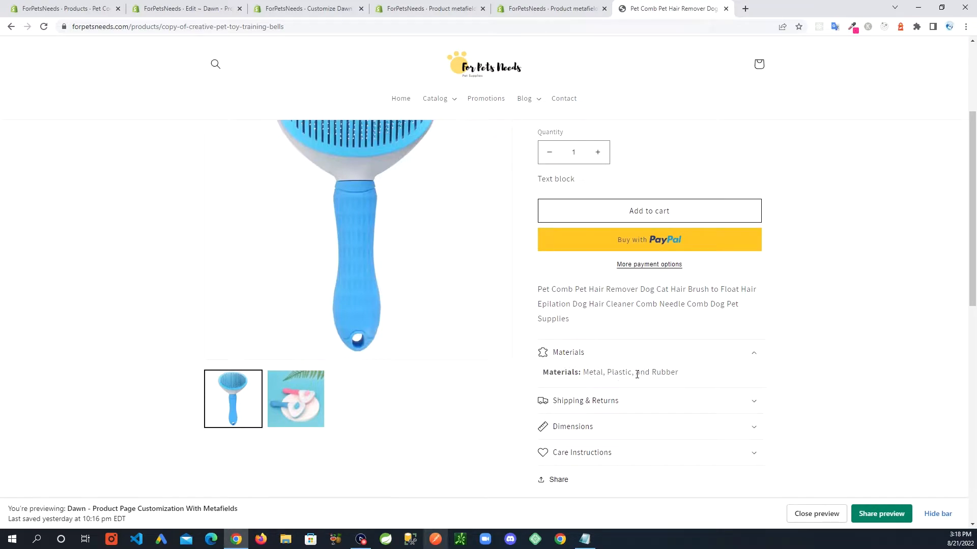
pyautogui.scroll(4, 636, 375)
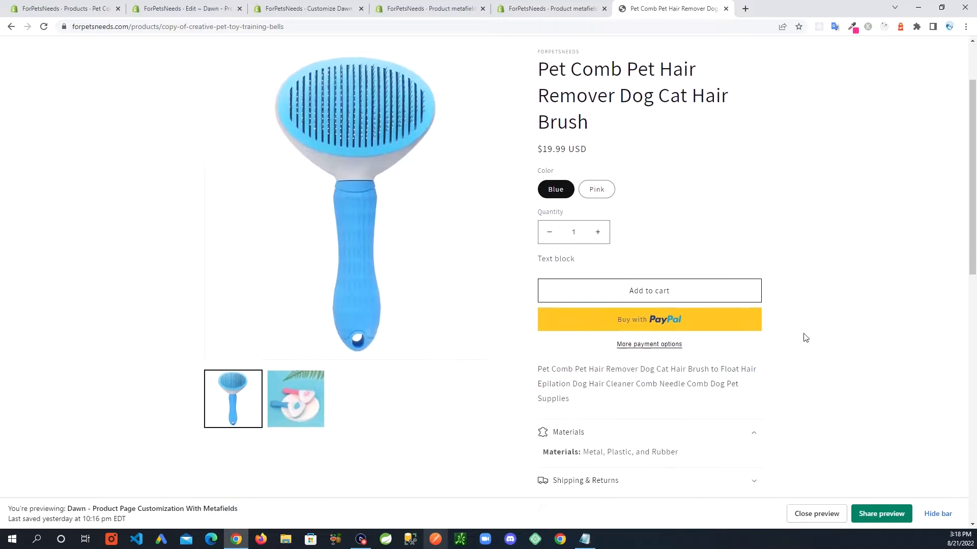
pyautogui.scroll(-3, 805, 337)
# Close the spare product metafield definitions tab and return to the theme editor.
pyautogui.click(430, 9)
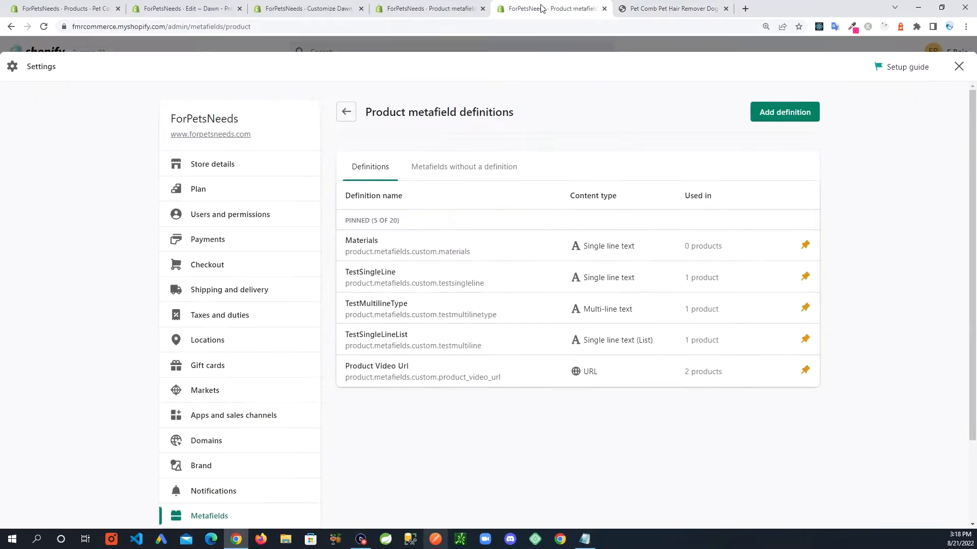
pyautogui.click(483, 8)
pyautogui.click(308, 9)
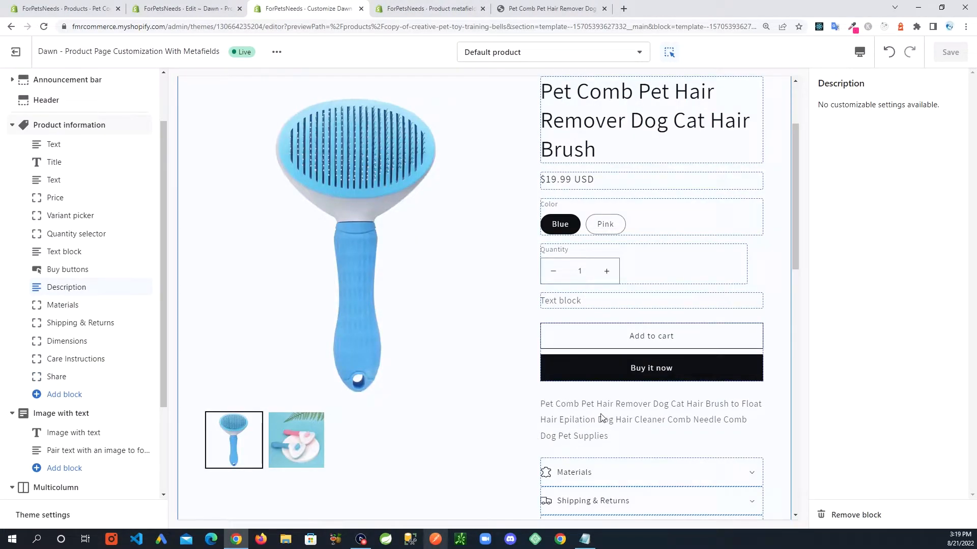
# Add a Text block to the Product information section and place it directly below the Price block.
pyautogui.scroll(-1, 567, 402)
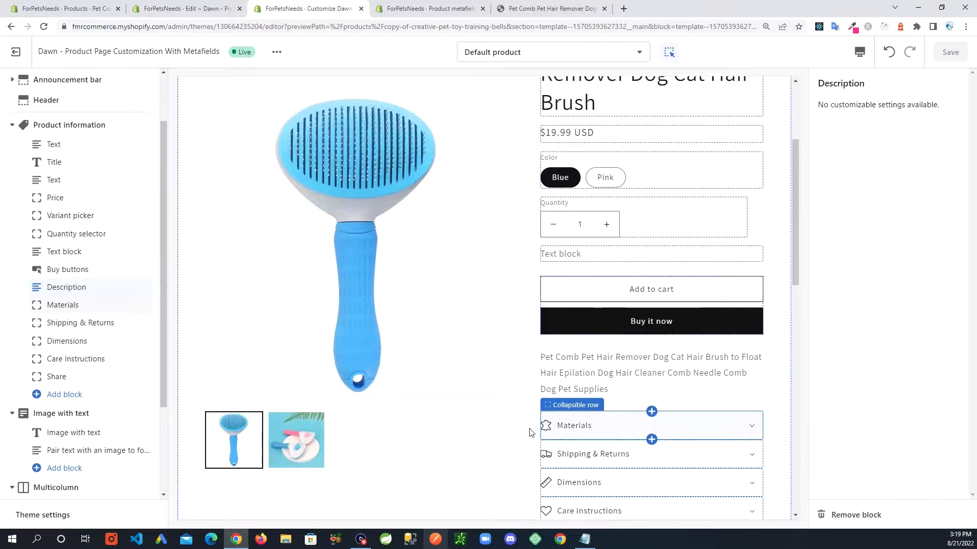
pyautogui.scroll(1, 587, 401)
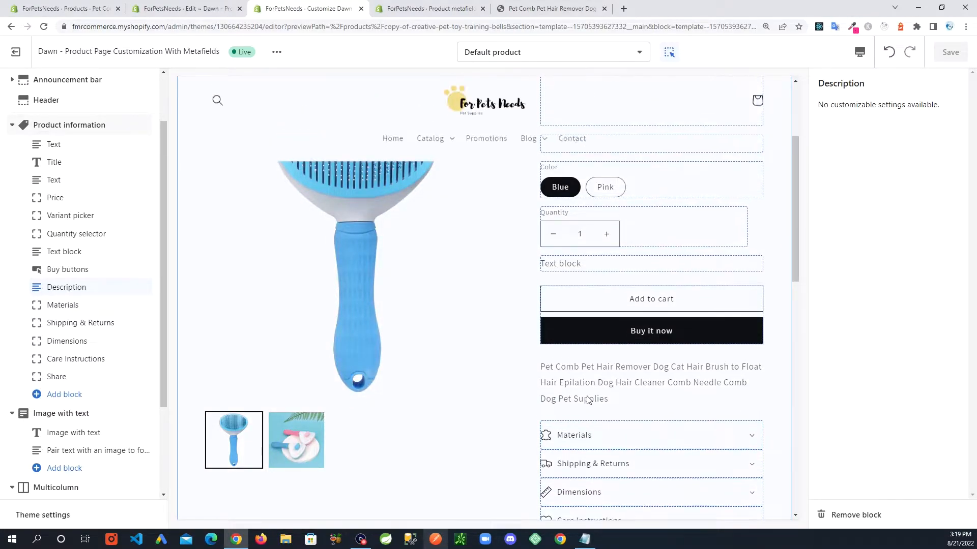
pyautogui.scroll(2, 626, 437)
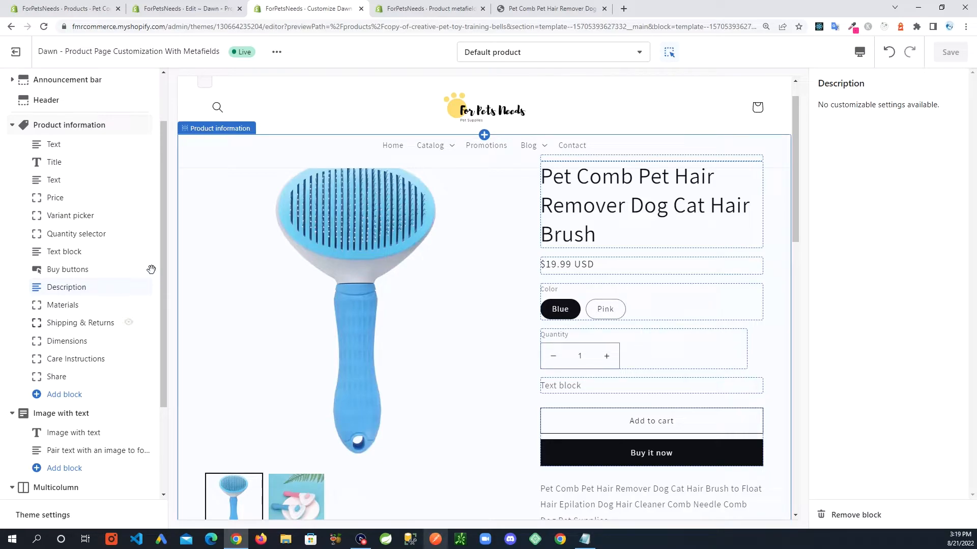
pyautogui.click(62, 396)
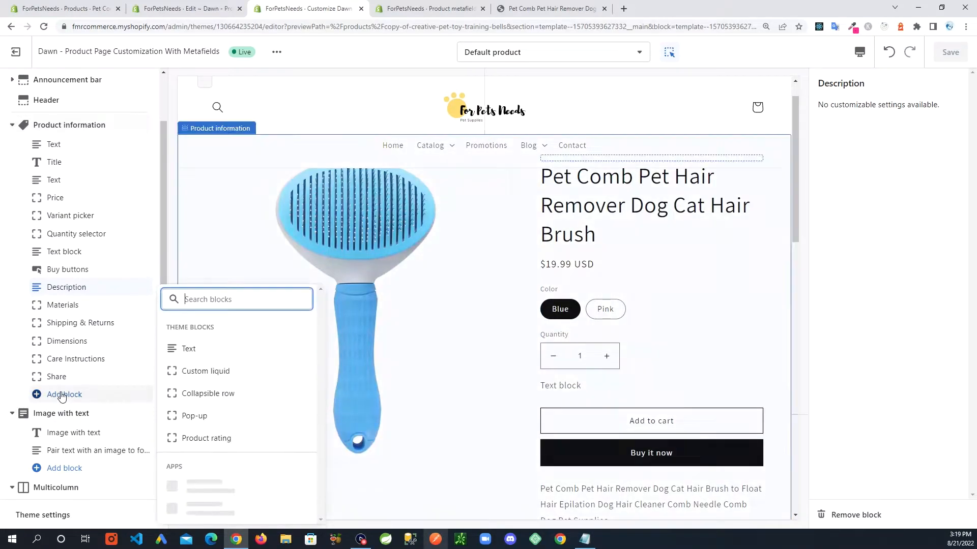
pyautogui.click(189, 322)
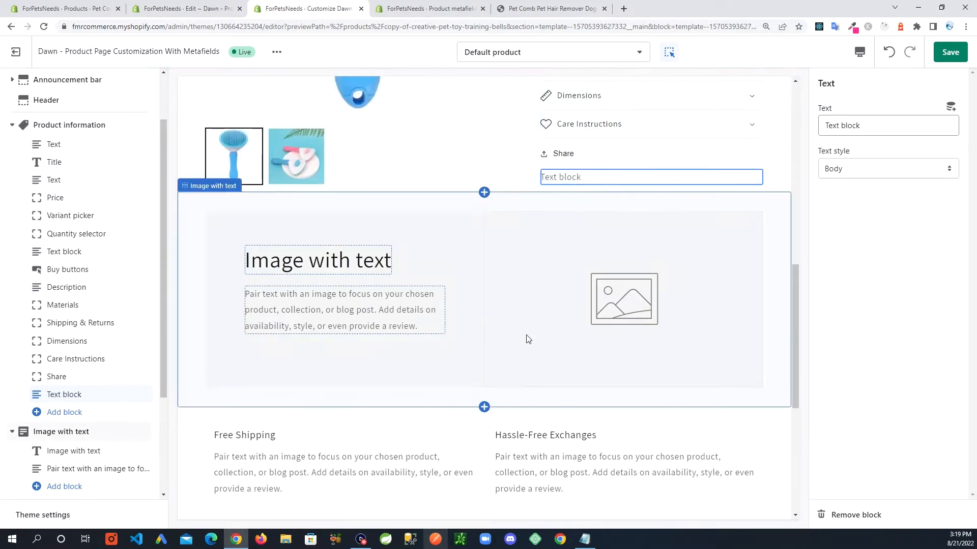
pyautogui.scroll(1, 529, 340)
pyautogui.moveTo(148, 396); pyautogui.dragTo(136, 217)
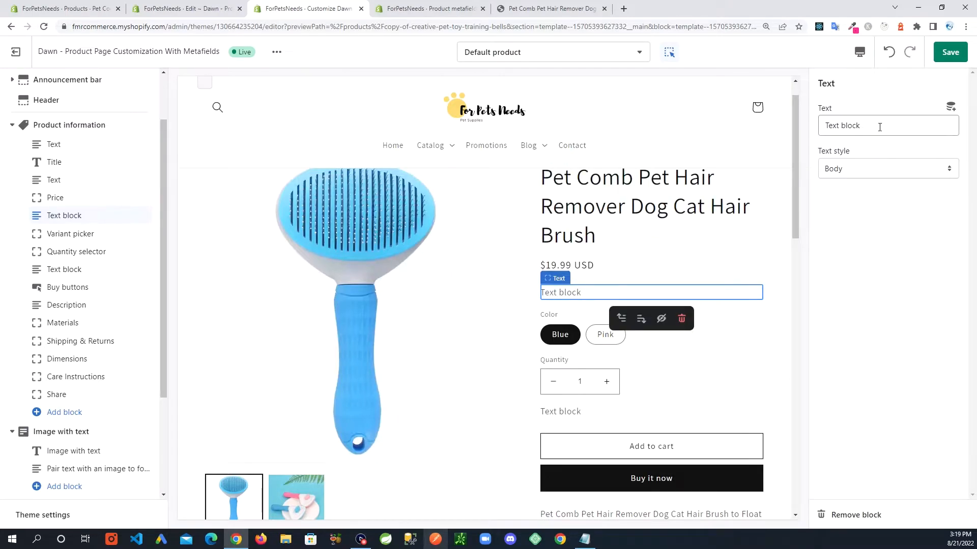
# Replace the new text block's default text with "Material".
pyautogui.tripleClick(863, 127)
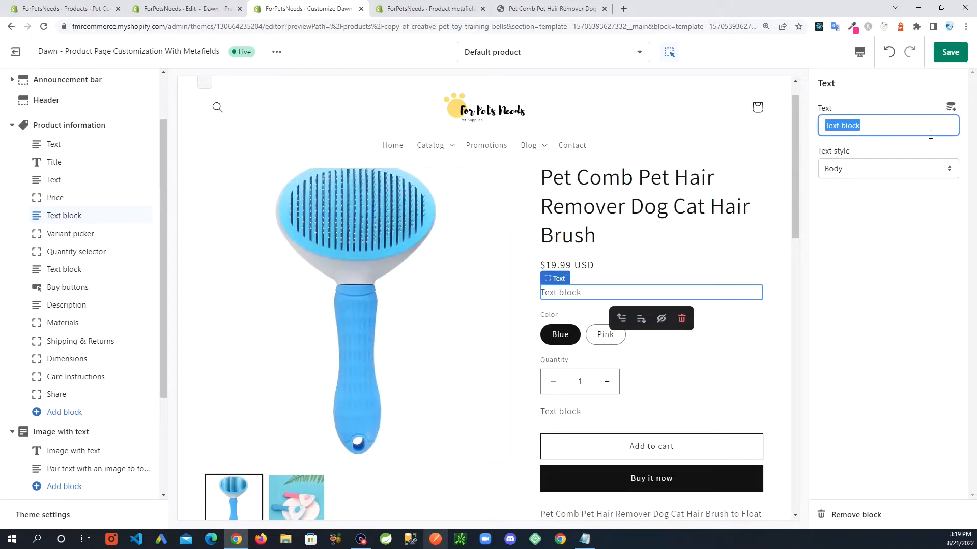
pyautogui.write('ma')
pyautogui.press('BackSpace')
pyautogui.press('BackSpace')
pyautogui.write('Material')
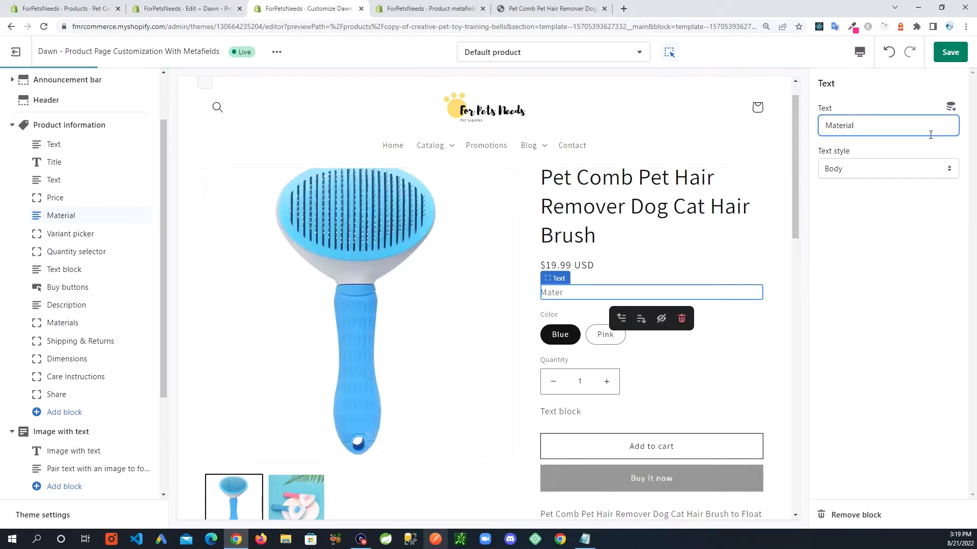
# Insert the Materials metafield after the block's text, complete the label as "Material:", and save the template.
pyautogui.click(950, 108)
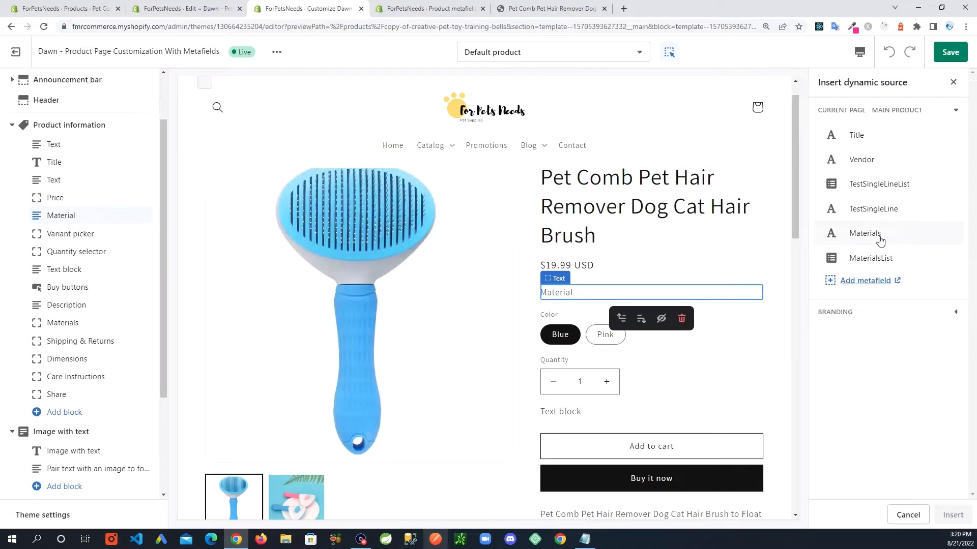
pyautogui.click(900, 239)
pyautogui.click(947, 511)
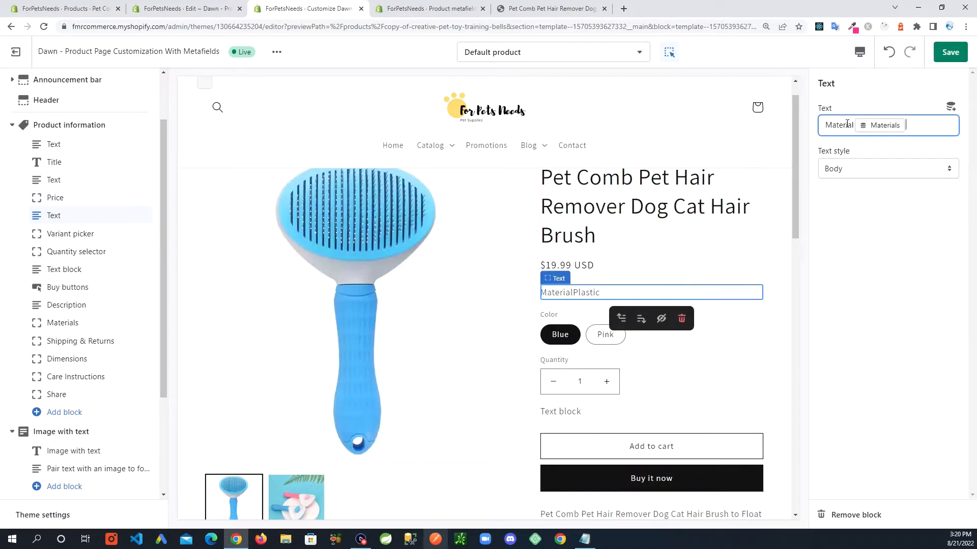
pyautogui.click(865, 125)
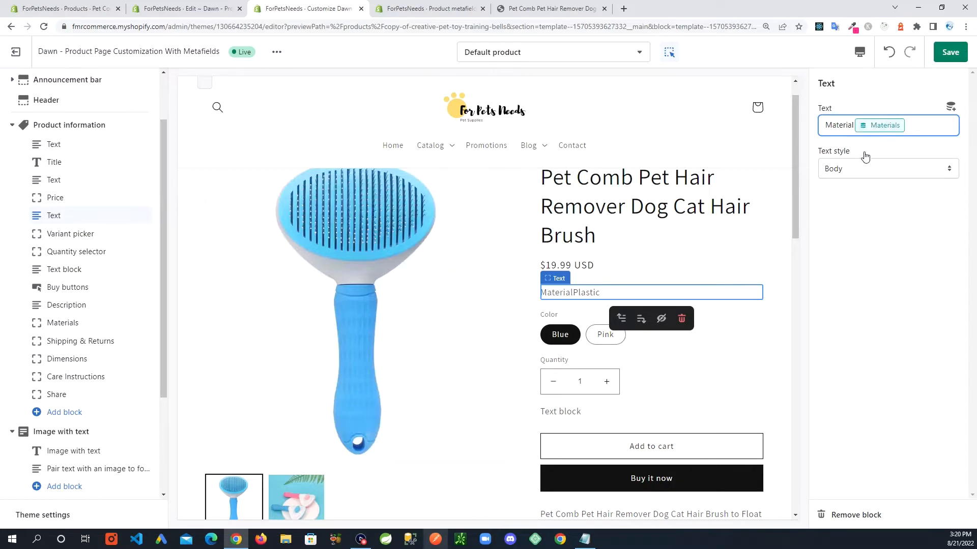
pyautogui.click(831, 129)
pyautogui.write(':')
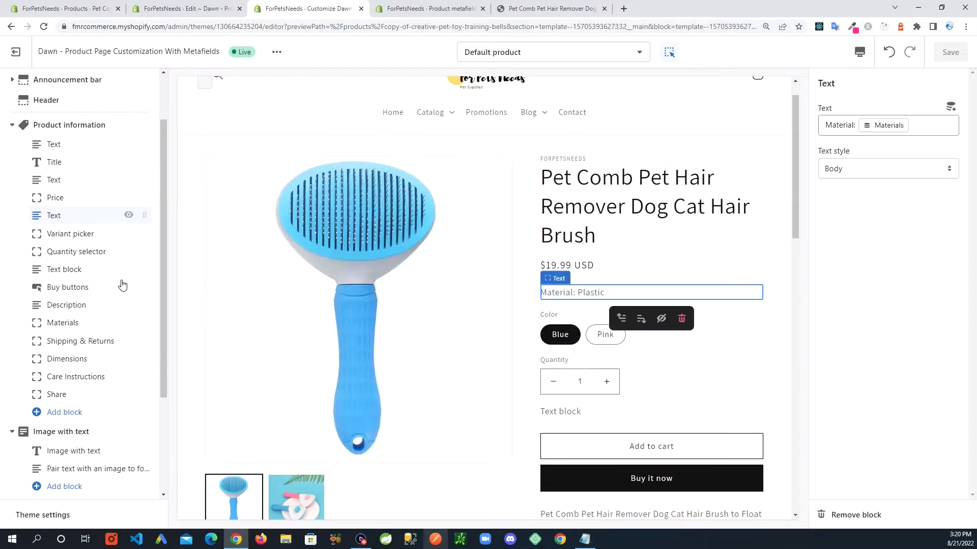
pyautogui.scroll(-2, 685, 328)
pyautogui.scroll(2, 752, 407)
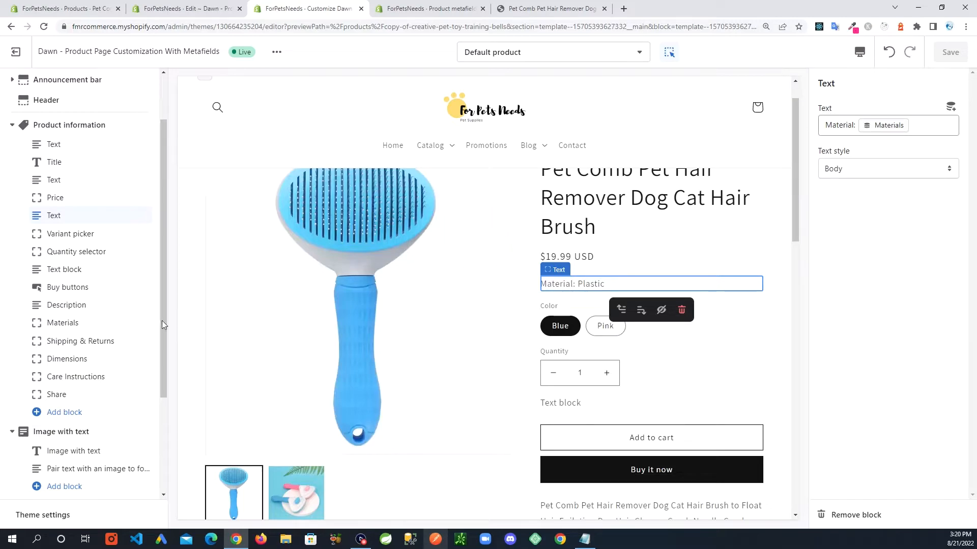
pyautogui.click(843, 125)
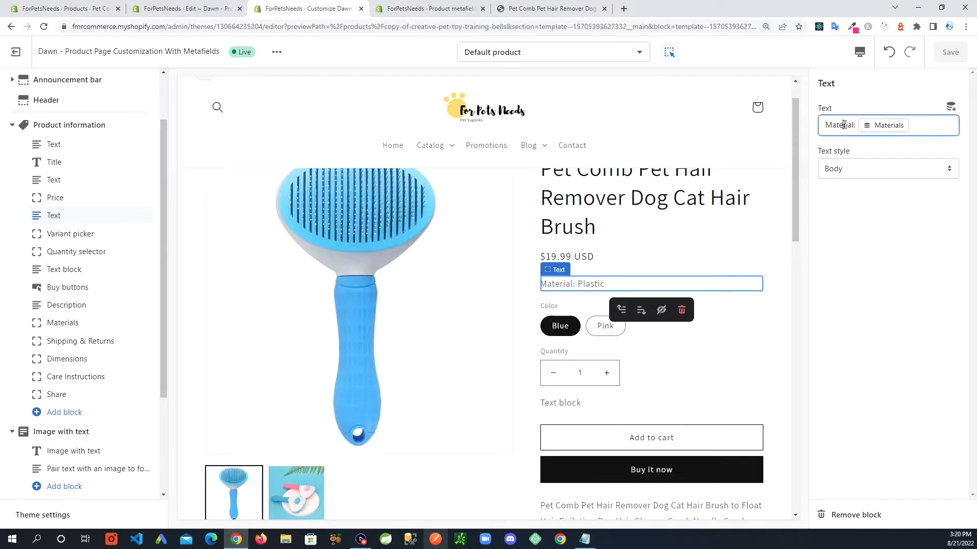
pyautogui.moveTo(855, 125); pyautogui.dragTo(789, 125)
pyautogui.moveTo(856, 126); pyautogui.dragTo(824, 126)
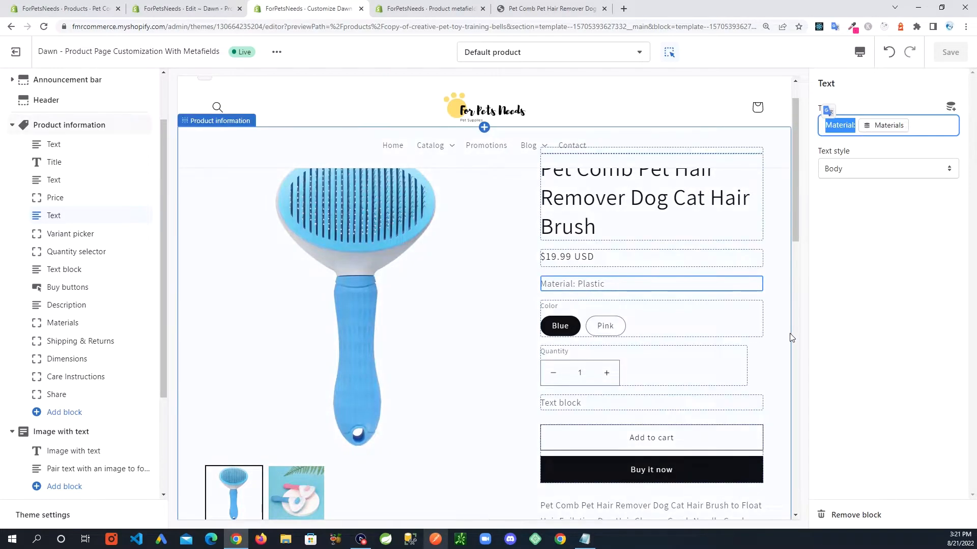
pyautogui.click(910, 267)
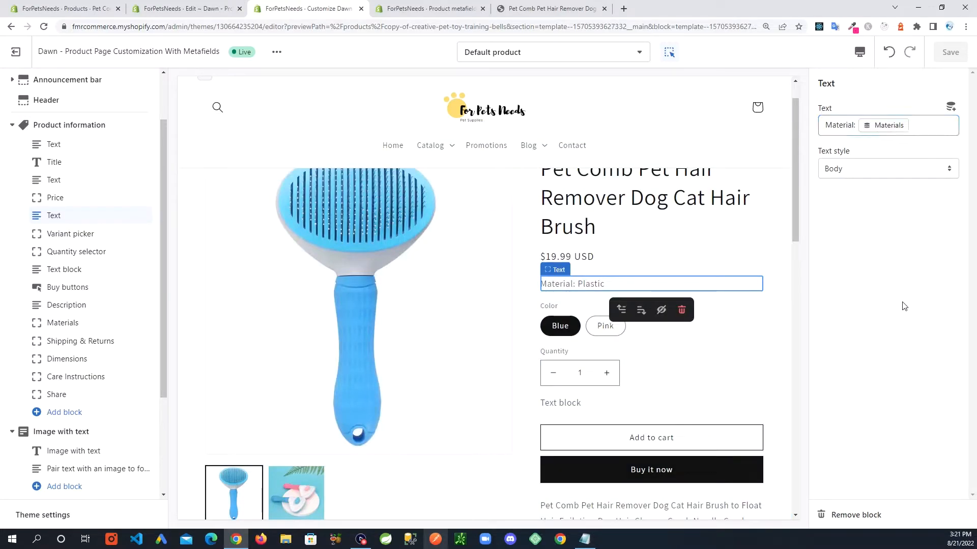
# Open the code editor for the current Dawn theme from the store's theme list.
pyautogui.hotkey('ctrl', 'shift', 'Tab')
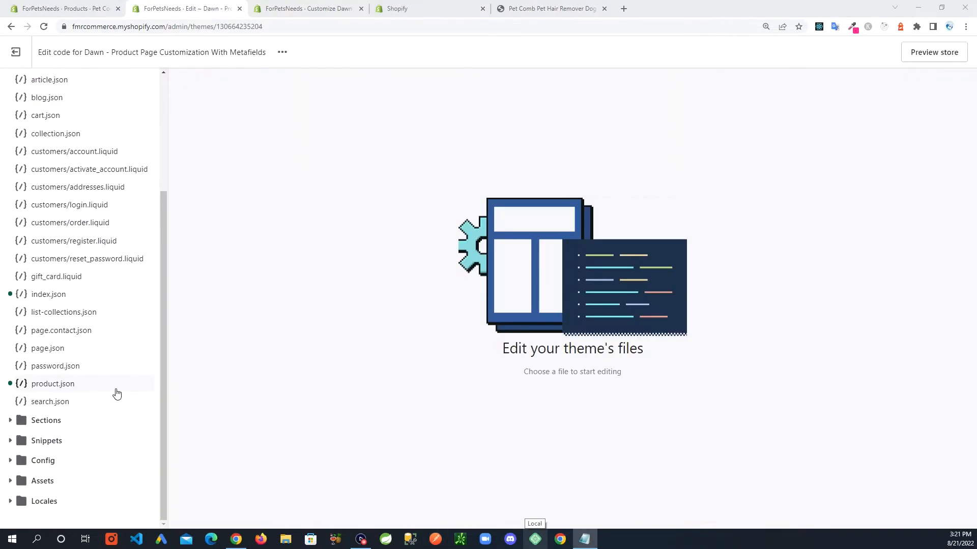
pyautogui.moveTo(165, 365); pyautogui.dragTo(163, 215)
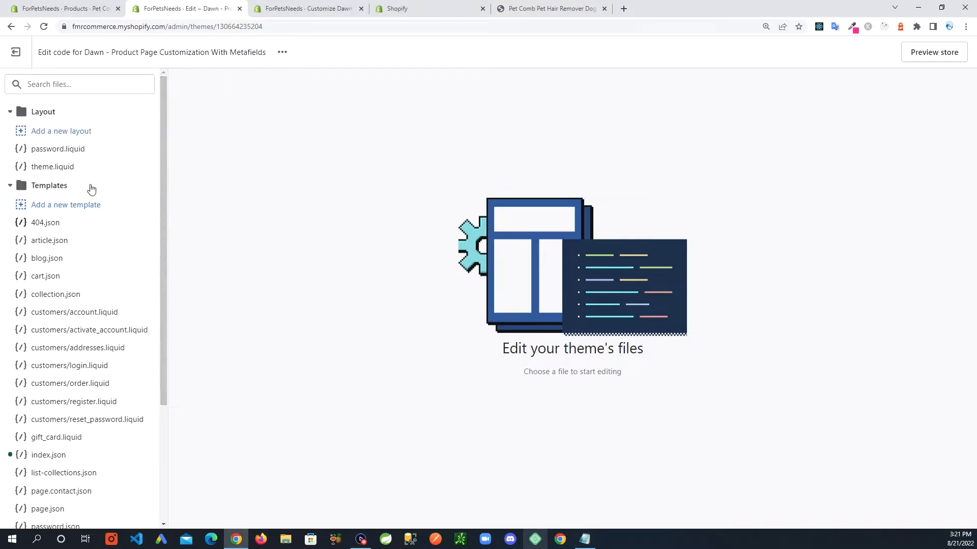
pyautogui.click(94, 10)
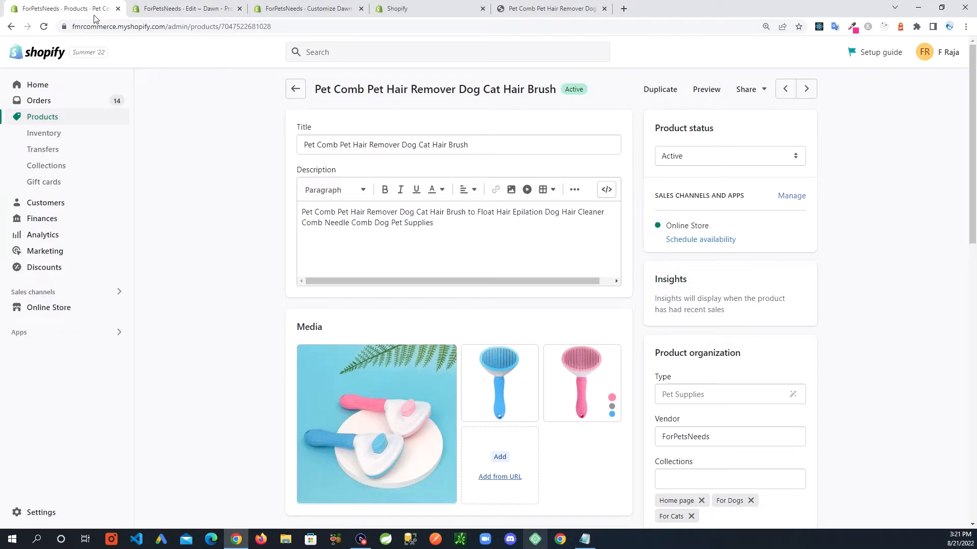
pyautogui.click(64, 308)
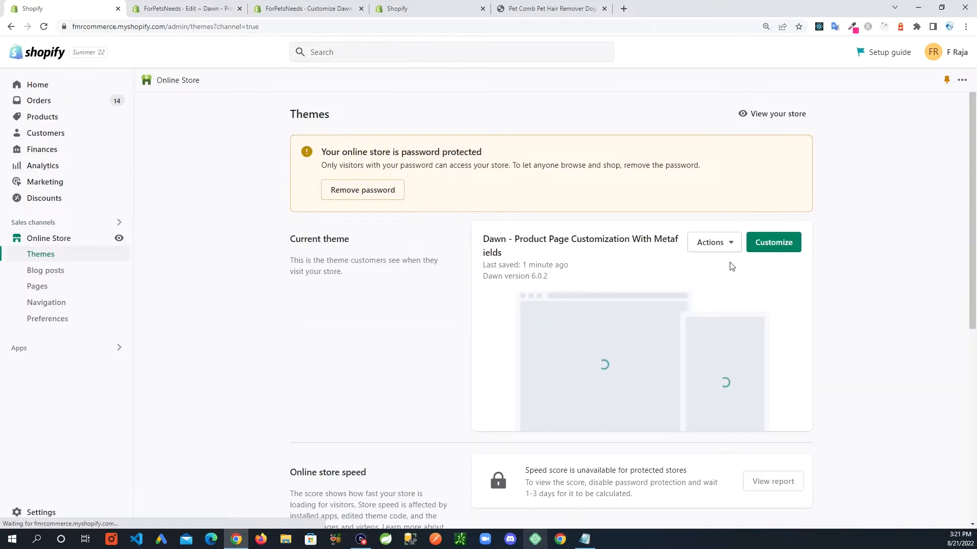
pyautogui.click(731, 247)
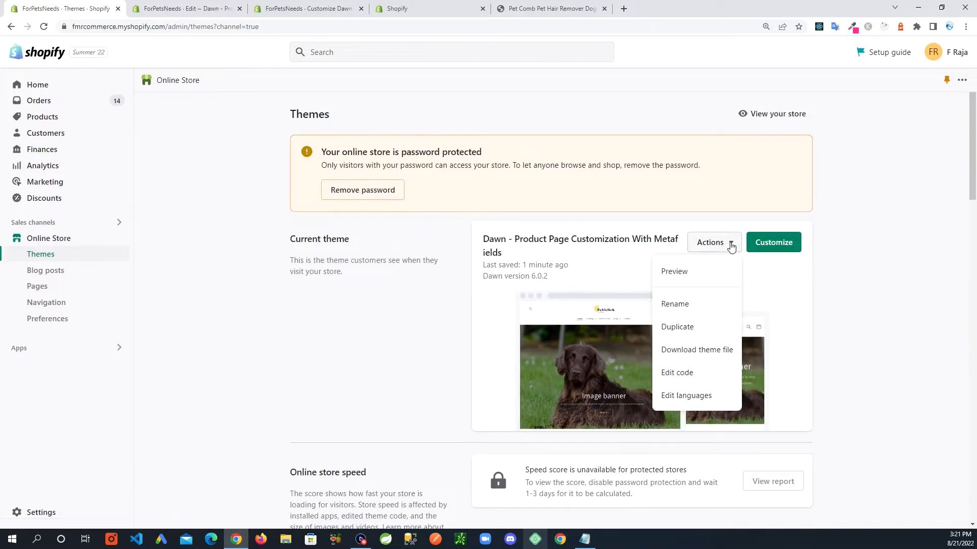
pyautogui.click(688, 379)
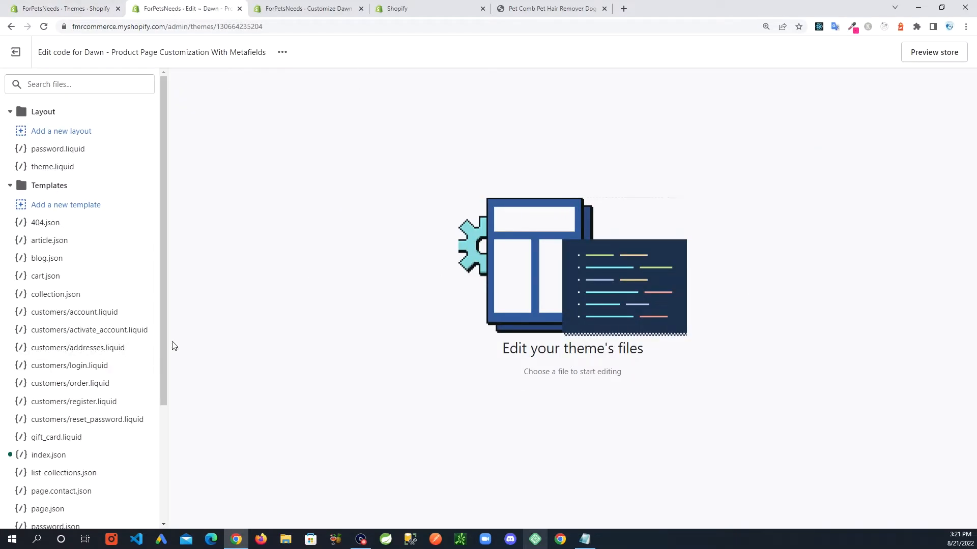
# Open the section file main-product.liquid for editing.
pyautogui.moveTo(163, 261); pyautogui.dragTo(162, 432)
pyautogui.click(55, 422)
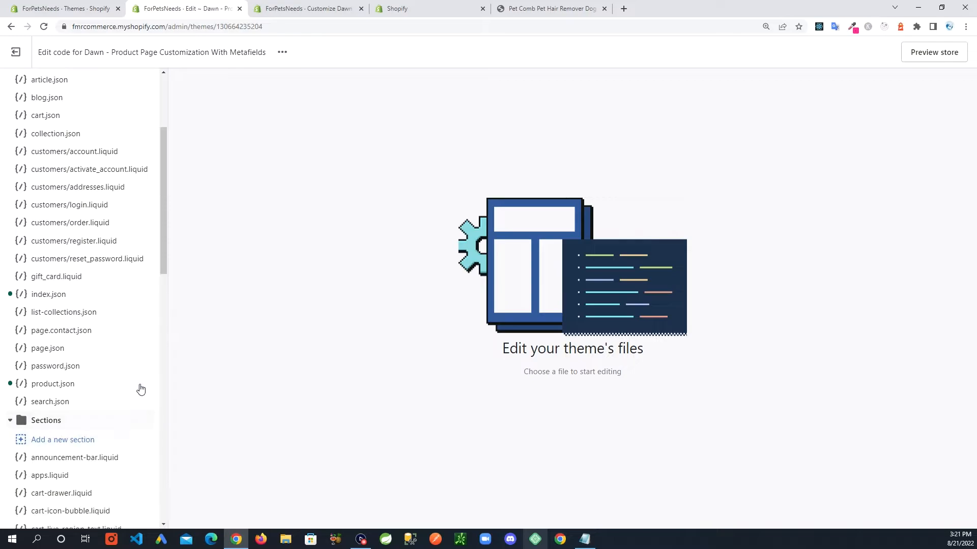
pyautogui.moveTo(163, 209); pyautogui.dragTo(159, 436)
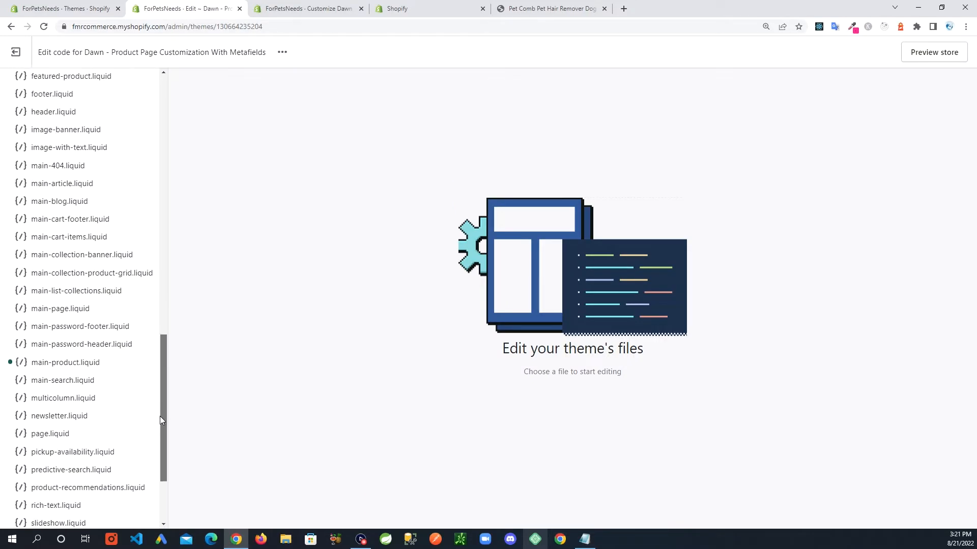
pyautogui.click(78, 364)
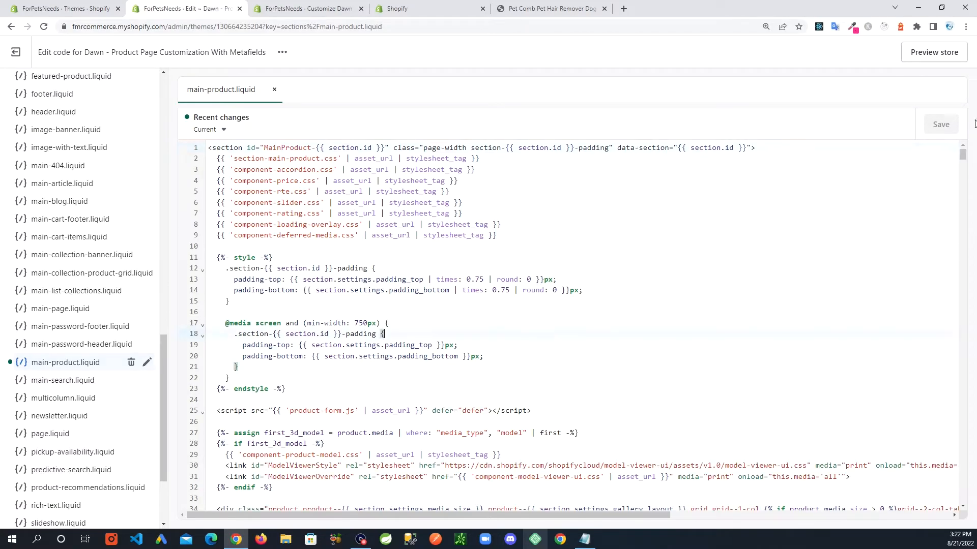
# Examine the text block's definition in the section schema, including its text and text_style settings.
pyautogui.moveTo(968, 159); pyautogui.dragTo(944, 372)
pyautogui.scroll(1, 509, 314)
pyautogui.scroll(6, 508, 314)
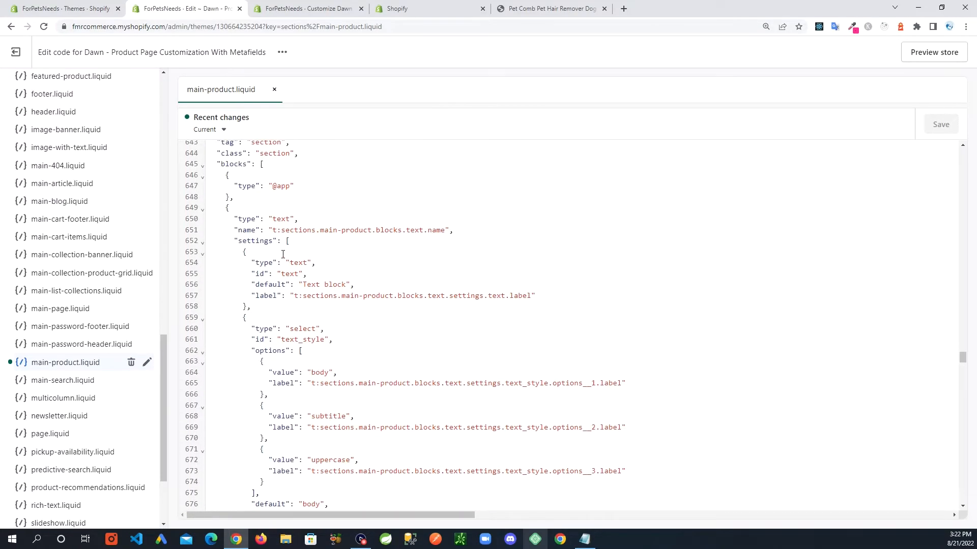
pyautogui.scroll(2, 402, 319)
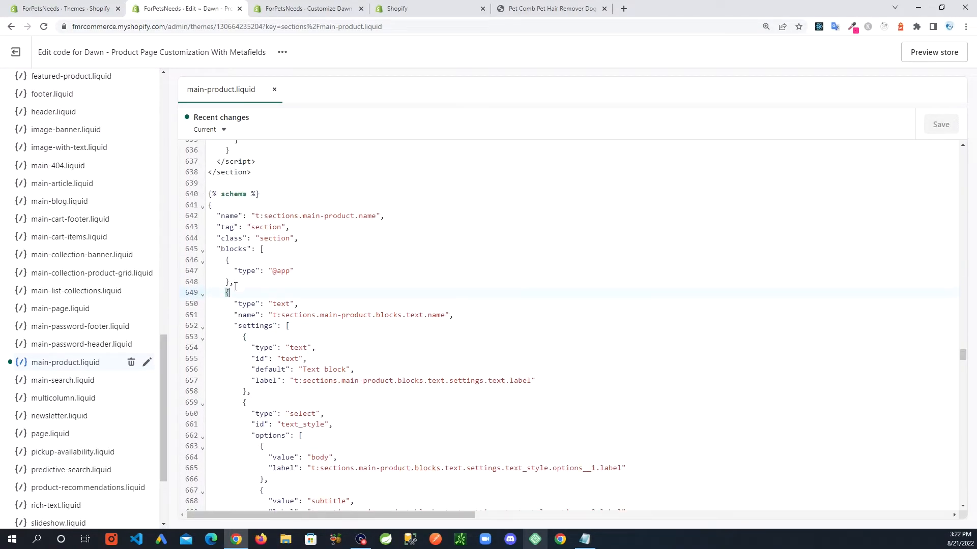
pyautogui.scroll(-3, 242, 293)
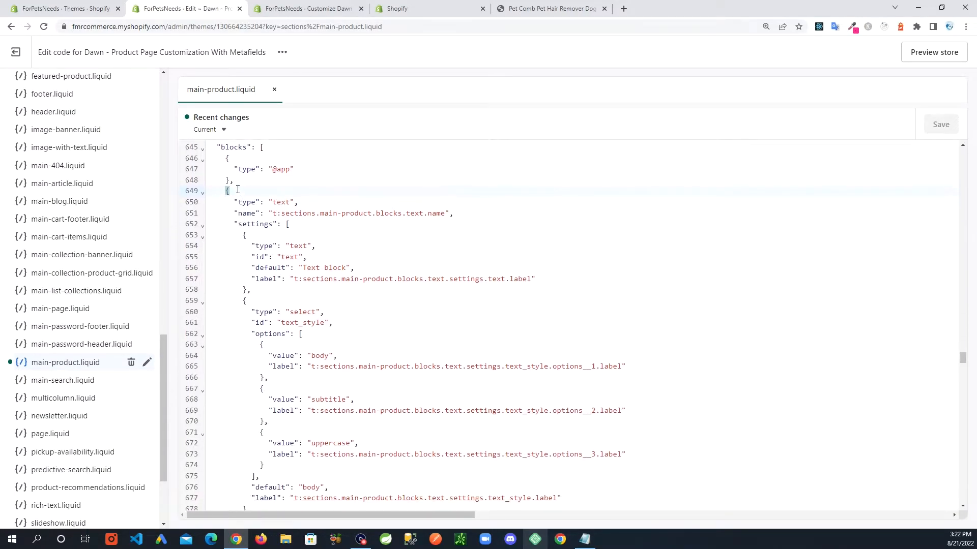
pyautogui.scroll(-2, 276, 229)
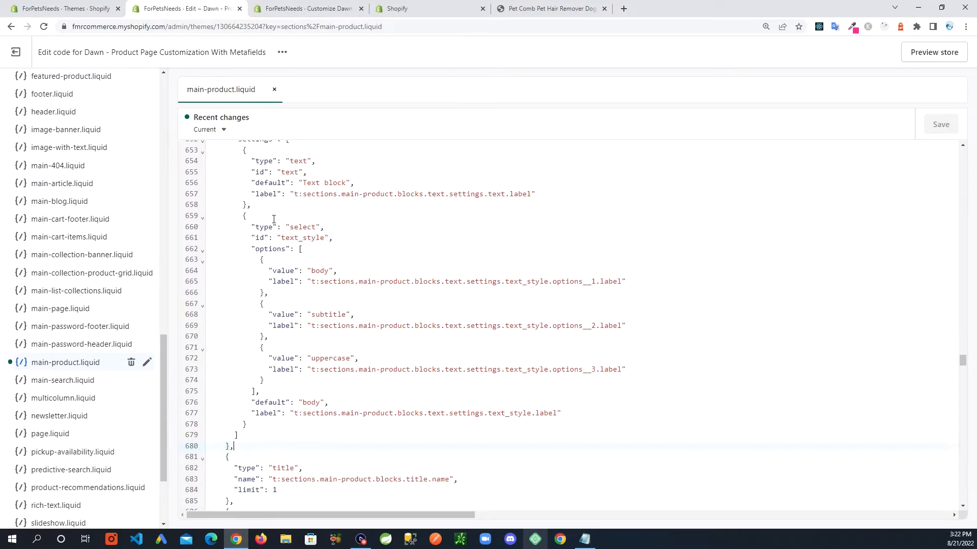
pyautogui.scroll(2, 244, 209)
pyautogui.moveTo(244, 257); pyautogui.dragTo(260, 506)
pyautogui.scroll(-2, 274, 466)
pyautogui.scroll(-1, 280, 461)
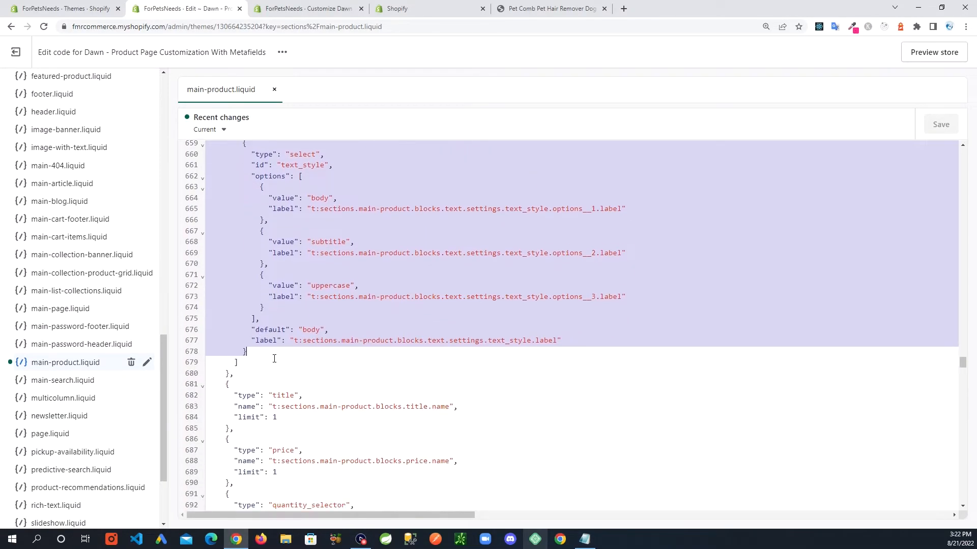
# Add a "multiline_text" block named "Multiline Text" after the schema's text block, with a richtext setting of id "multiline_text" and label "Text".
pyautogui.click(280, 374)
pyautogui.press('Return')
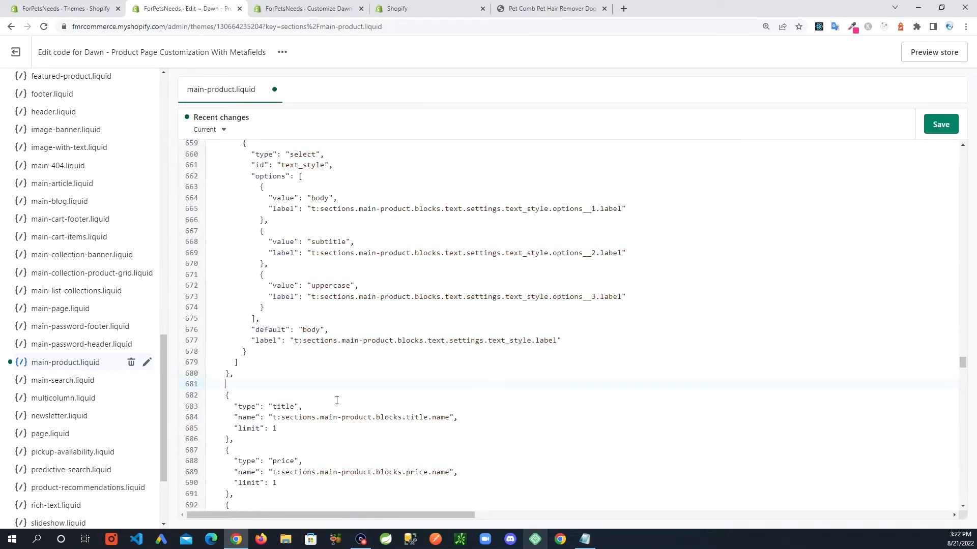
pyautogui.hotkey('alt', 'Tab')
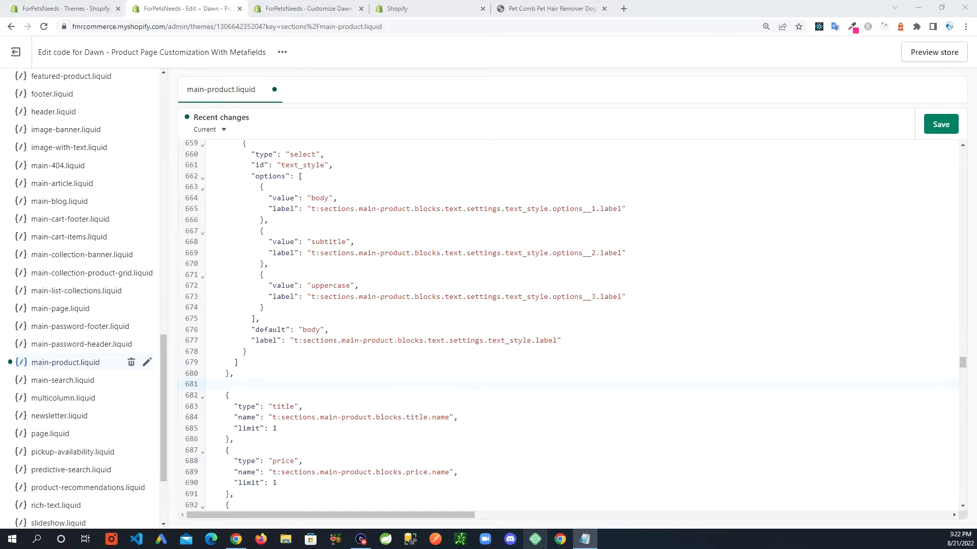
pyautogui.click(235, 386)
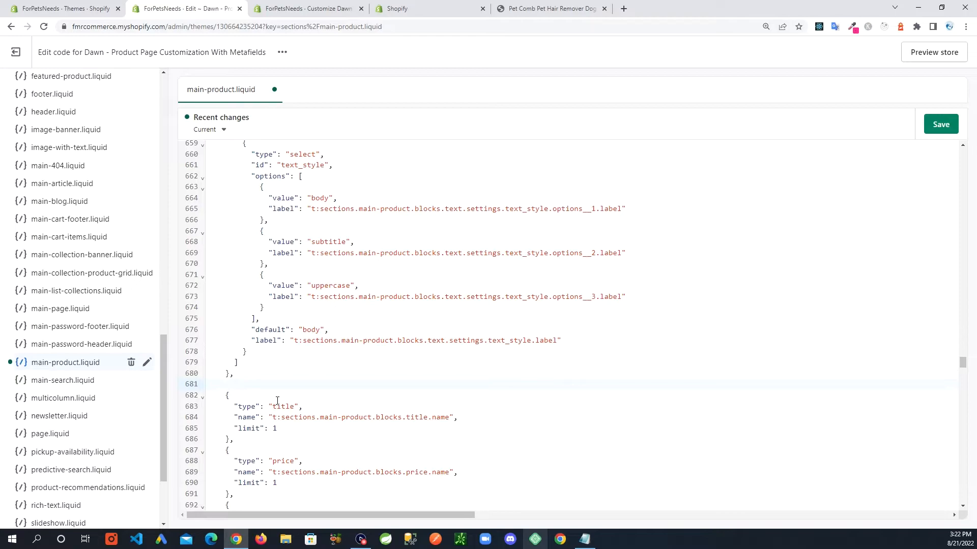
pyautogui.write('{   "type": "multiline_text",   "name": "Multiline Text",   "settings": [     {       "type": "richtext",       "id": "multiline_text",       "label": "Text"     }   ] },')
pyautogui.scroll(-1, 254, 487)
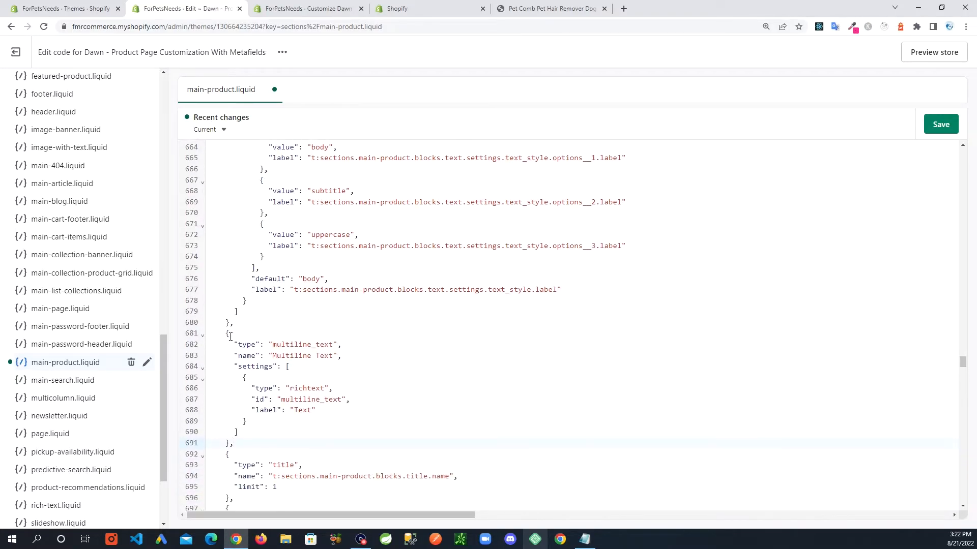
# Check the new Multiline Text block definition in the schema and save main-product.liquid.
pyautogui.scroll(-1, 279, 380)
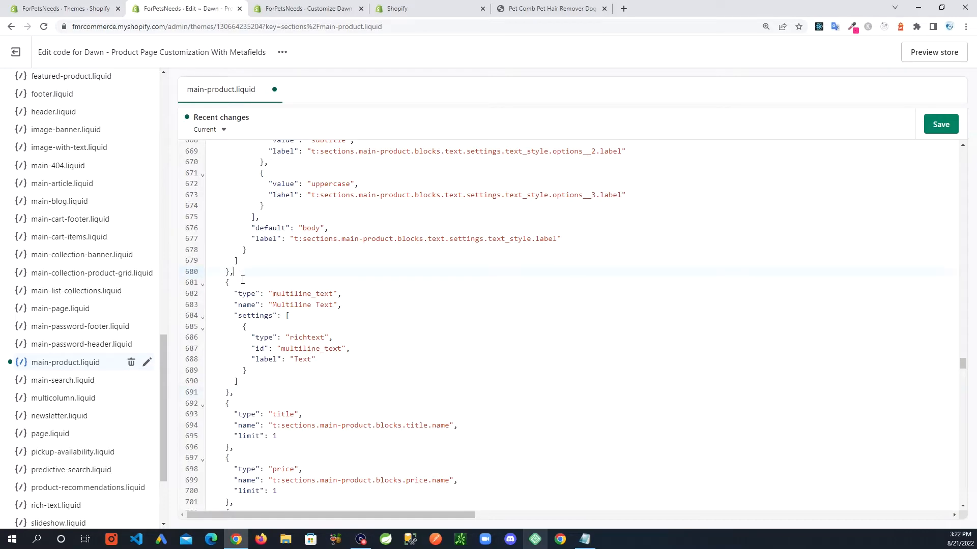
pyautogui.moveTo(217, 288); pyautogui.dragTo(242, 391)
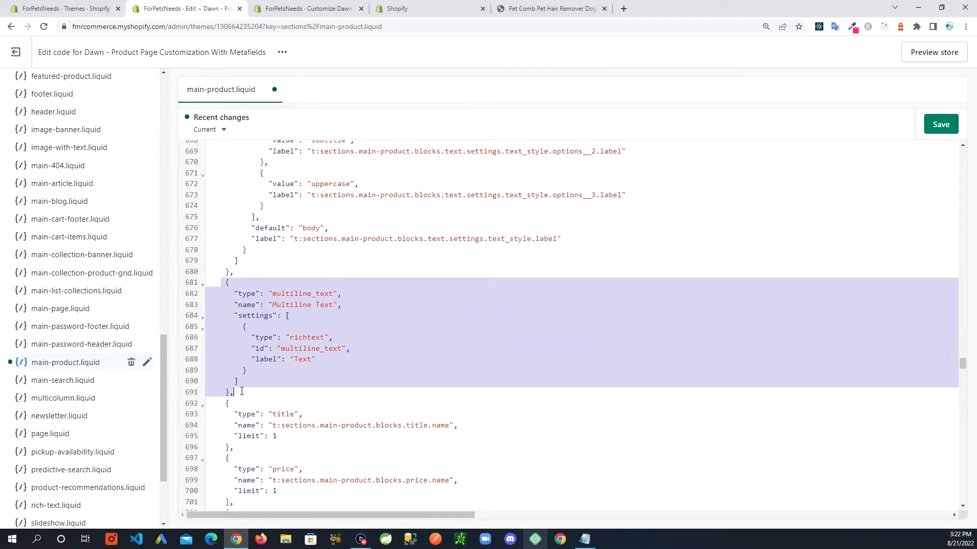
pyautogui.click(256, 275)
pyautogui.scroll(-1, 258, 379)
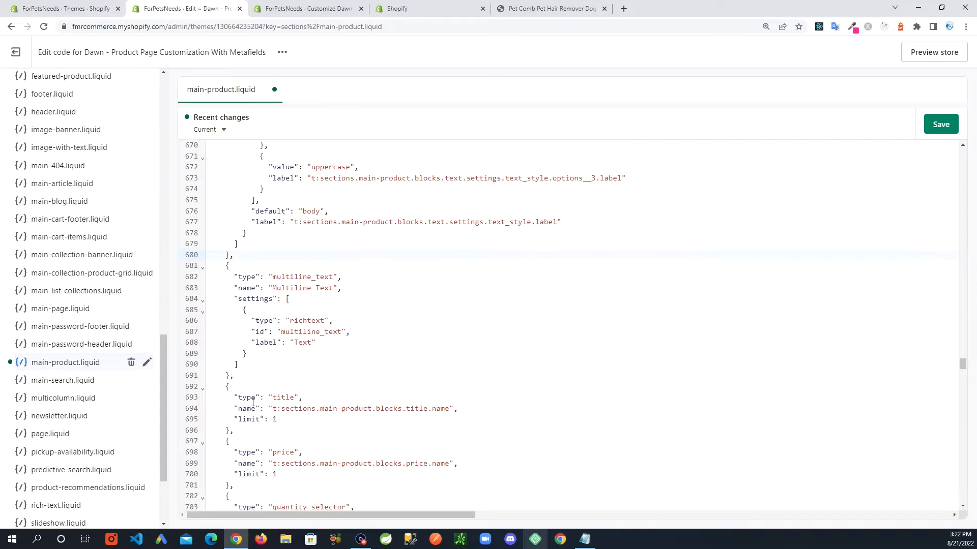
pyautogui.moveTo(316, 367); pyautogui.dragTo(180, 266)
pyautogui.click(941, 124)
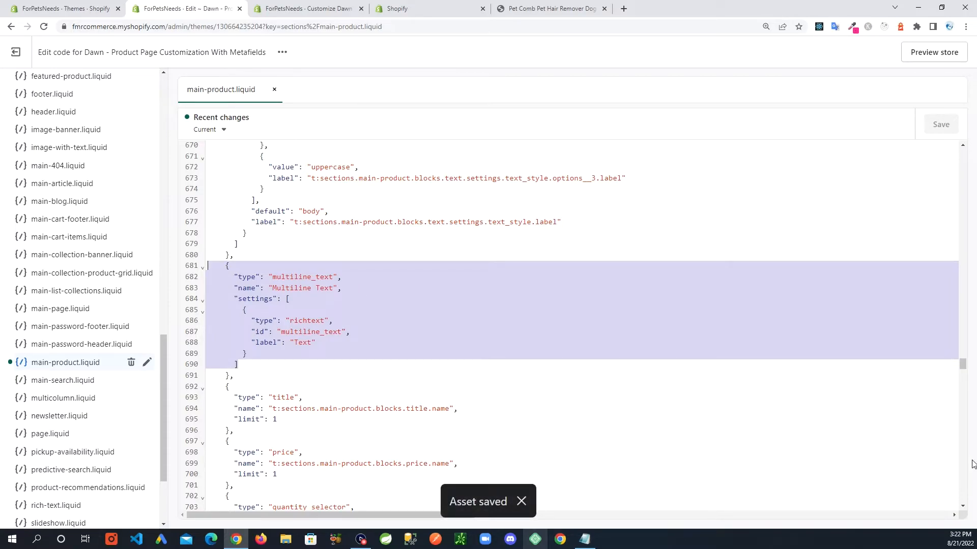
# Examine the block-type cases in the section's markup, from the text case through the description and collapsible_tab cases.
pyautogui.moveTo(965, 375); pyautogui.dragTo(963, 337)
pyautogui.hotkey('alt', 'Tab')
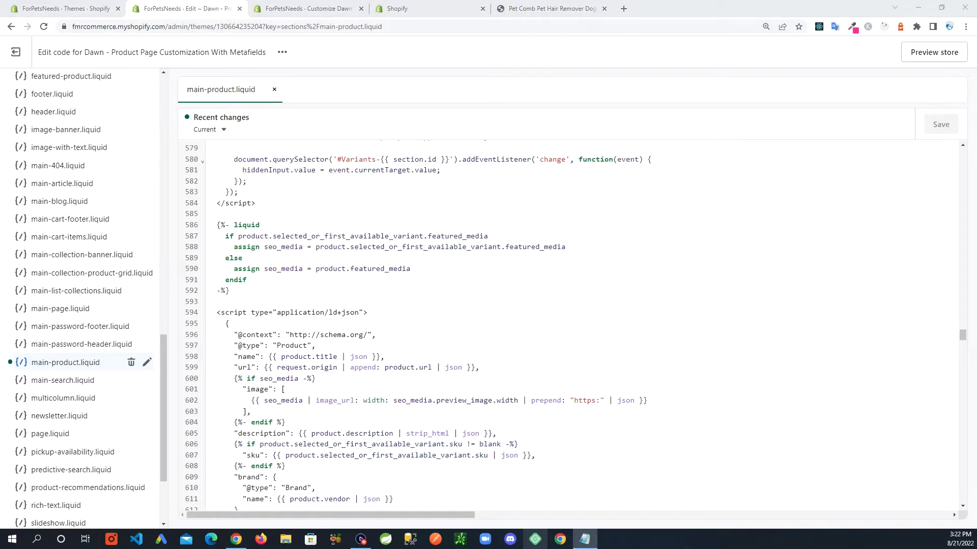
pyautogui.click(607, 347)
pyautogui.moveTo(958, 335); pyautogui.dragTo(953, 236)
pyautogui.scroll(4, 225, 258)
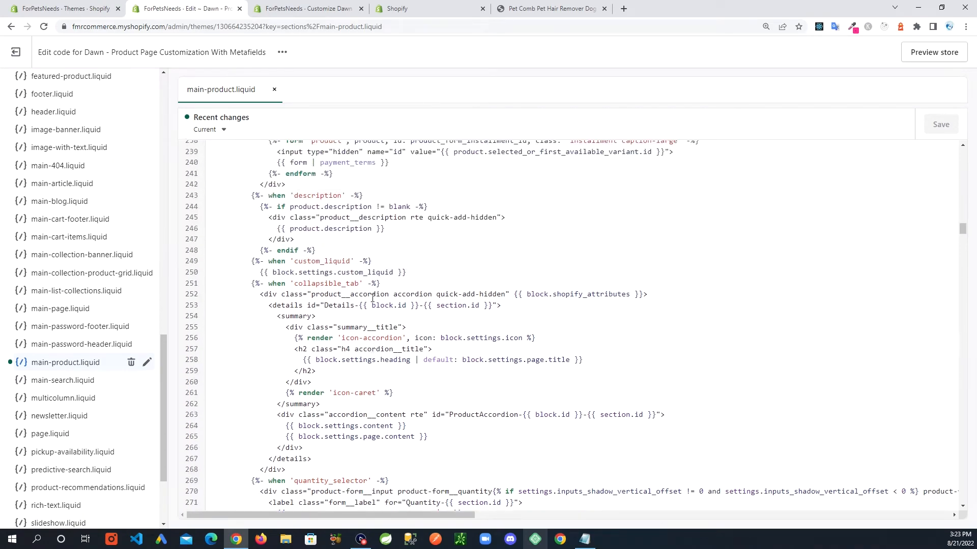
pyautogui.scroll(-1, 330, 320)
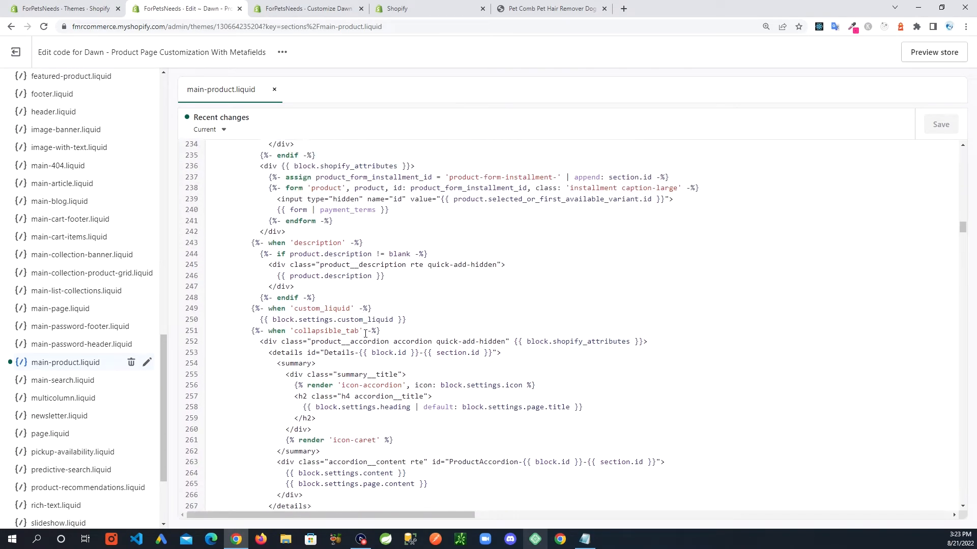
pyautogui.click(325, 285)
pyautogui.scroll(-2, 305, 298)
pyautogui.scroll(2, 305, 299)
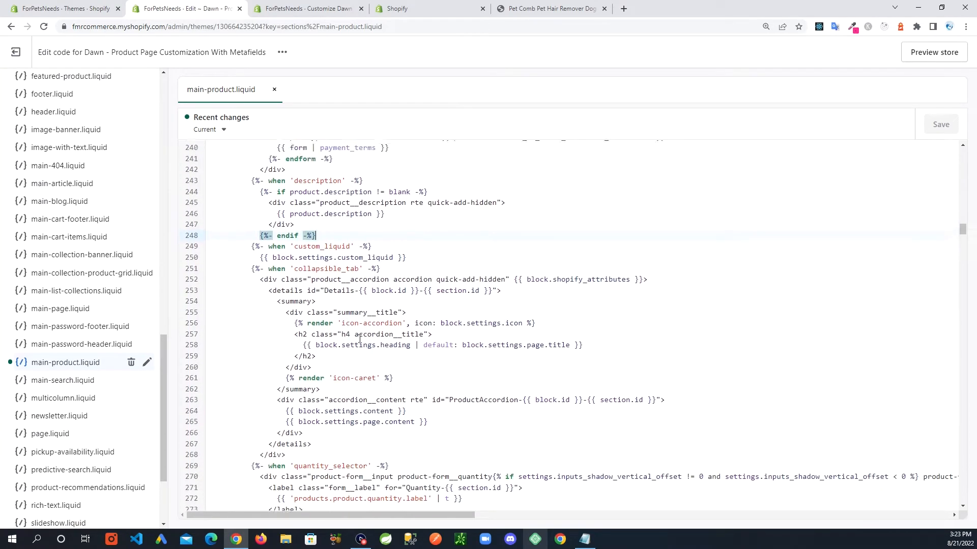
pyautogui.moveTo(246, 224); pyautogui.dragTo(320, 383)
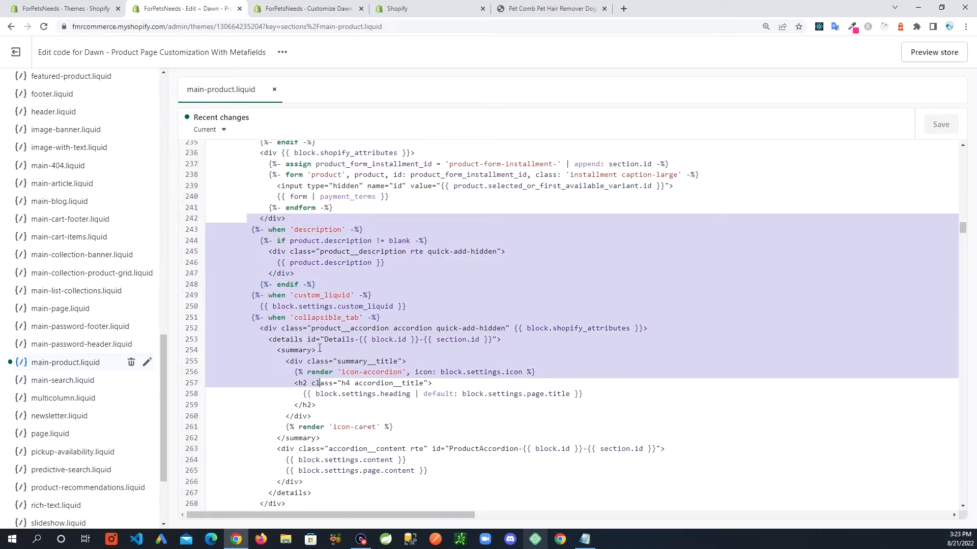
pyautogui.scroll(5, 319, 350)
pyautogui.scroll(5, 319, 350)
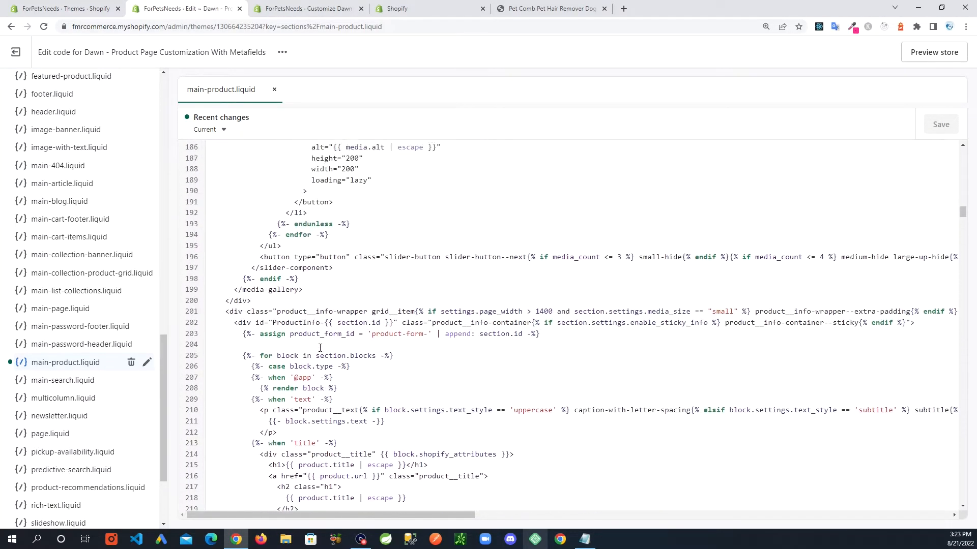
pyautogui.scroll(-1, 242, 356)
pyautogui.scroll(-5, 412, 338)
pyautogui.scroll(-2, 370, 379)
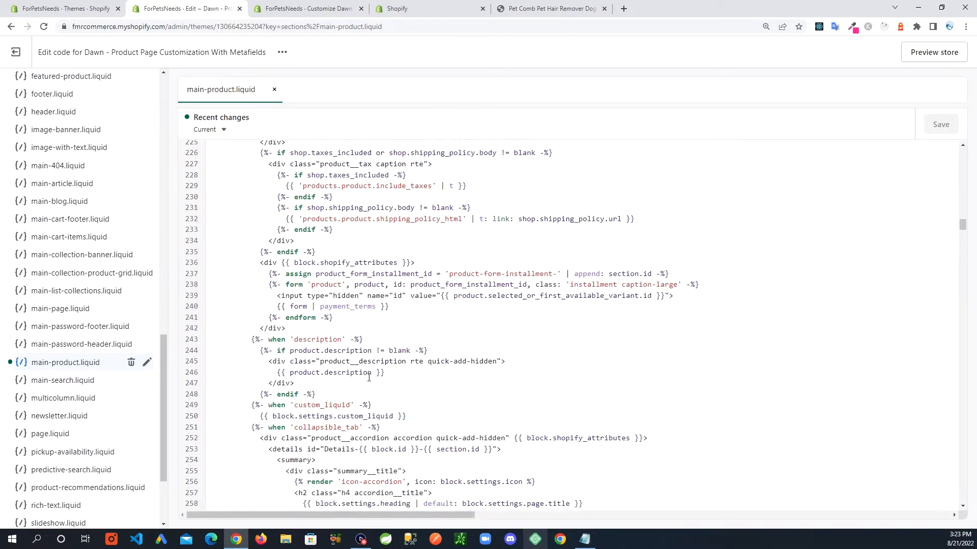
# Insert a 'multiline_text' case after the description case that outputs block.settings.multiline_text in a div when it is not blank.
pyautogui.click(345, 352)
pyautogui.press('Return')
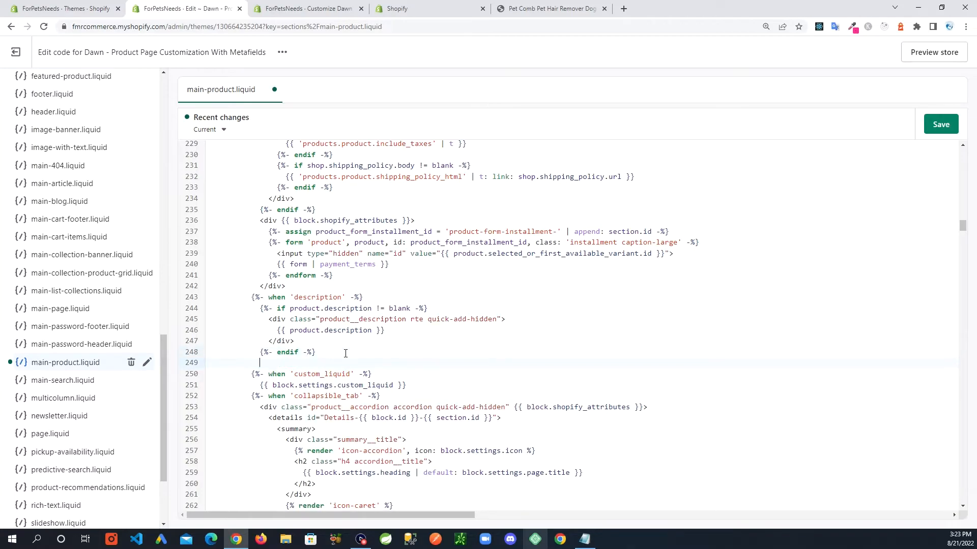
pyautogui.write("{%- when 'multiline_text' -%} {%- if block.settings.multiline_text != blank -%}   <div>     {{ block.settings.multiline_text }}   </div> {%- endif -%}")
# Align the multiline_text case with the other when cases and indent its if block one level deeper.
pyautogui.moveTo(318, 414); pyautogui.dragTo(144, 366)
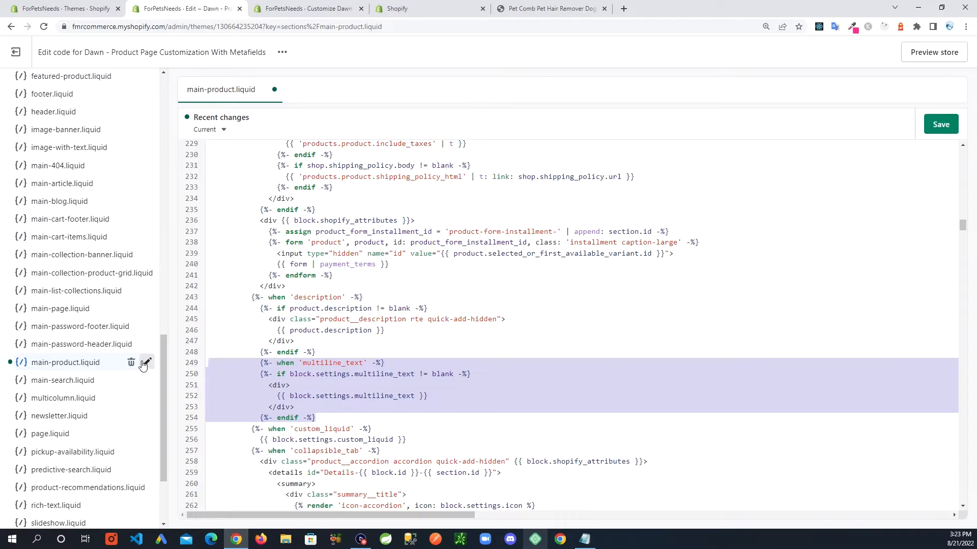
pyautogui.hotkey('shift', 'Tab')
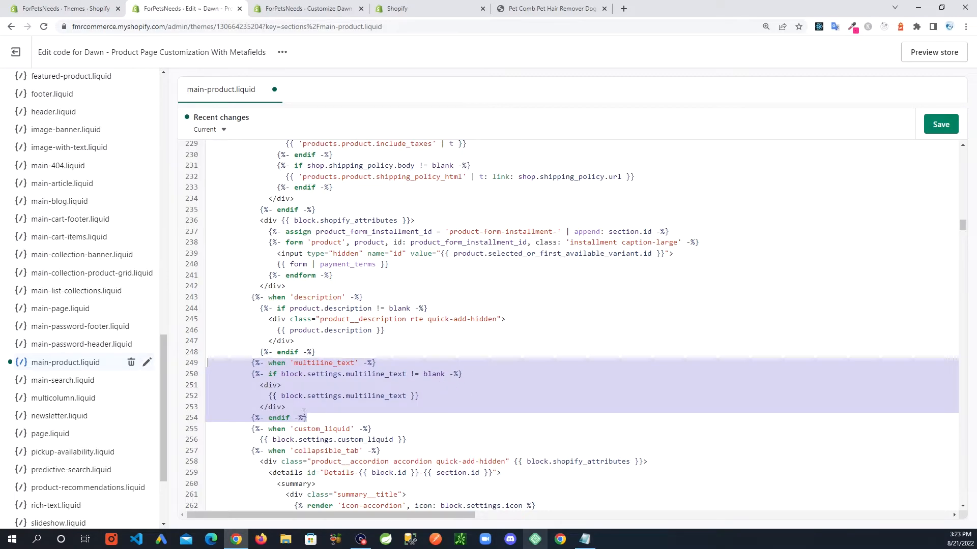
pyautogui.click(252, 374)
pyautogui.keyDown('shift'); pyautogui.click(337, 423); pyautogui.keyUp('shift')
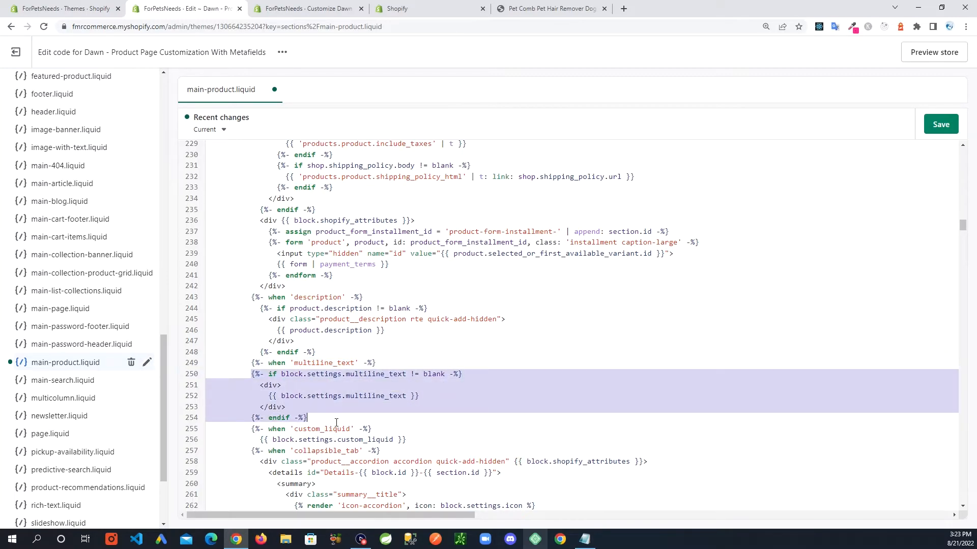
pyautogui.press('Tab')
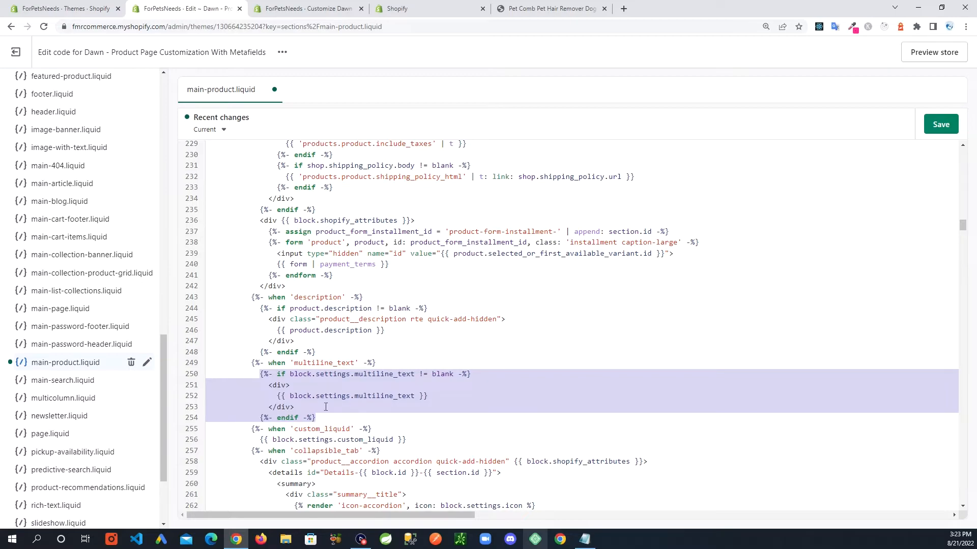
# Check the multiline_text rendering code and save main-product.liquid.
pyautogui.click(376, 363)
pyautogui.scroll(-1, 304, 408)
pyautogui.moveTo(241, 313); pyautogui.dragTo(405, 365)
pyautogui.click(572, 330)
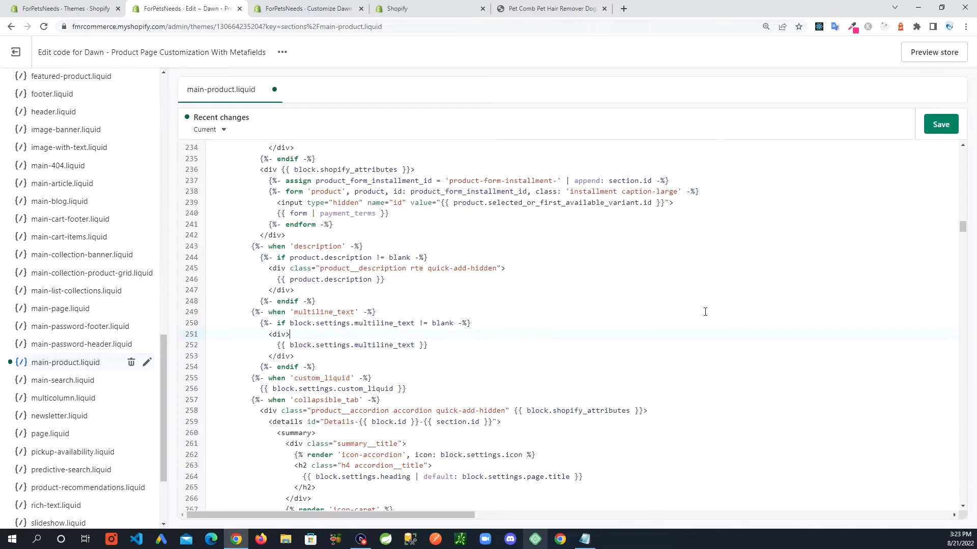
pyautogui.click(940, 124)
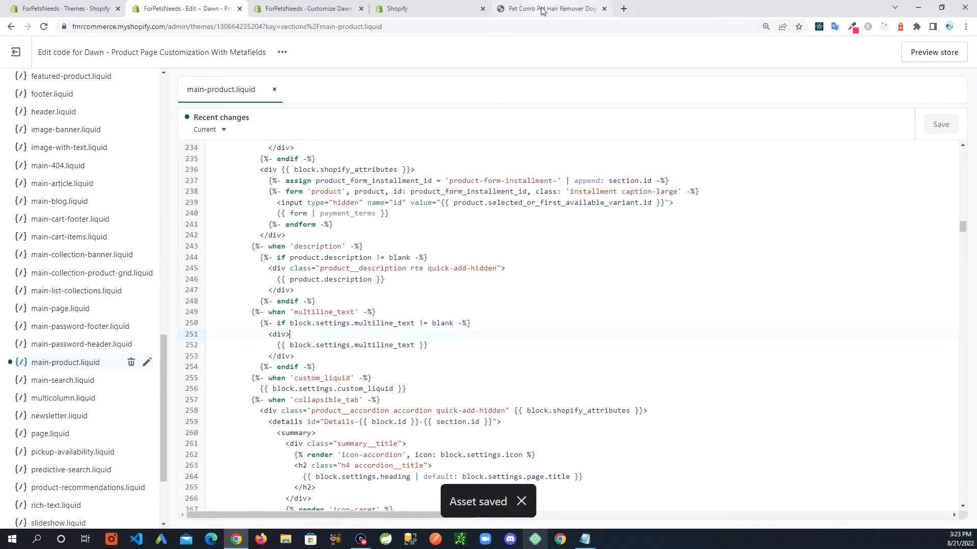
# In the reloaded theme editor, add a Multiline Text block to Product information and move it directly above the Variant picker.
pyautogui.click(316, 10)
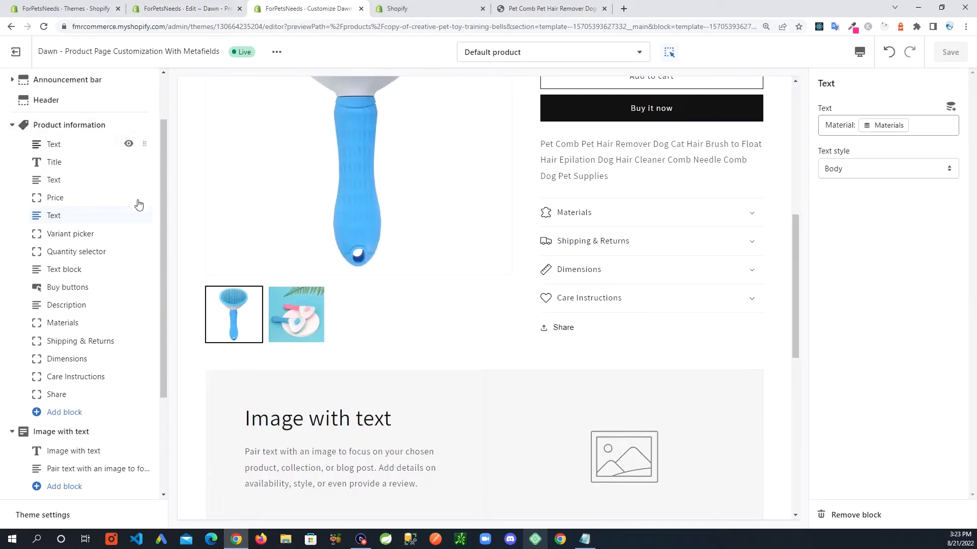
pyautogui.click(44, 27)
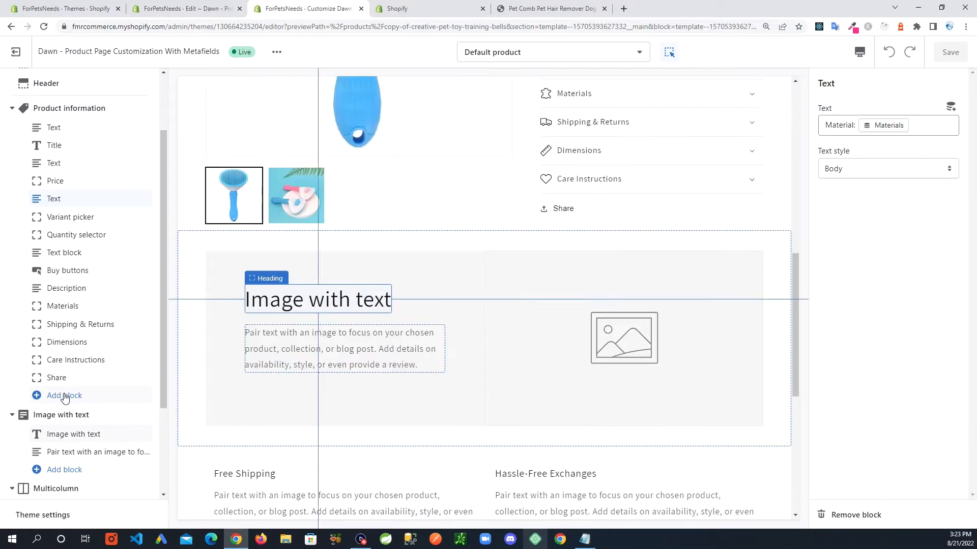
pyautogui.click(64, 395)
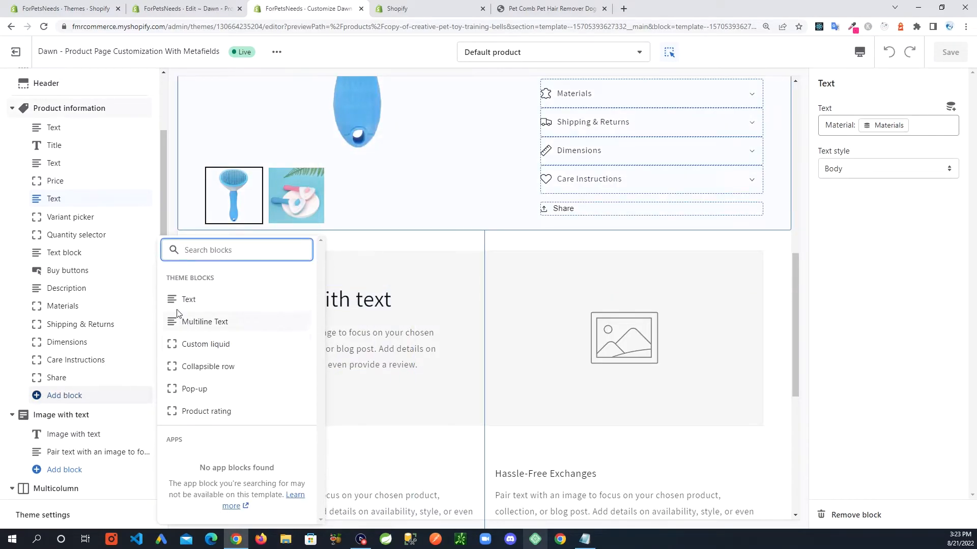
pyautogui.click(206, 323)
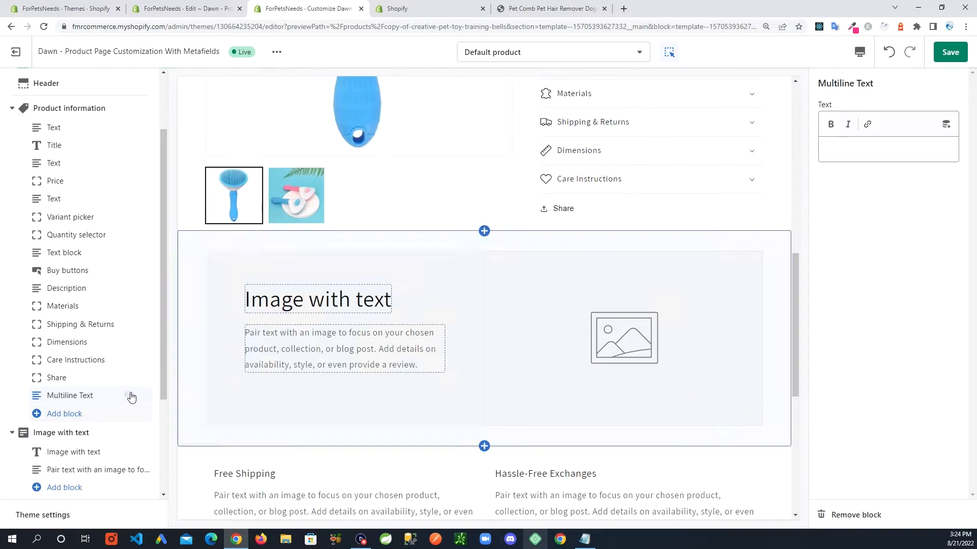
pyautogui.moveTo(143, 394); pyautogui.dragTo(67, 220)
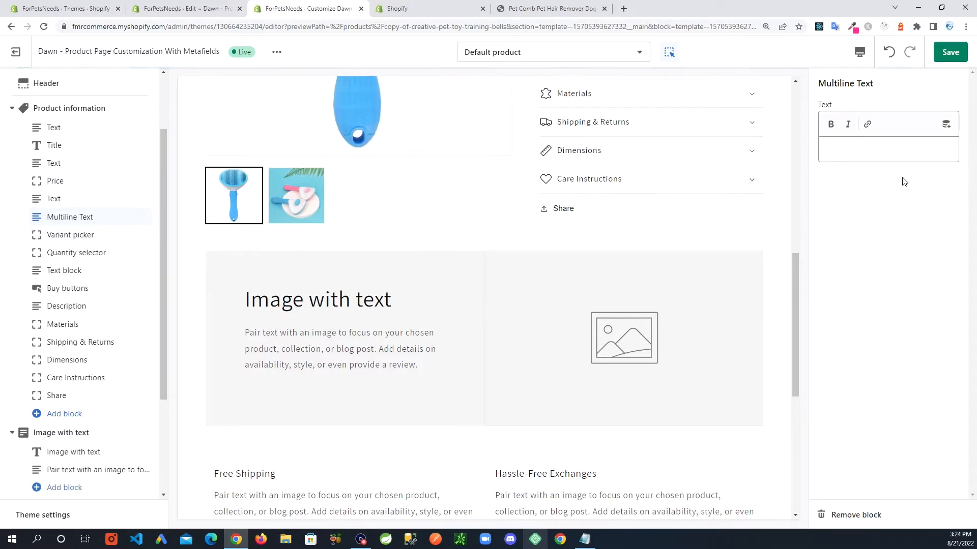
# Enter "Material" as the text of the Multiline Text block.
pyautogui.click(868, 146)
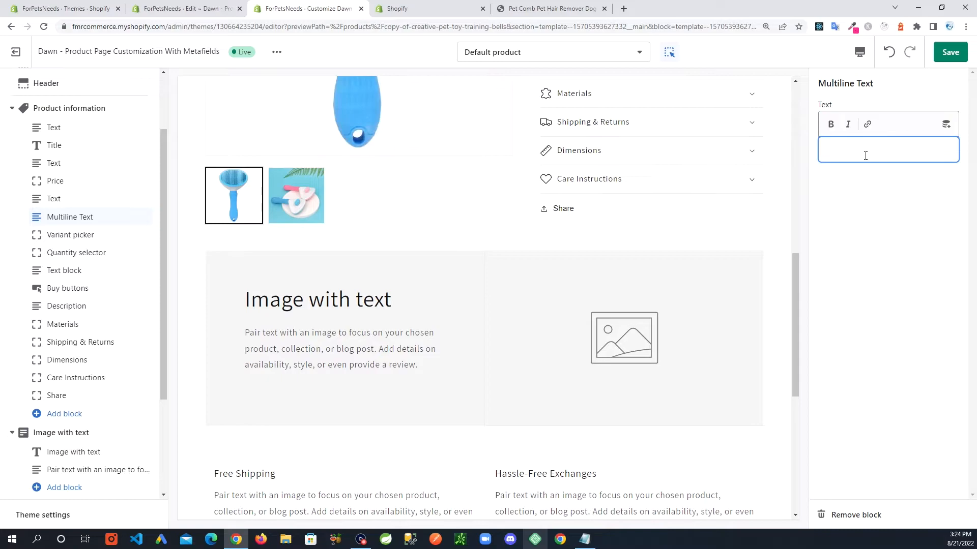
pyautogui.press('BackSpace')
pyautogui.press('BackSpace')
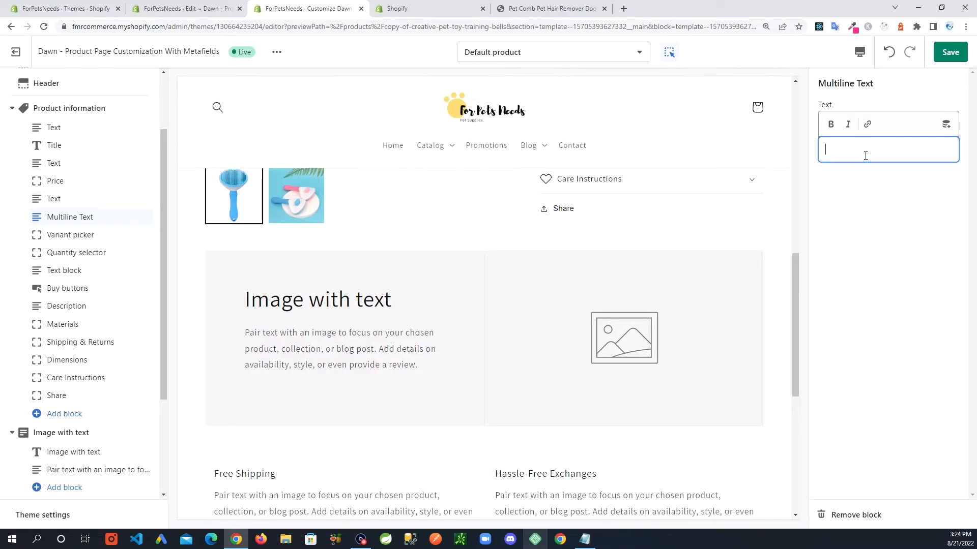
pyautogui.write('Material')
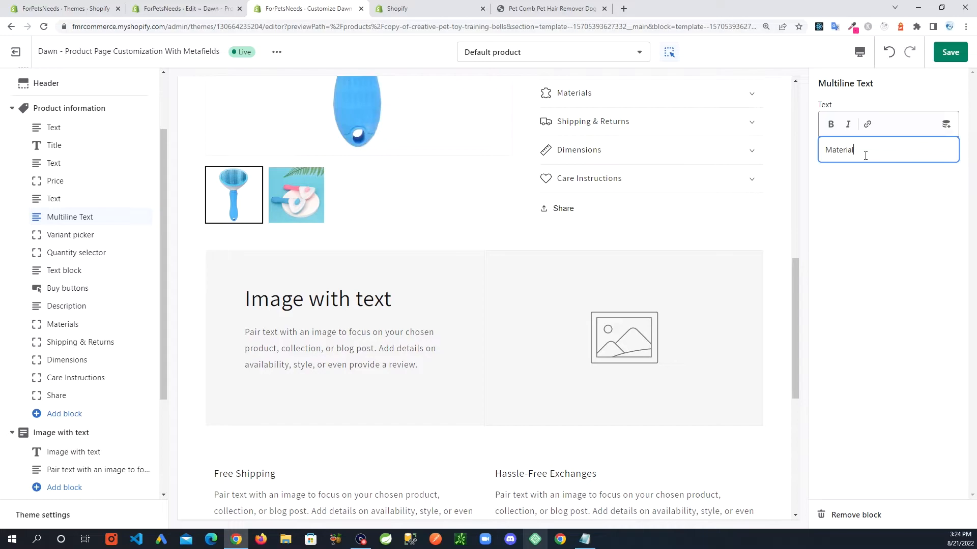
# Append a colon to the Multiline Text block's "Material" text and insert the Materials metafield as a dynamic source after it.
pyautogui.write(':')
pyautogui.click(946, 124)
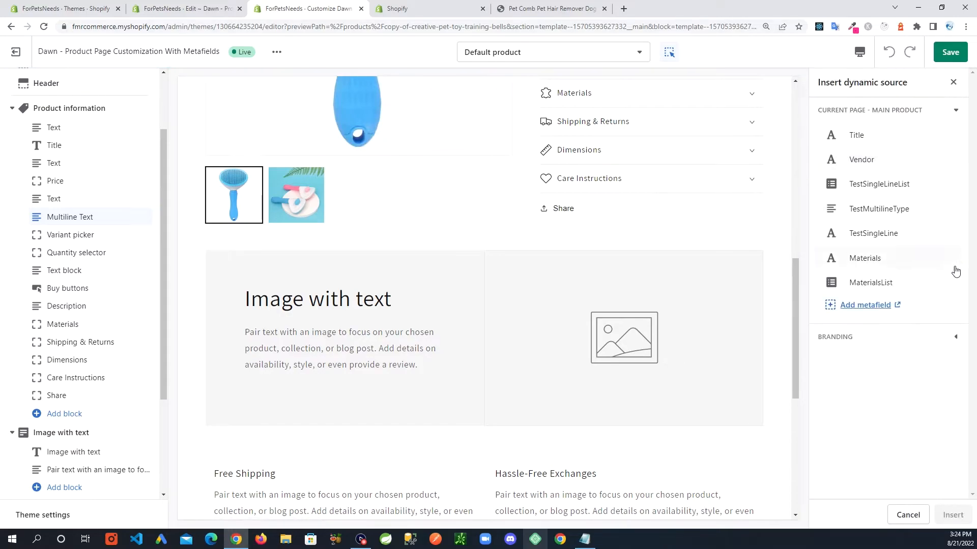
pyautogui.click(872, 261)
pyautogui.click(953, 515)
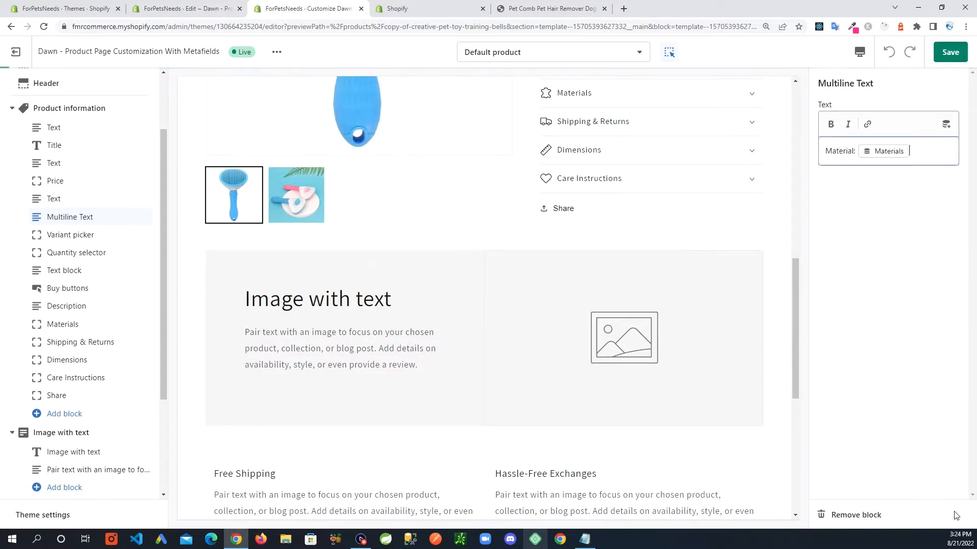
# Make the "Material:" label bold in the Multiline Text block and save the theme.
pyautogui.moveTo(857, 151); pyautogui.dragTo(825, 151)
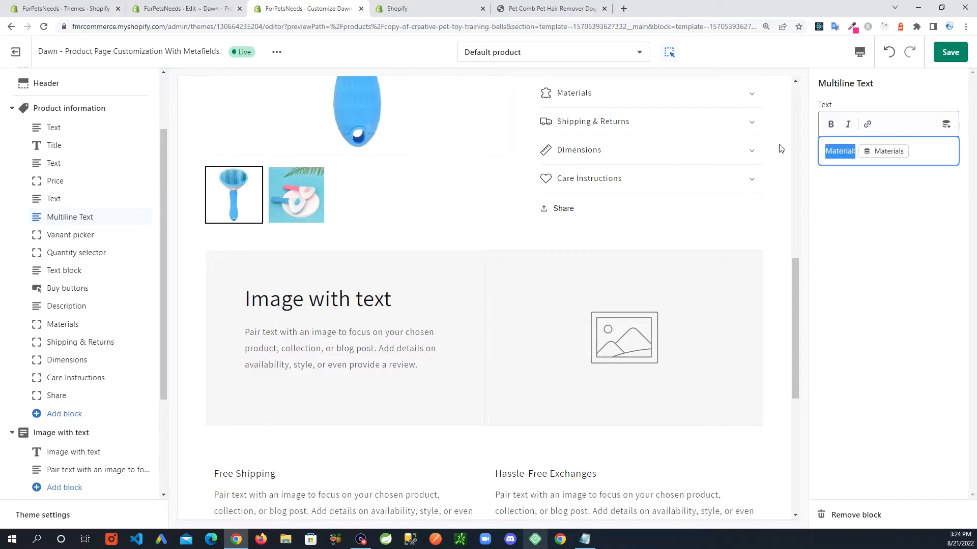
pyautogui.click(826, 130)
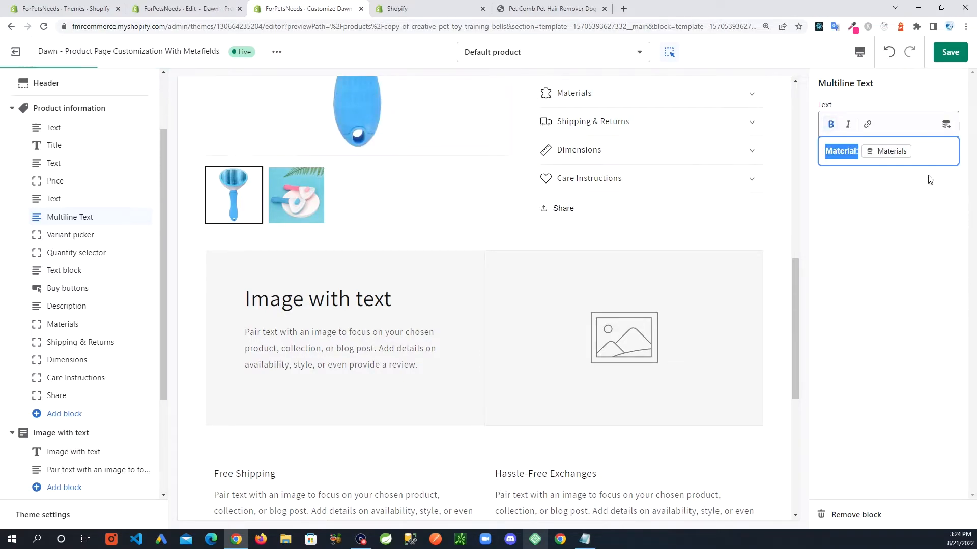
pyautogui.click(950, 52)
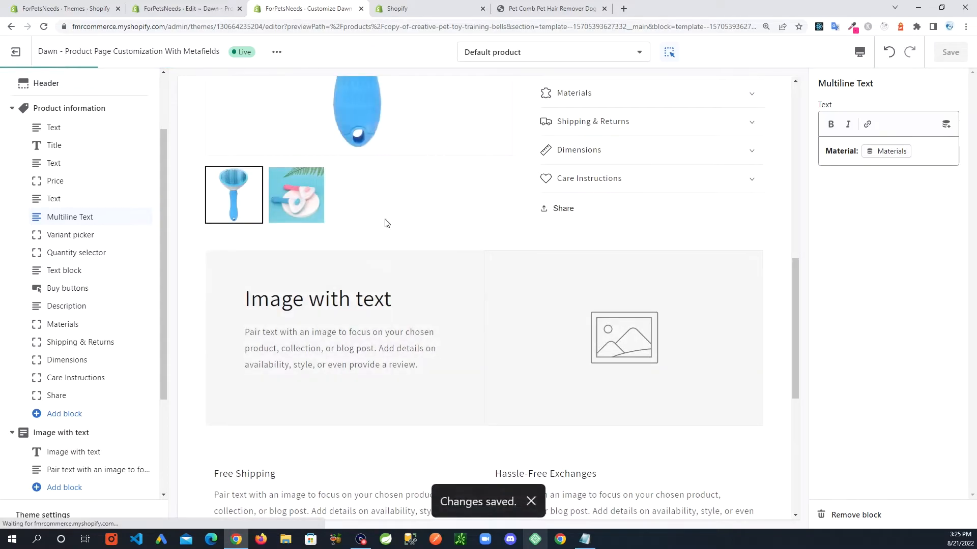
# Reload the storefront preview of the product page and examine the new bold Material line beneath the existing material text.
pyautogui.click(567, 8)
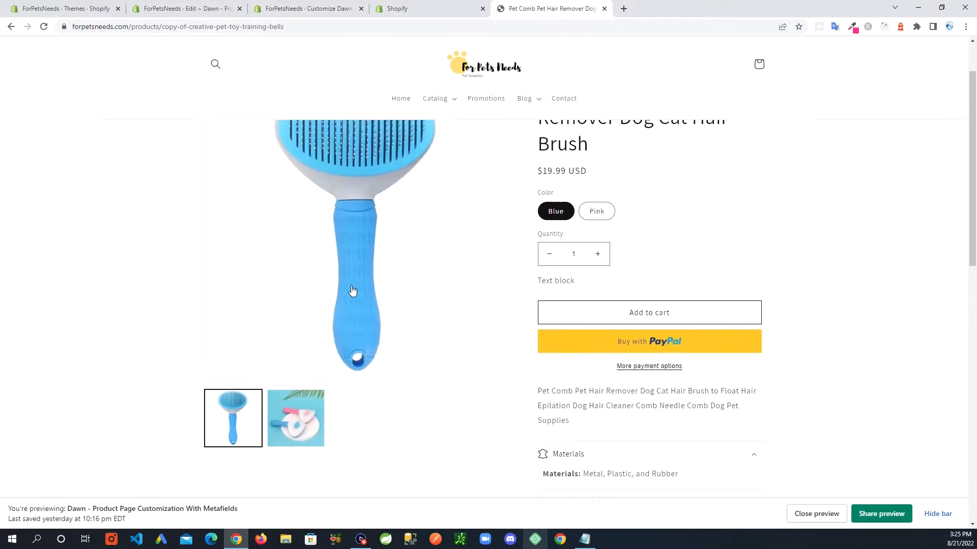
pyautogui.click(44, 28)
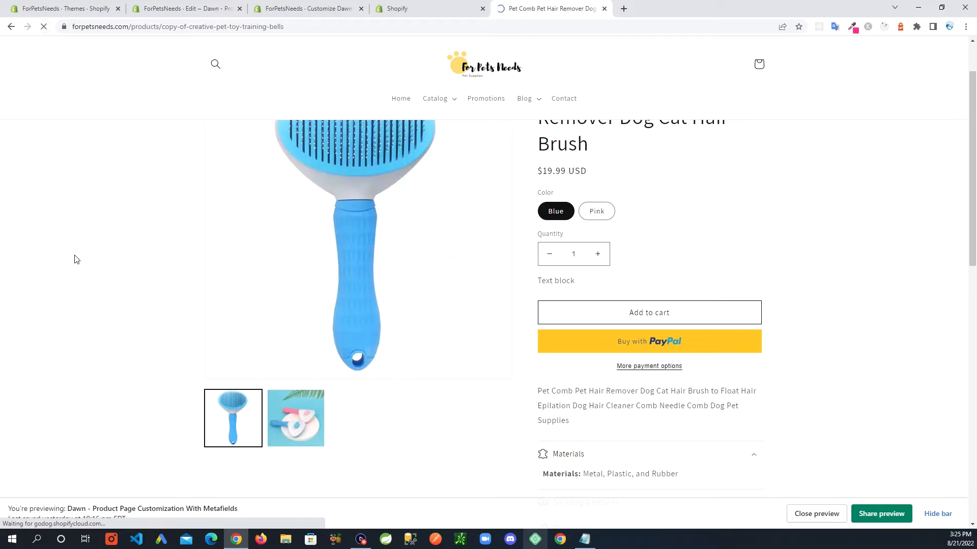
pyautogui.moveTo(599, 217); pyautogui.dragTo(541, 216)
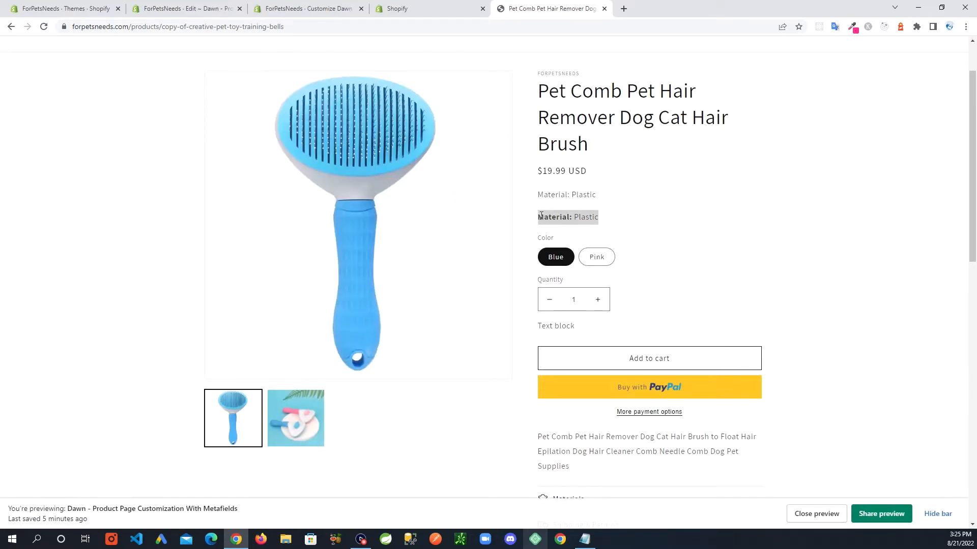
pyautogui.click(571, 215)
pyautogui.doubleClick(591, 213)
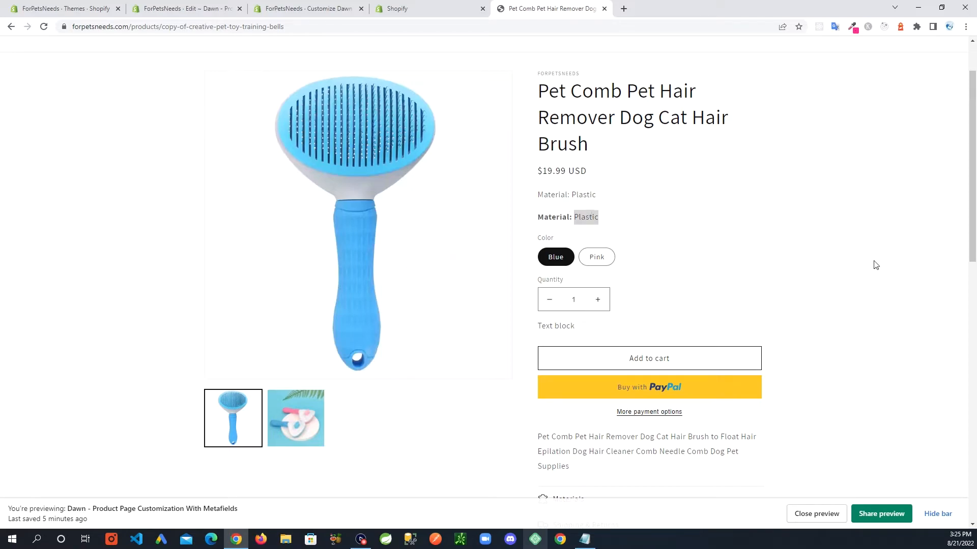
pyautogui.scroll(-1, 558, 215)
pyautogui.click(608, 207)
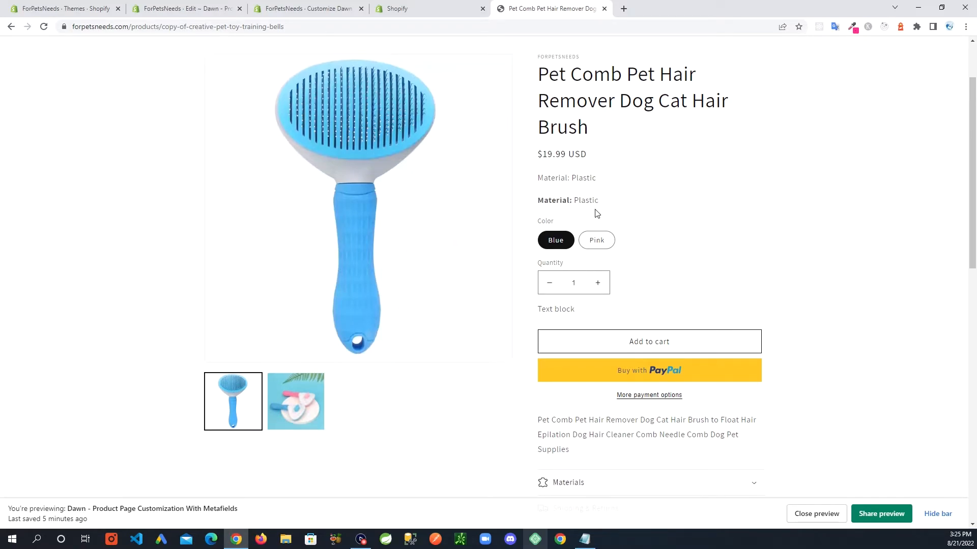
pyautogui.moveTo(537, 203); pyautogui.dragTo(606, 199)
pyautogui.click(614, 206)
# In the theme editor, add a second line "See more details" to the Multiline Text block and choose the Promotions page as its link.
pyautogui.click(308, 9)
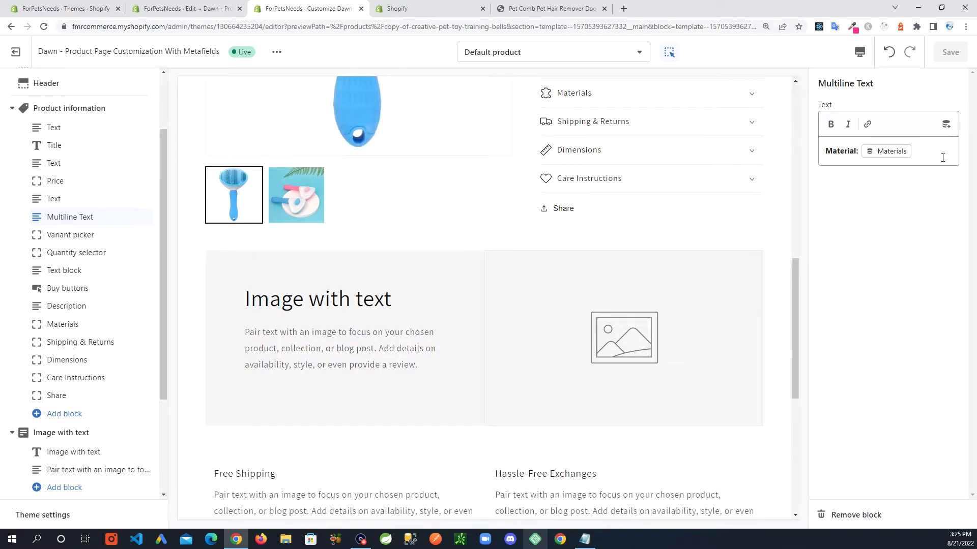
pyautogui.press('Return')
pyautogui.write('See more details')
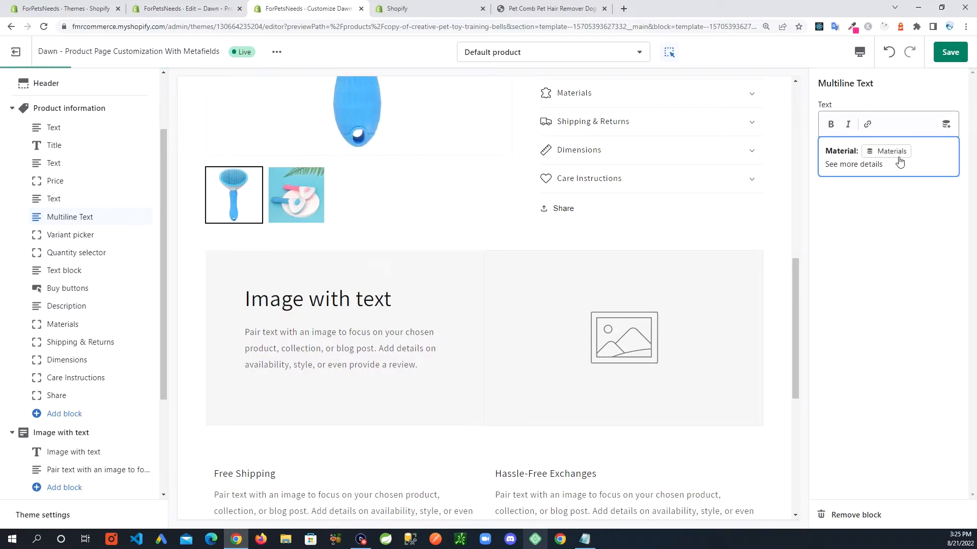
pyautogui.moveTo(891, 164); pyautogui.dragTo(804, 163)
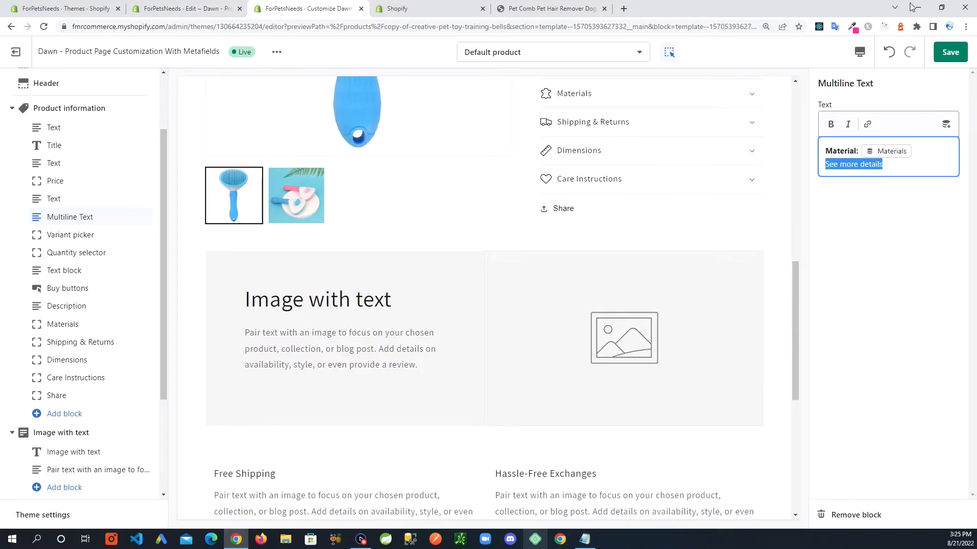
pyautogui.click(867, 124)
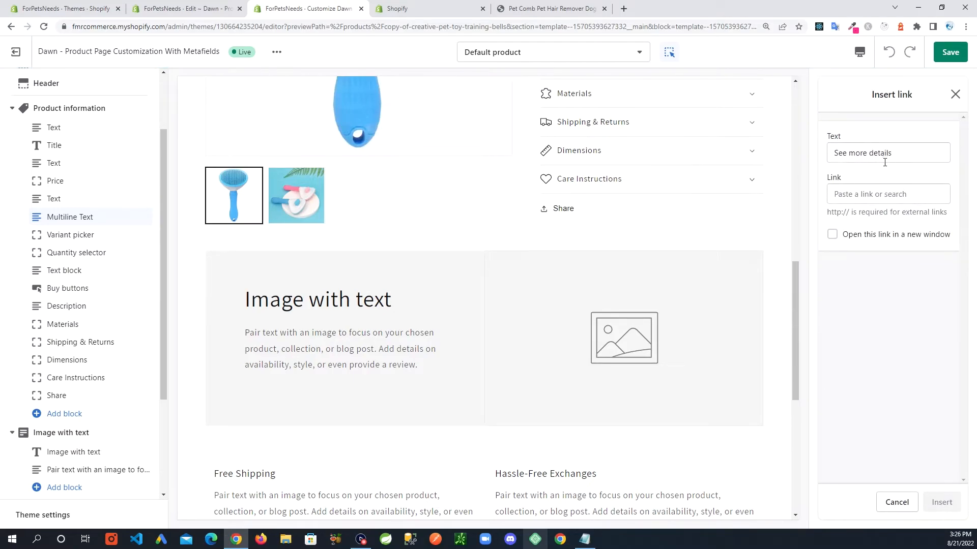
pyautogui.click(880, 196)
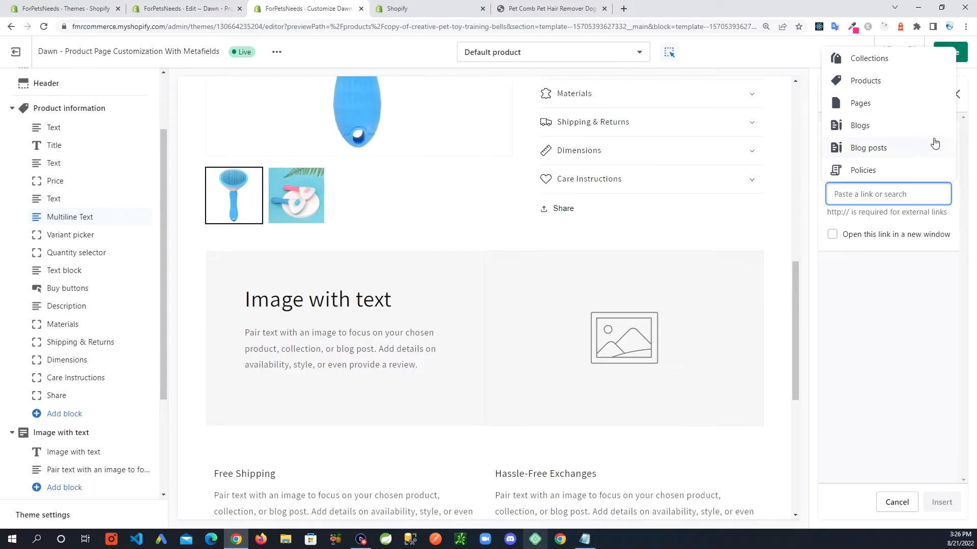
pyautogui.click(891, 105)
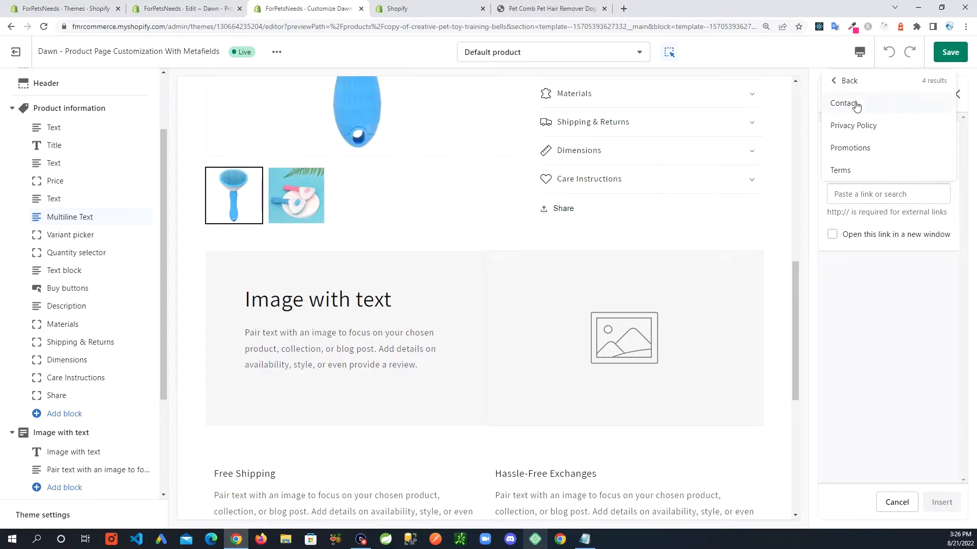
pyautogui.click(881, 148)
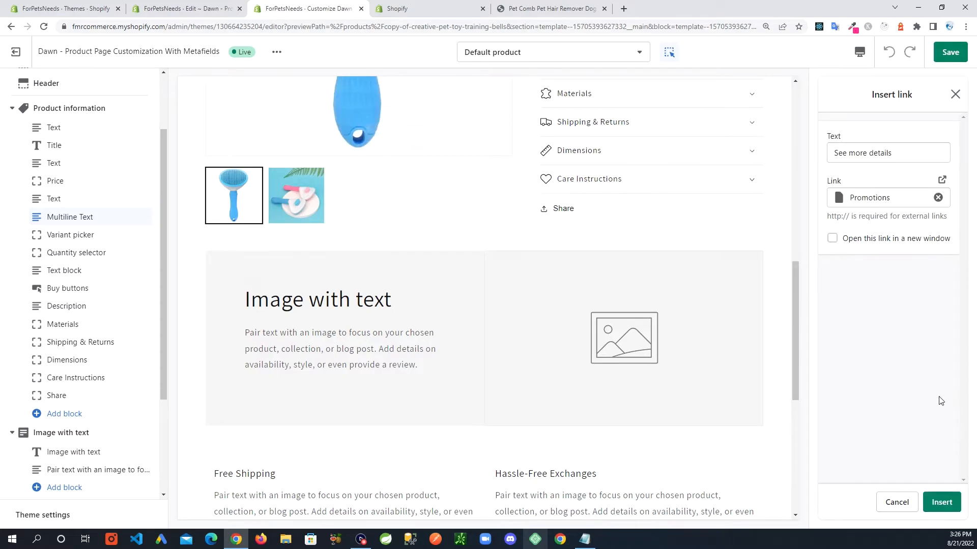
# Change the link text to "See promotions for this product", insert the link and save the theme.
pyautogui.doubleClick(876, 155)
pyautogui.press('BackSpace')
pyautogui.press('BackSpace')
pyautogui.press('BackSpace')
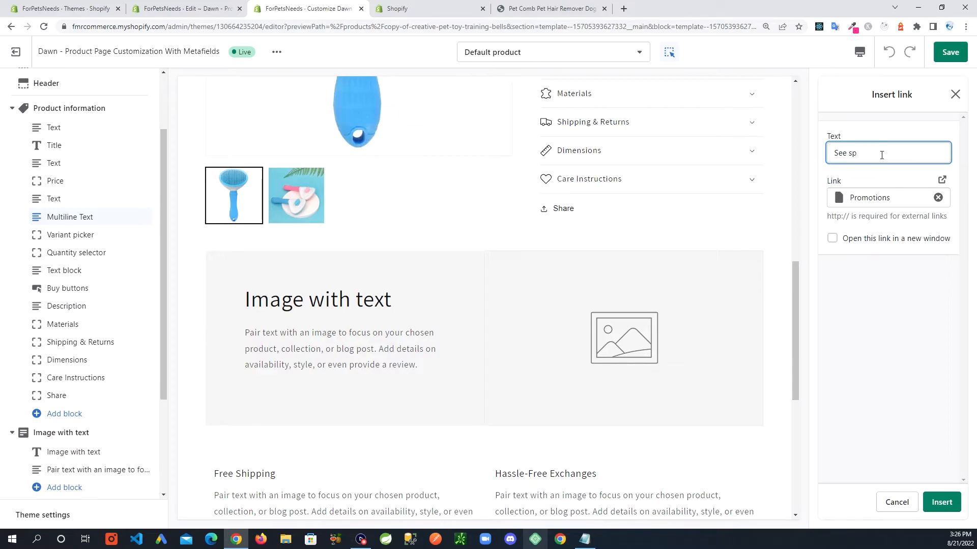
pyautogui.write('promotions for this product')
pyautogui.click(942, 503)
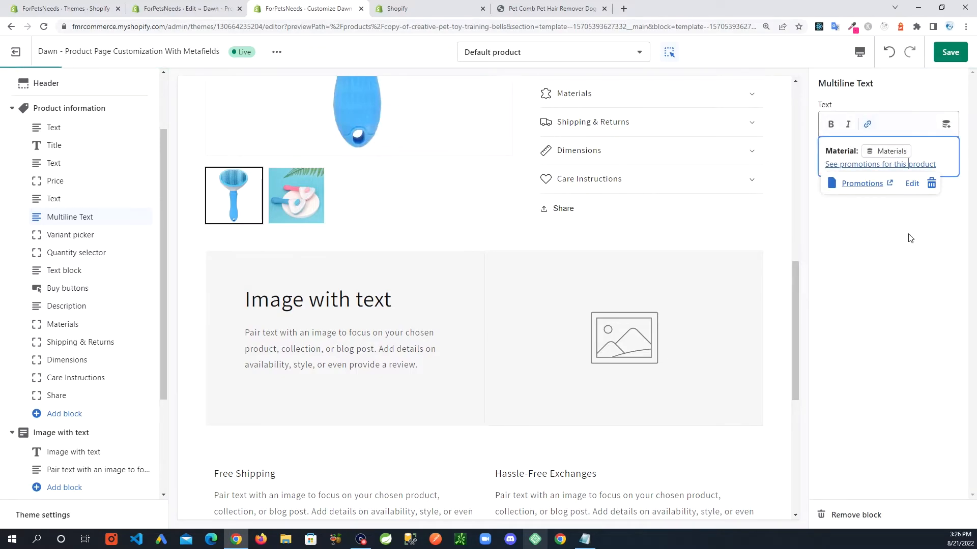
pyautogui.click(951, 56)
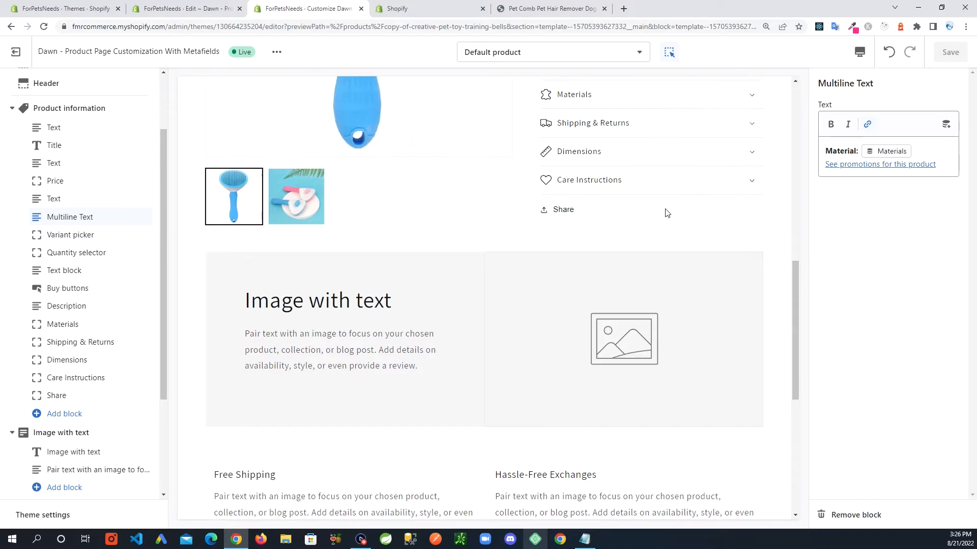
# Examine the Multiline Text block with its promotions link in the product page preview, along with the surrounding blocks.
pyautogui.scroll(2, 556, 220)
pyautogui.scroll(2, 584, 262)
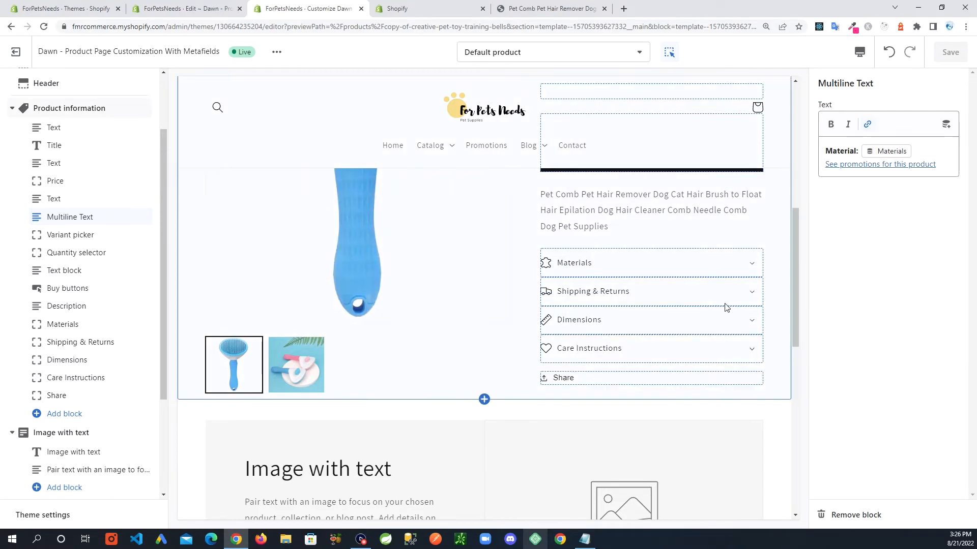
pyautogui.scroll(1, 726, 306)
pyautogui.scroll(1, 727, 307)
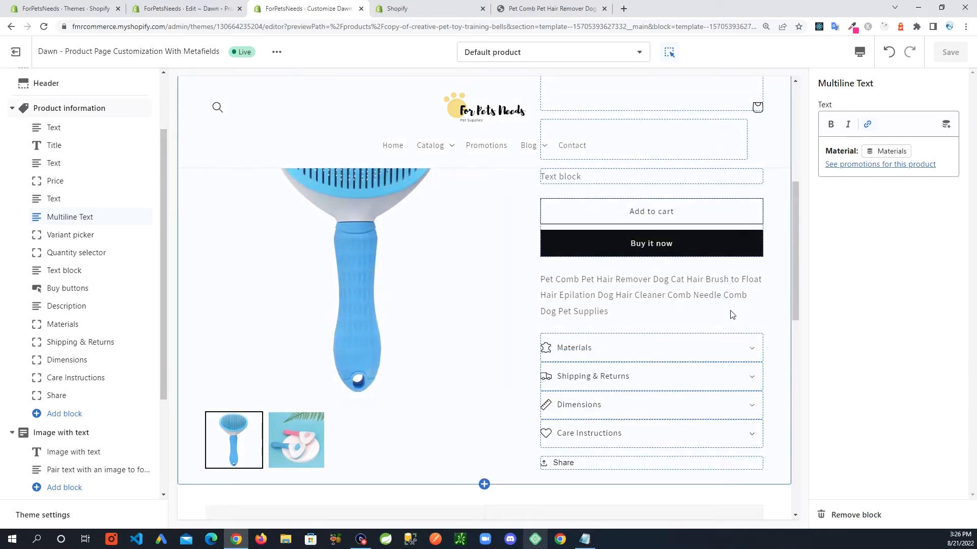
pyautogui.scroll(4, 731, 315)
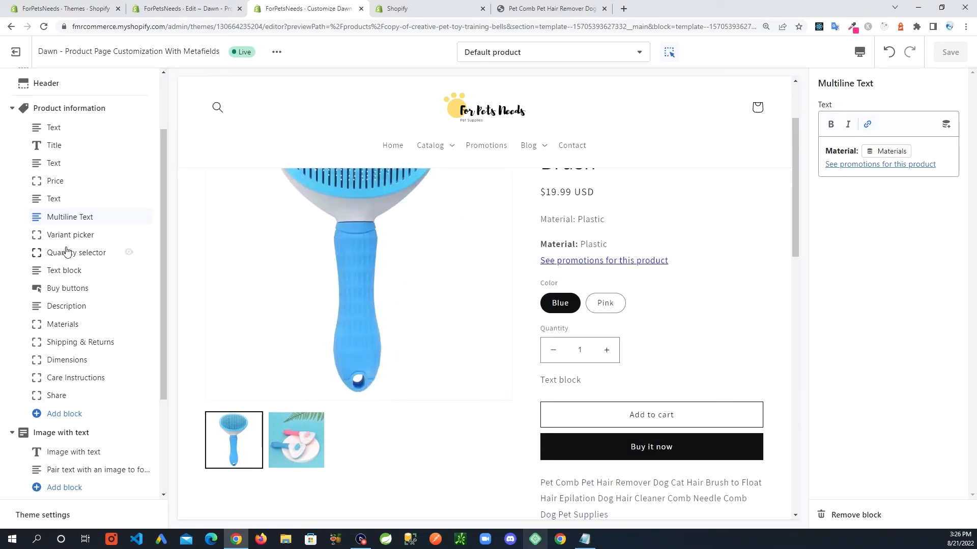
pyautogui.scroll(2, 682, 365)
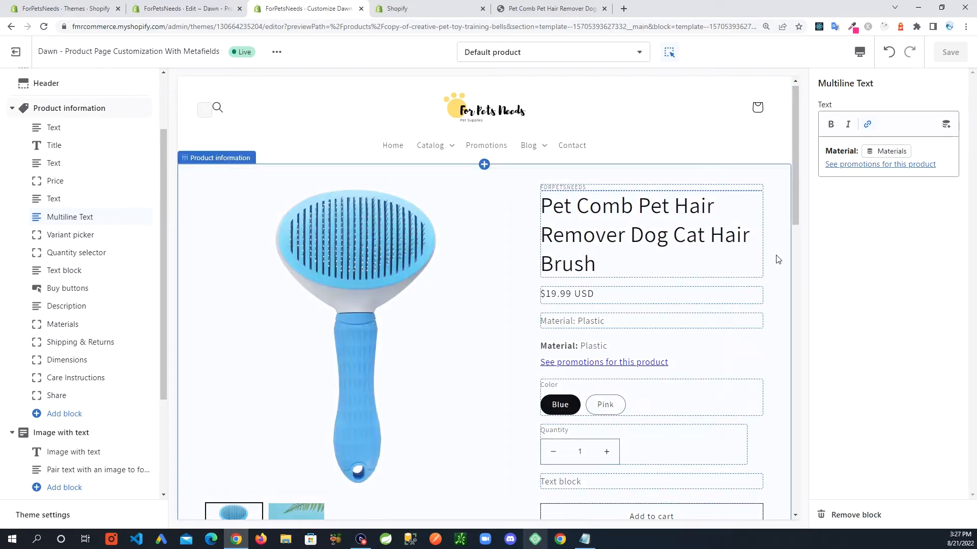
pyautogui.scroll(-2, 731, 408)
pyautogui.scroll(-2, 640, 450)
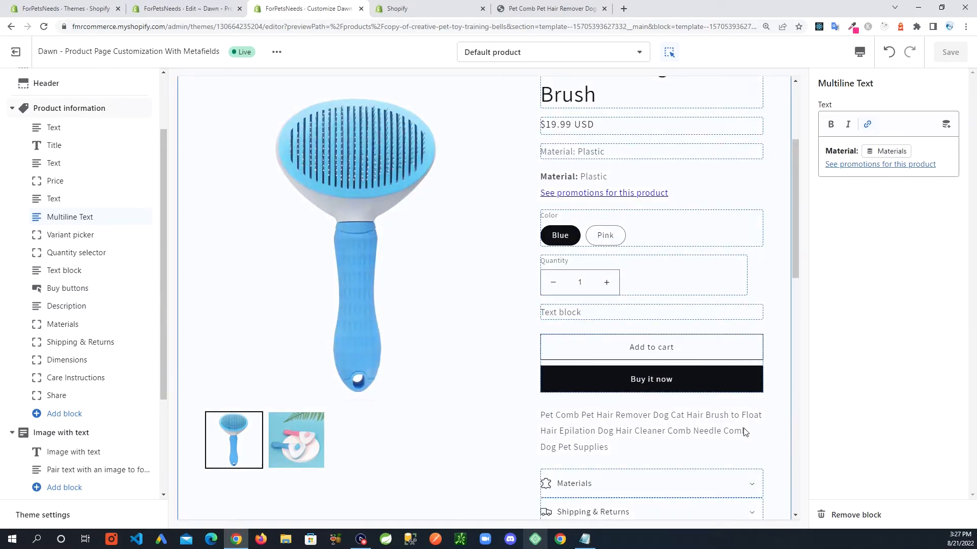
pyautogui.scroll(-1, 621, 427)
pyautogui.scroll(2, 619, 402)
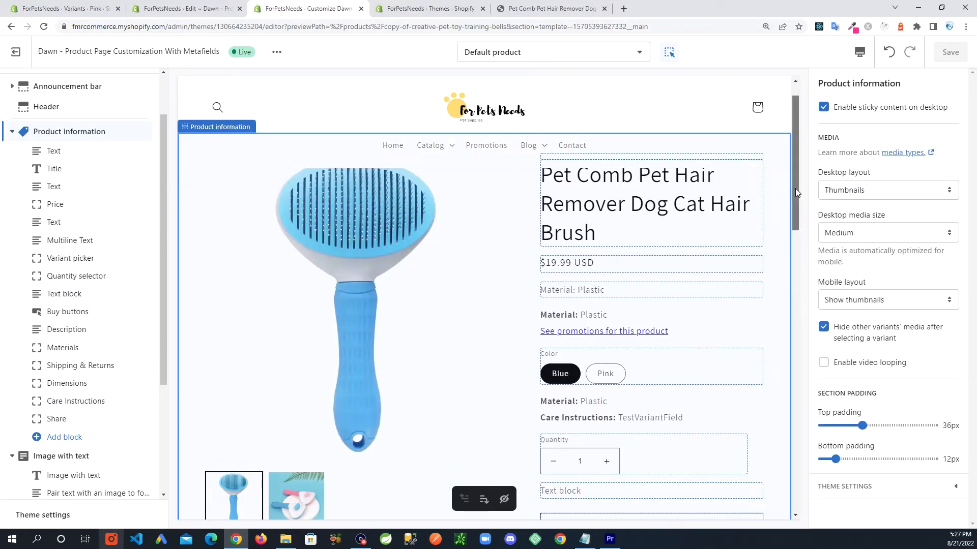
# Review the finished Product information layout in the preview, from the material texts and variant details to the collapsible rows, and its block list.
pyautogui.scroll(-7, 797, 191)
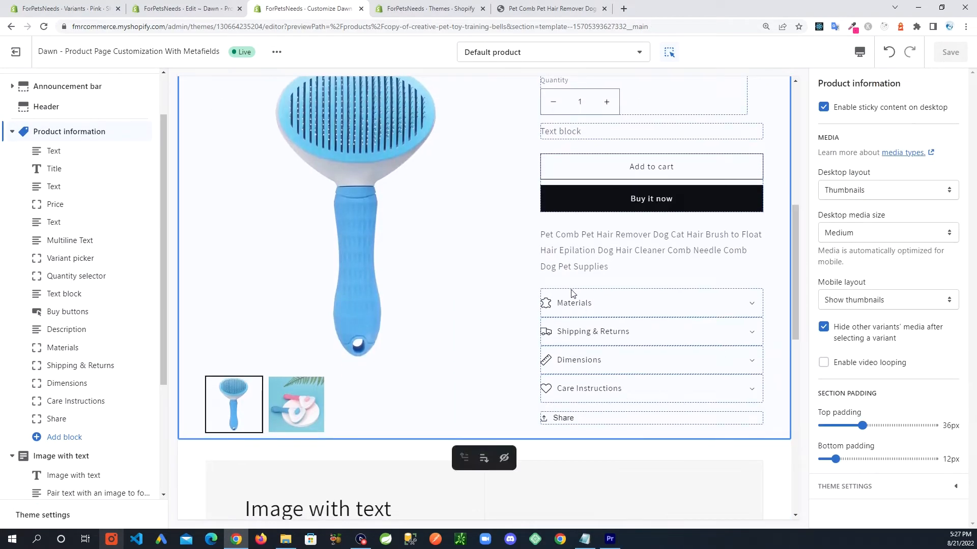
pyautogui.scroll(1, 565, 331)
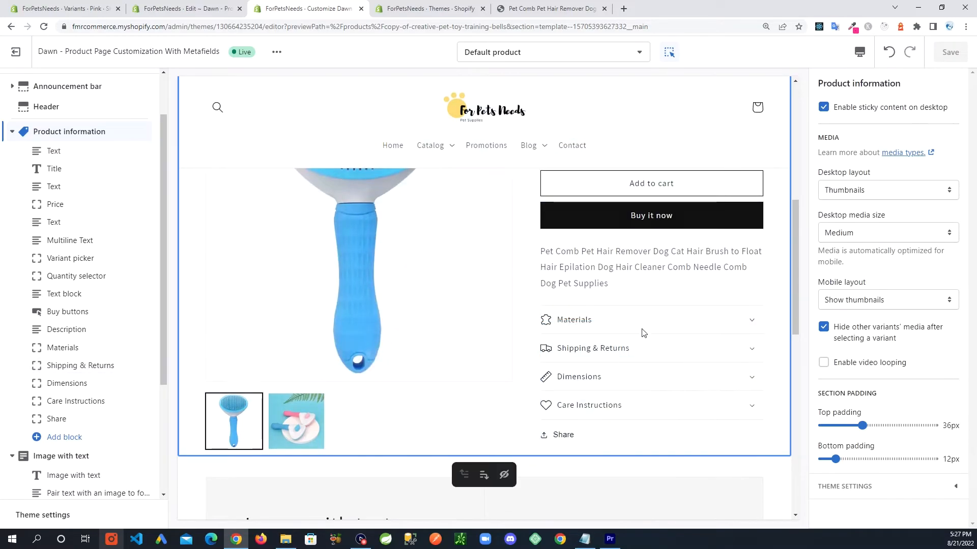
pyautogui.scroll(3, 677, 366)
pyautogui.scroll(1, 679, 305)
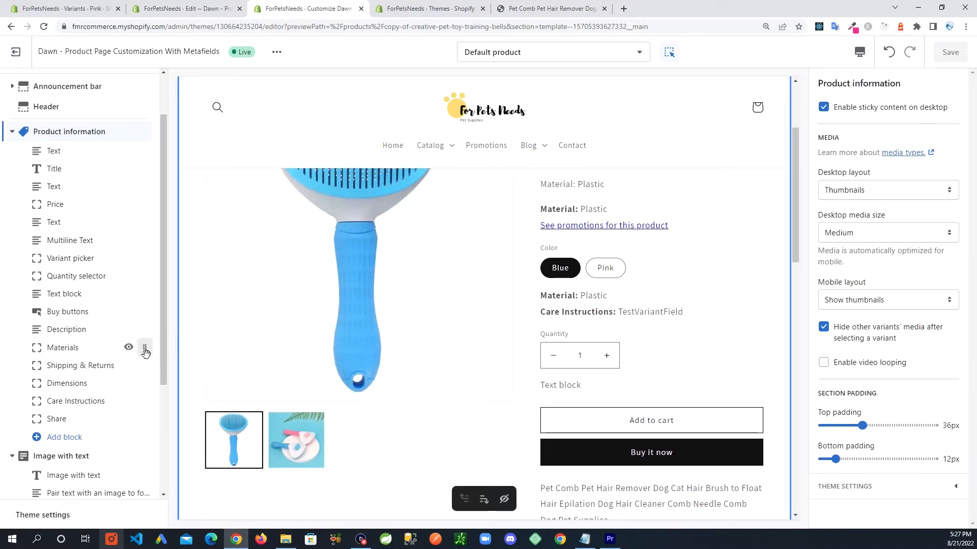
pyautogui.moveTo(142, 348)
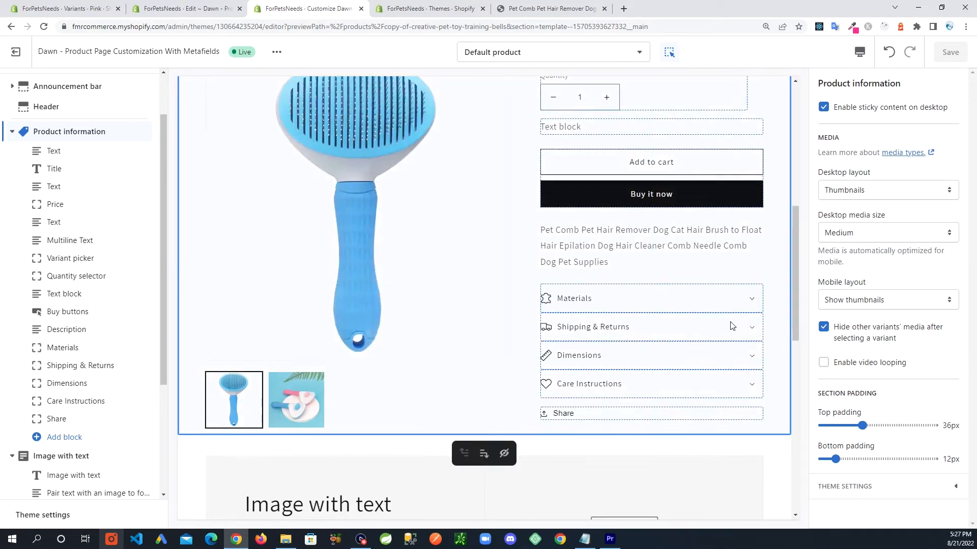
pyautogui.scroll(1, 757, 356)
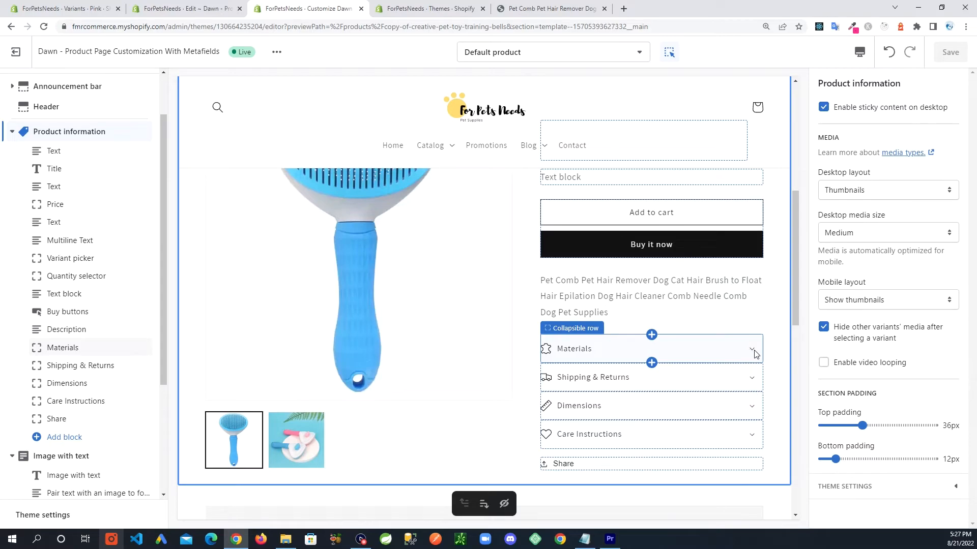
pyautogui.scroll(3, 755, 354)
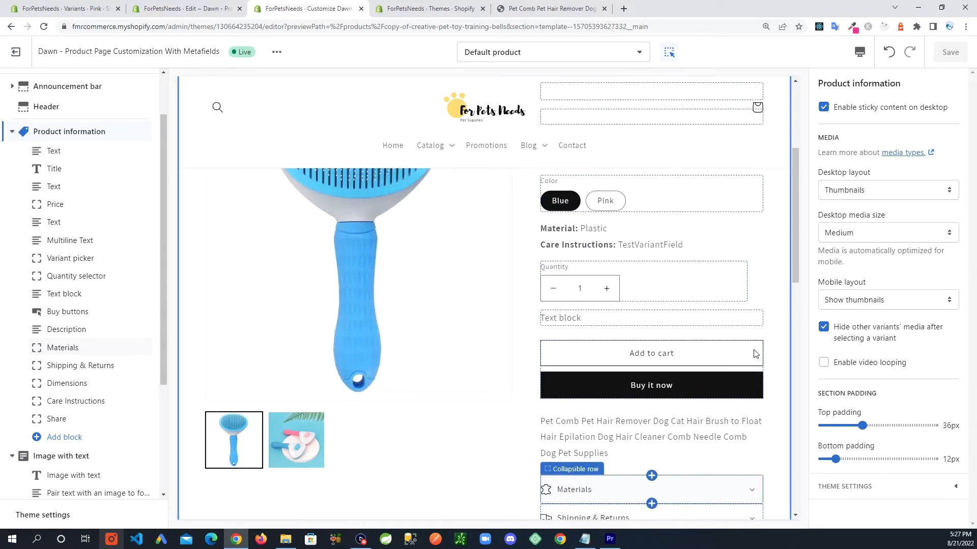
pyautogui.scroll(-1, 627, 291)
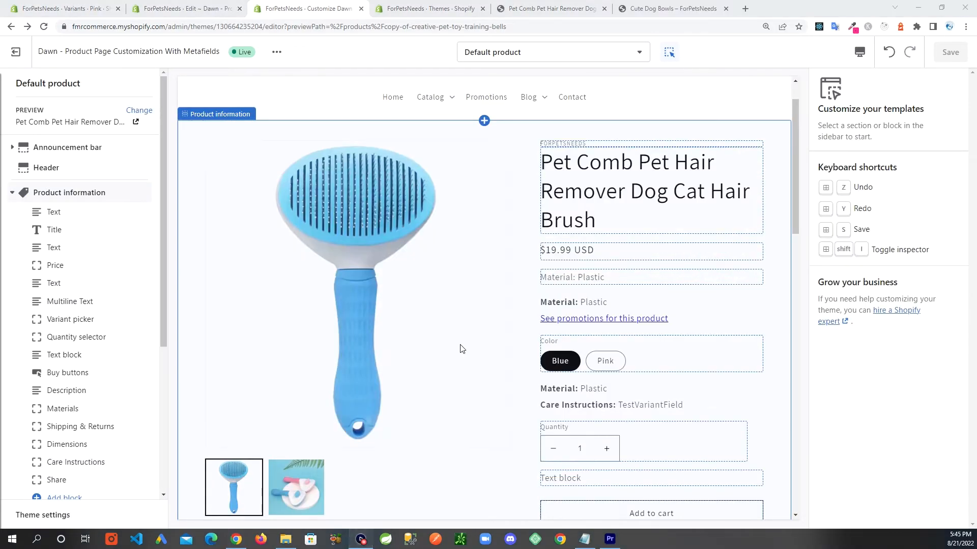
pyautogui.scroll(-1, 457, 355)
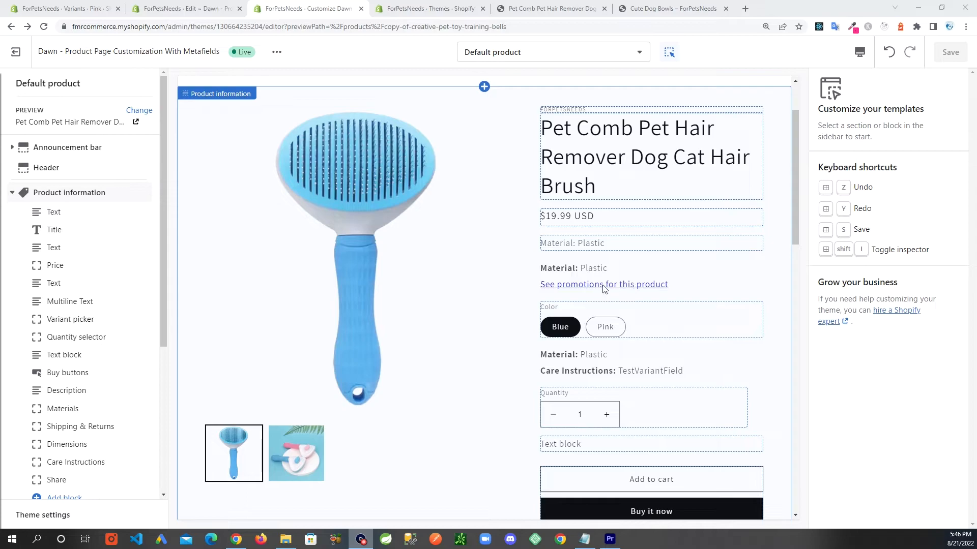
pyautogui.scroll(-3, 160, 260)
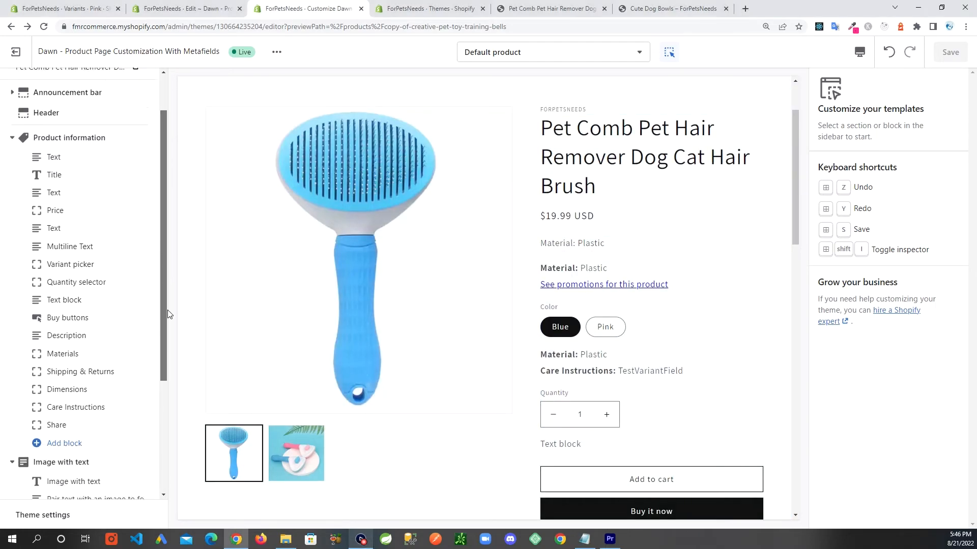
# Add a Pop-up block to the Product information section and move it directly below the Multiline Text block.
pyautogui.click(73, 383)
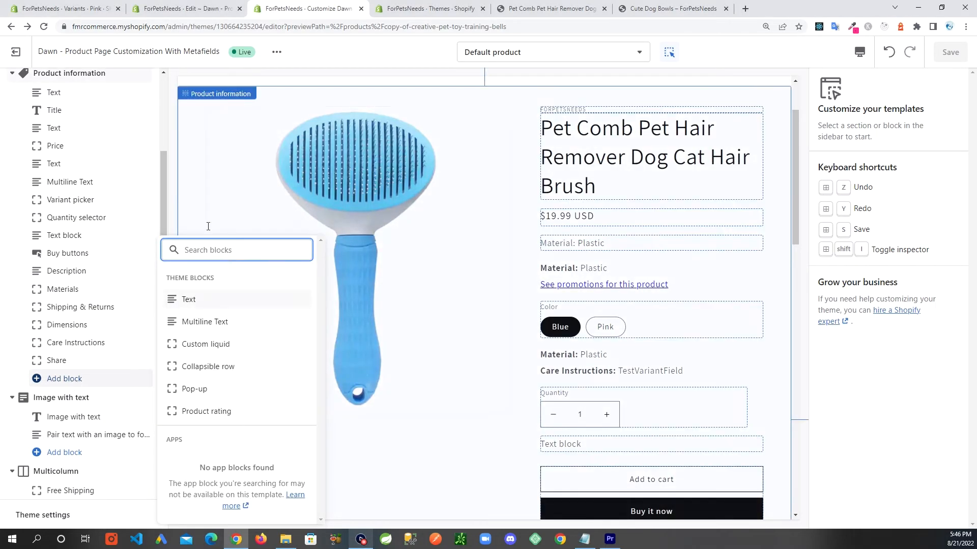
pyautogui.click(203, 390)
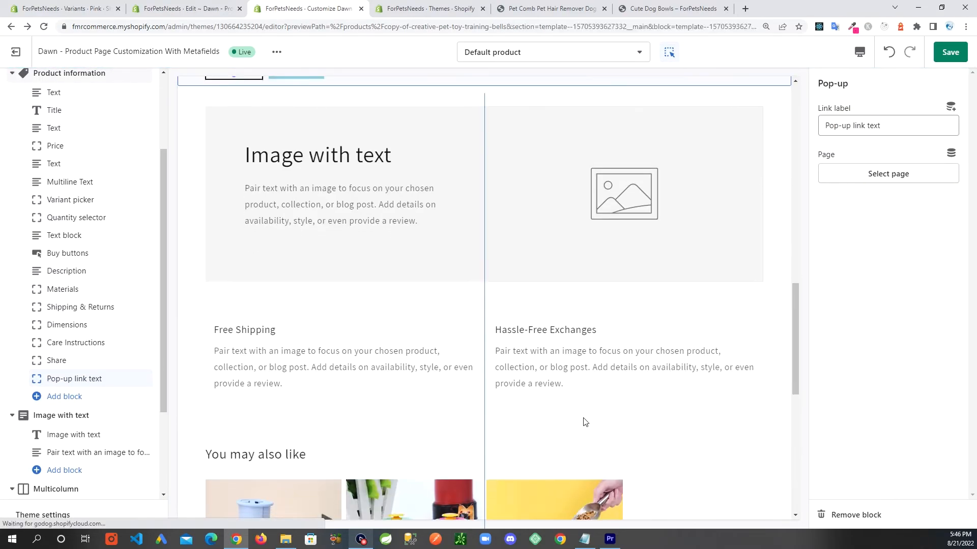
pyautogui.scroll(5, 580, 417)
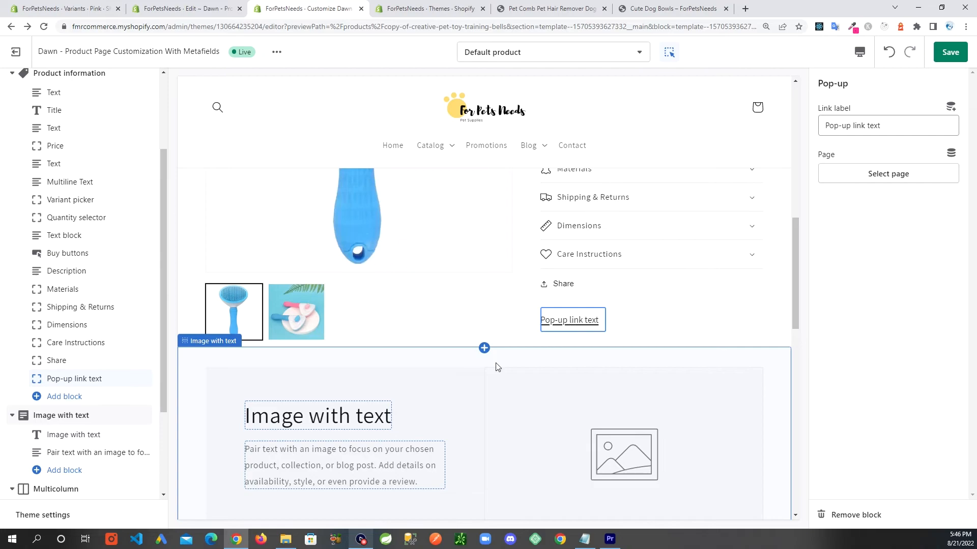
pyautogui.moveTo(141, 374); pyautogui.dragTo(133, 200)
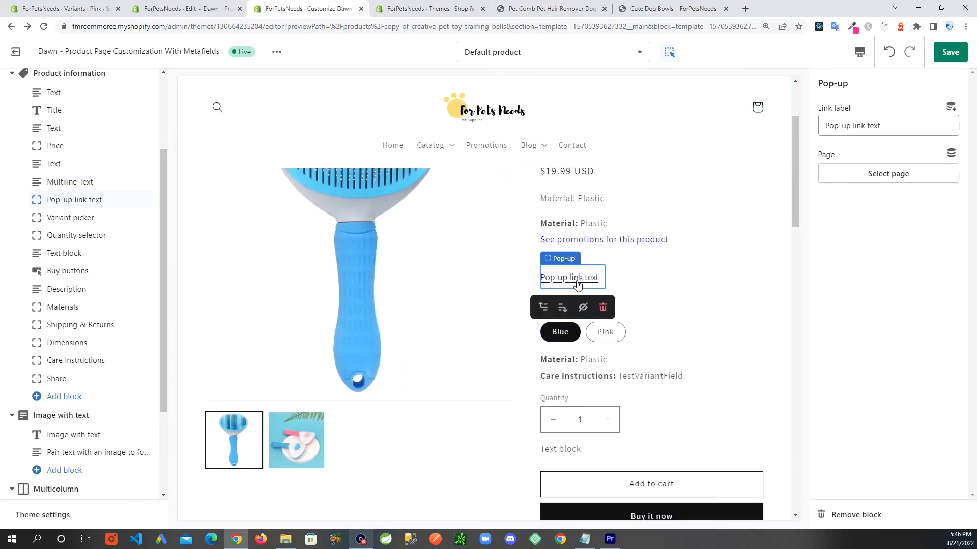
# Set the Pop-up block's link label to "See more details" and view the available pages without choosing one.
pyautogui.tripleClick(871, 126)
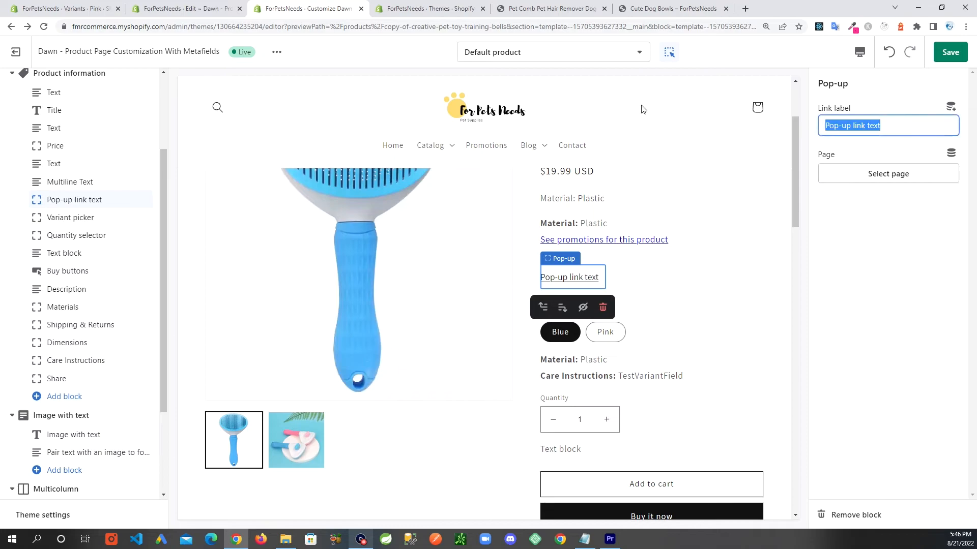
pyautogui.write('See')
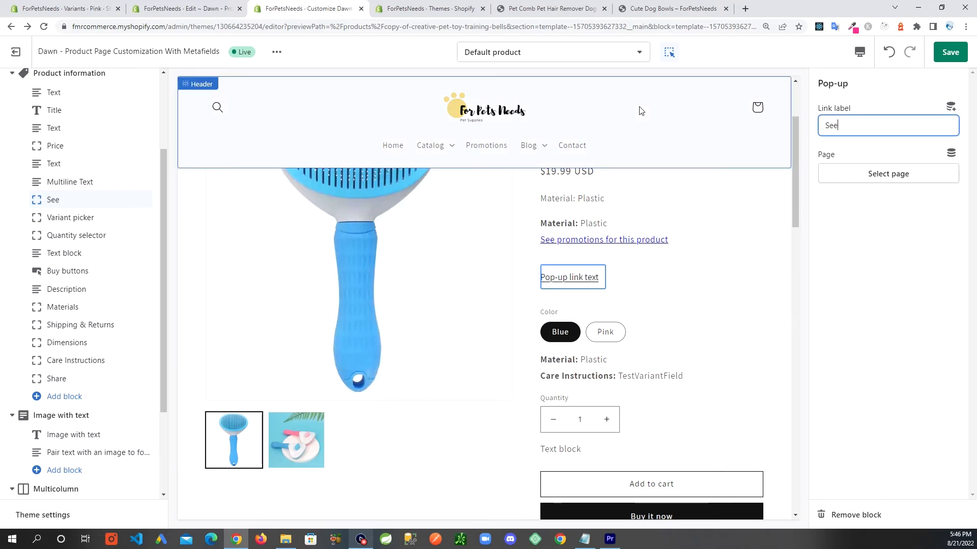
pyautogui.write(' more details')
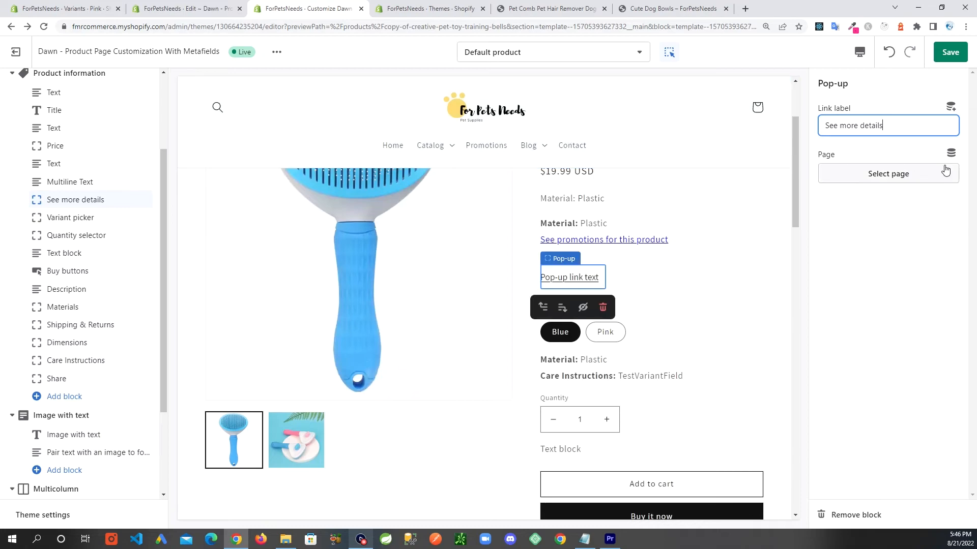
pyautogui.click(907, 181)
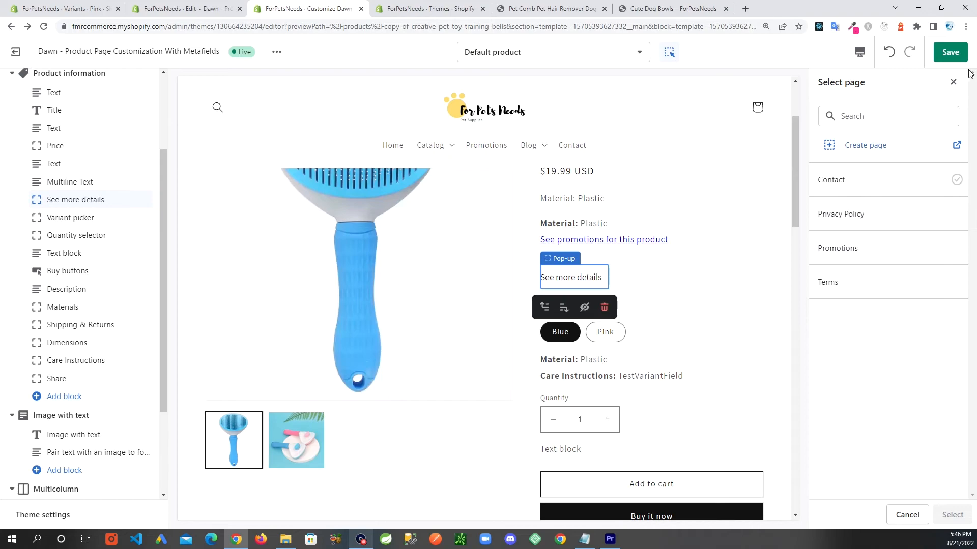
pyautogui.click(953, 82)
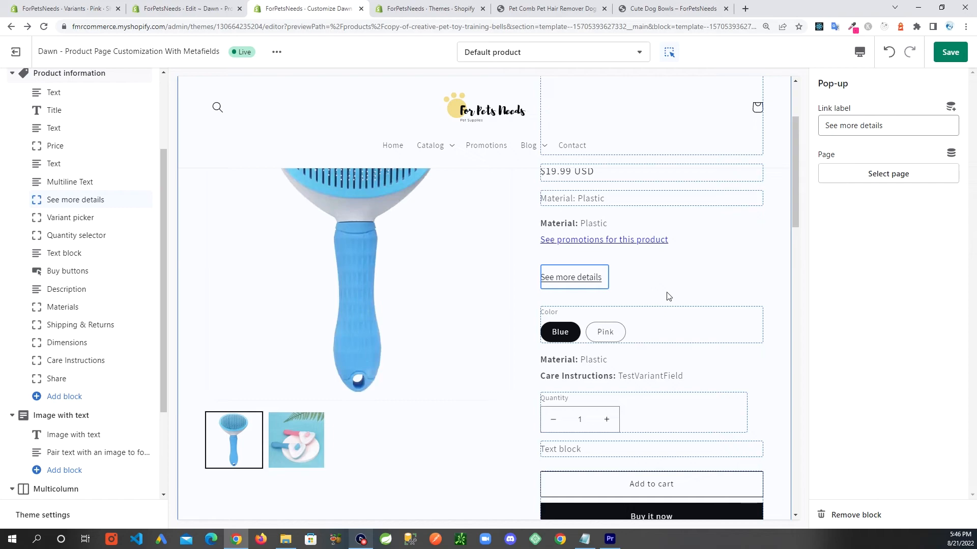
pyautogui.scroll(2, 670, 295)
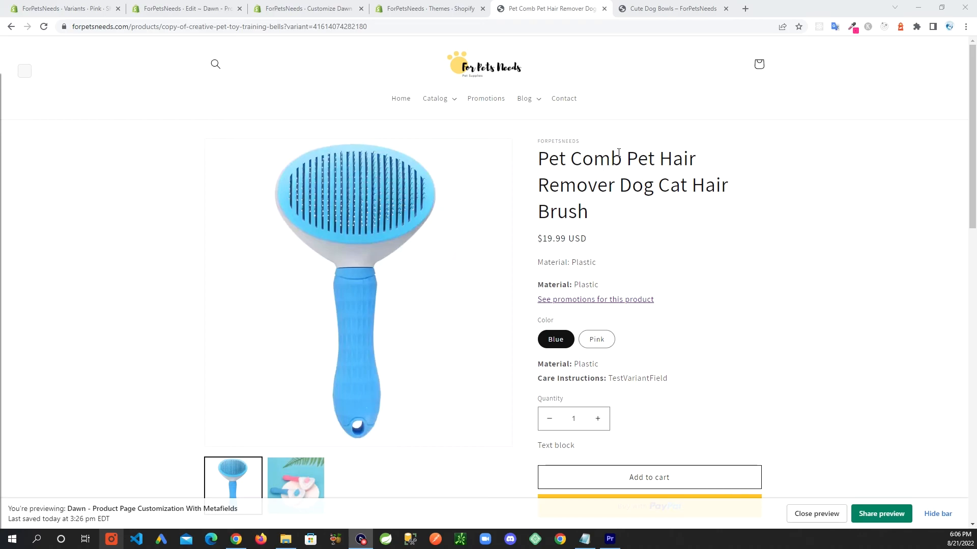
# Return to the theme's code editor and highlight the whole 'multiline_text' case in main-product.liquid, through its endif.
pyautogui.click(423, 12)
pyautogui.click(313, 10)
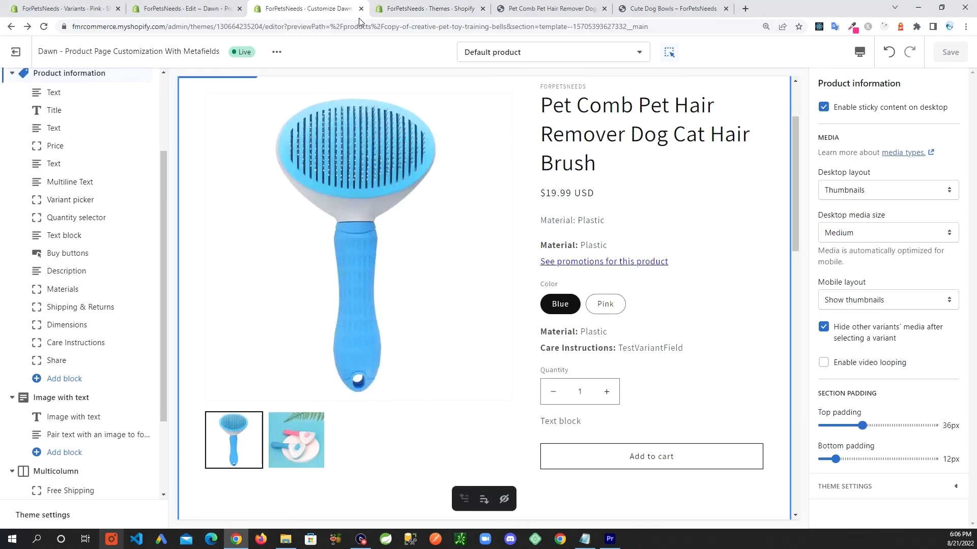
pyautogui.click(183, 9)
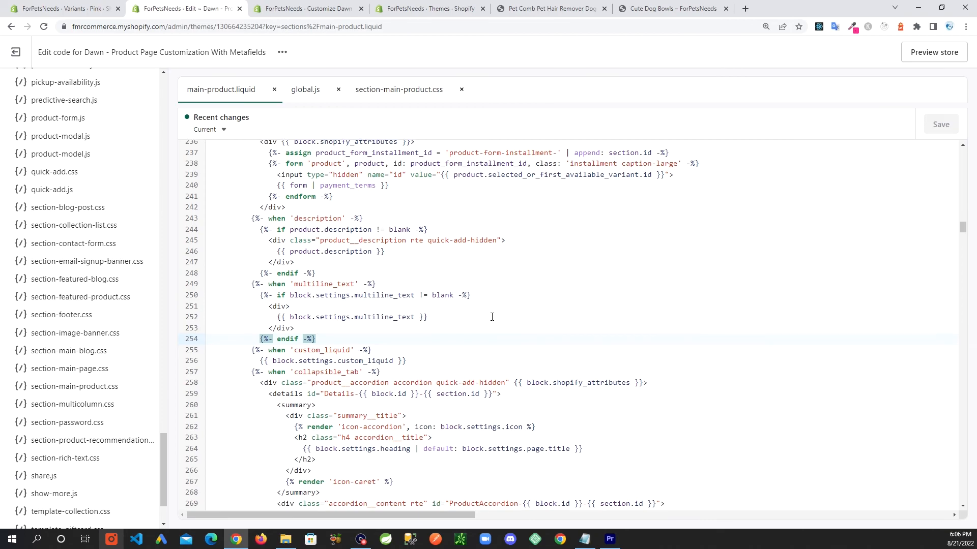
pyautogui.scroll(-1, 492, 317)
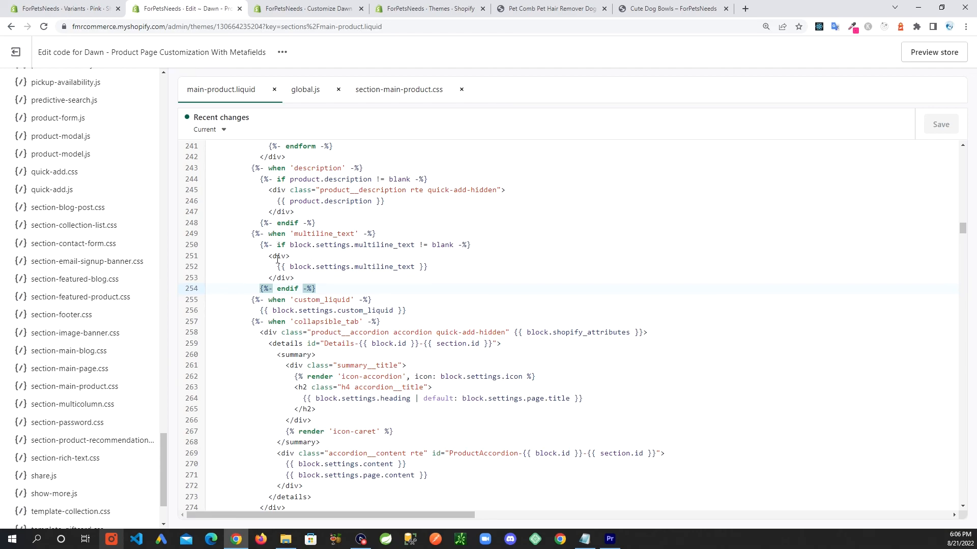
pyautogui.moveTo(249, 232); pyautogui.dragTo(340, 284)
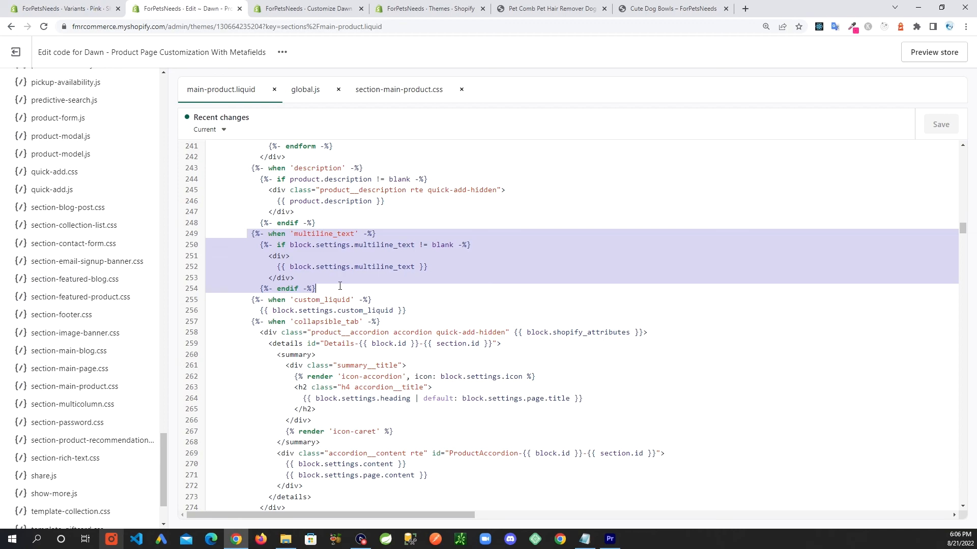